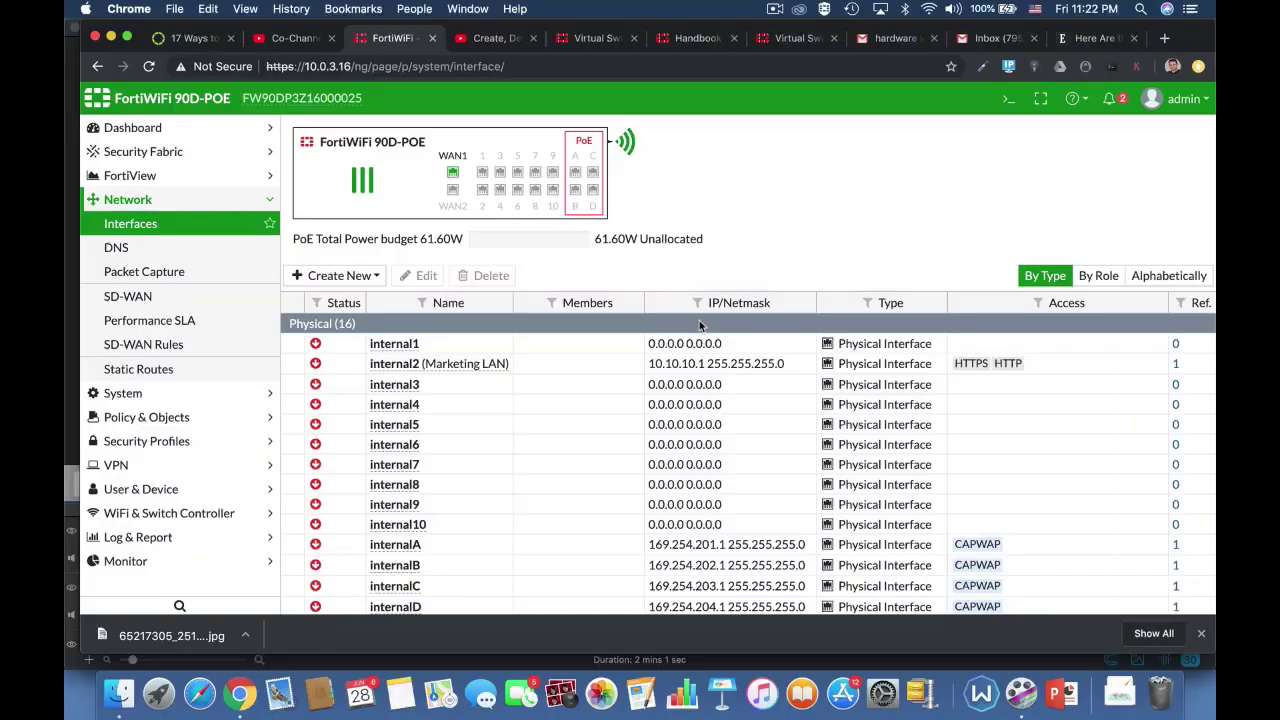
In the CLI Console, enter config system virtual-switch and list the existing virtual switches
left_click(1009, 98)
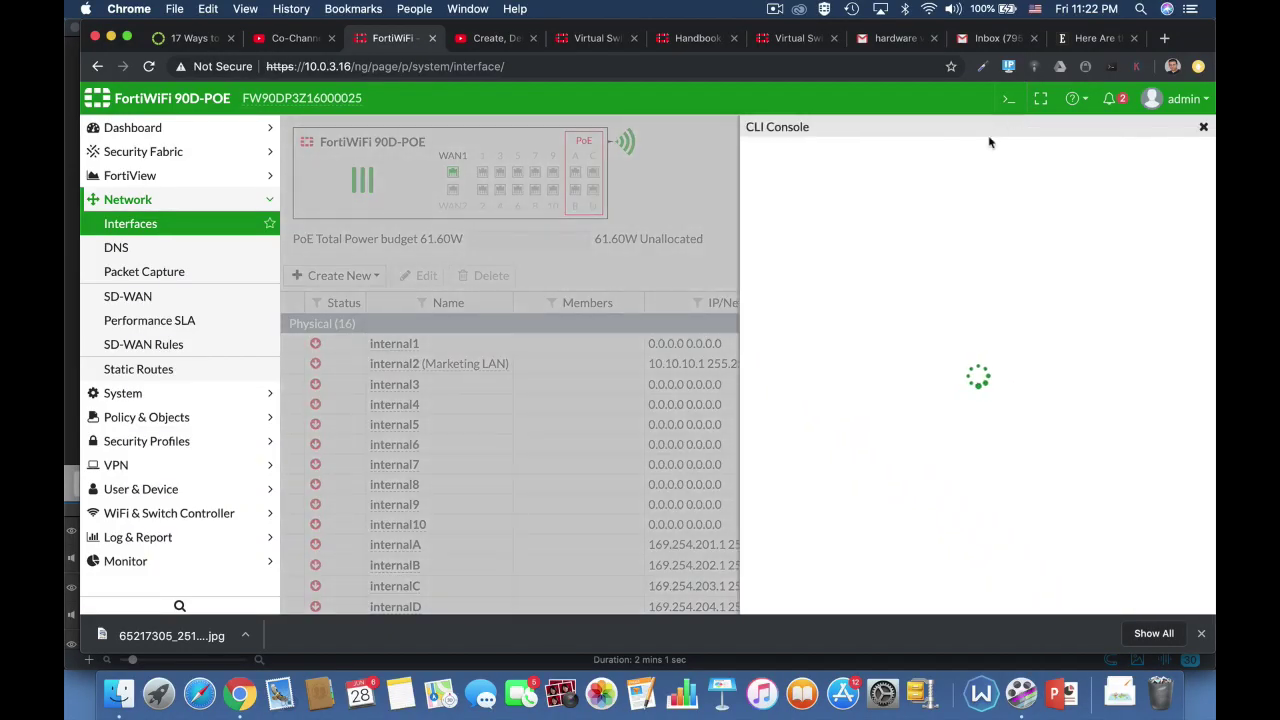
type("con")
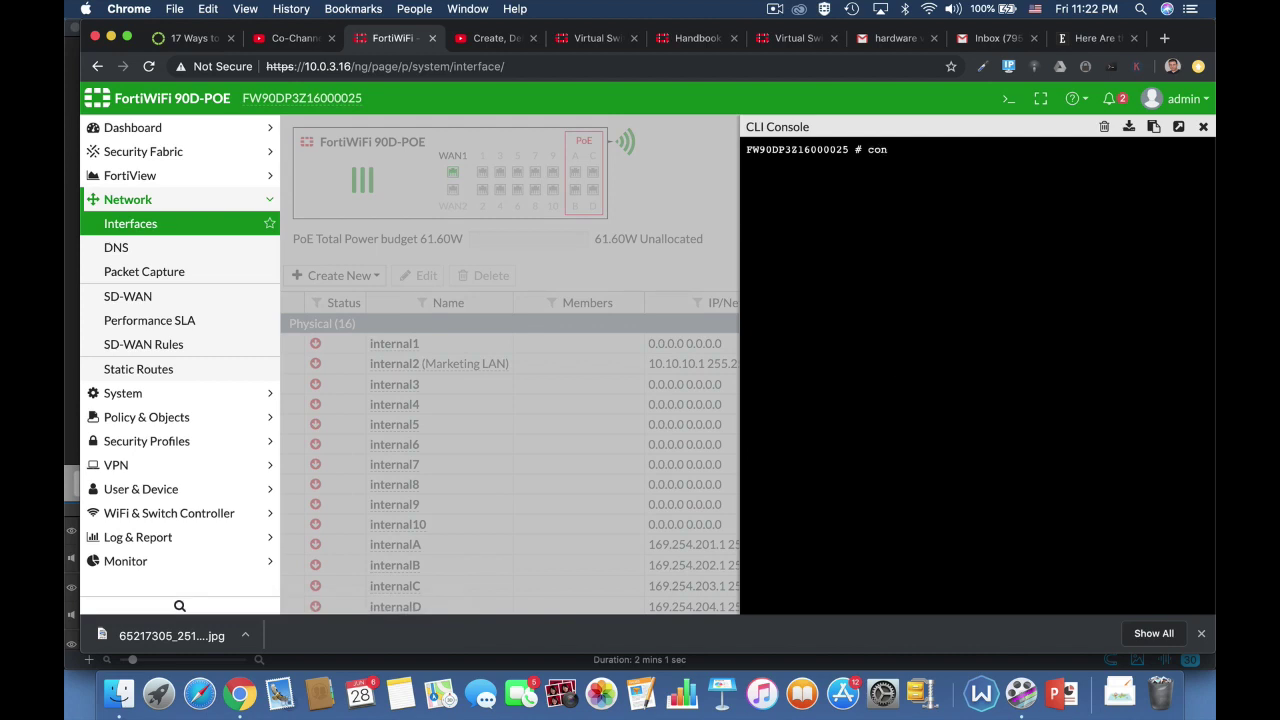
type("fig")
key("Tab")
type("s")
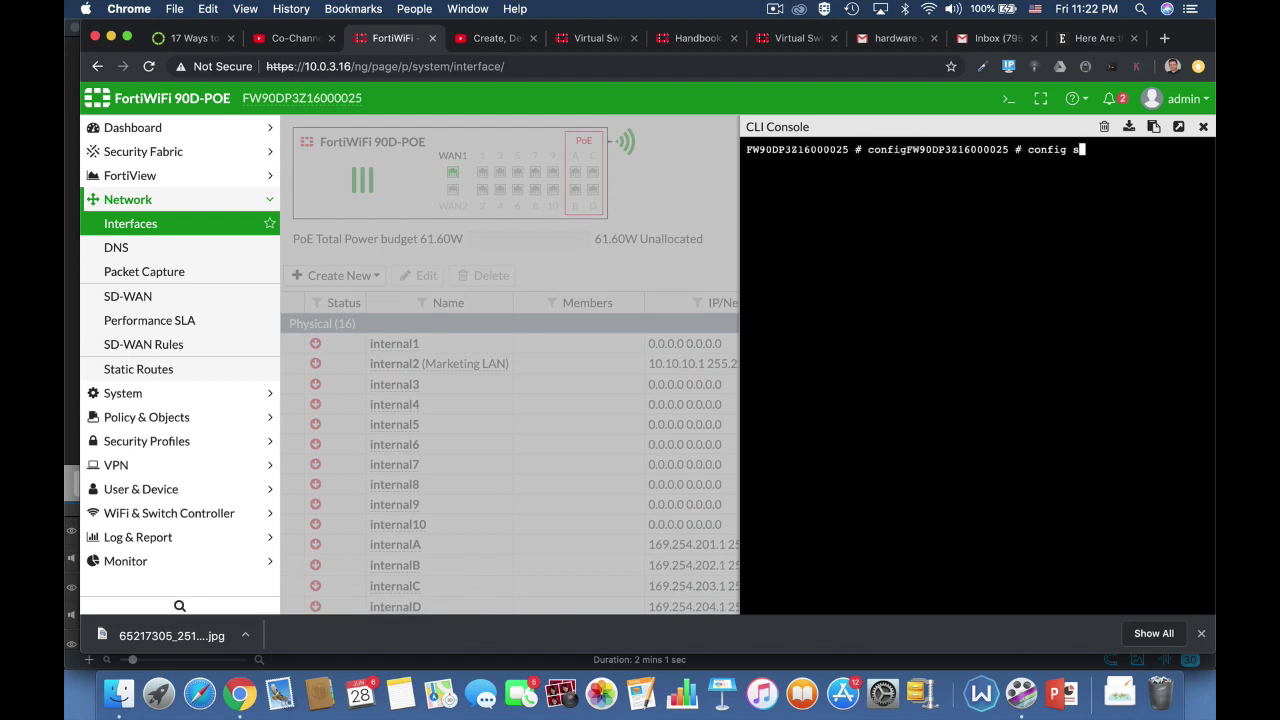
type("ystem virt")
key("Tab")
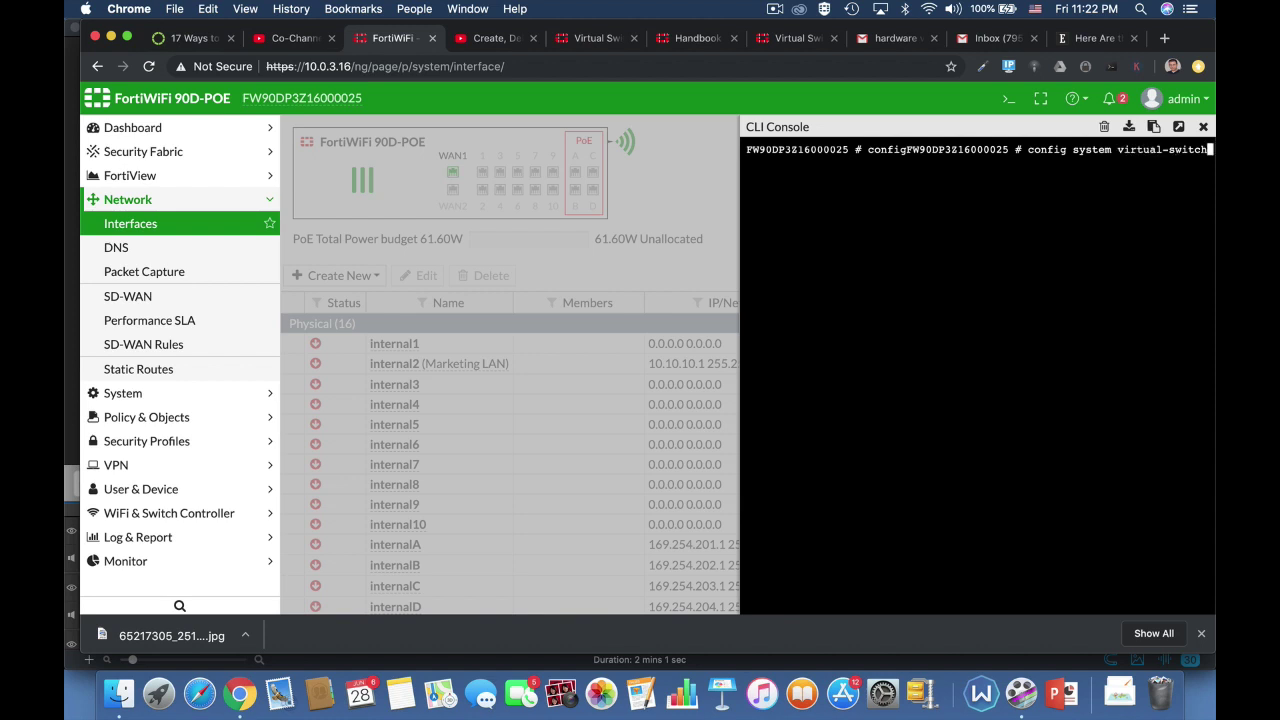
key("Return")
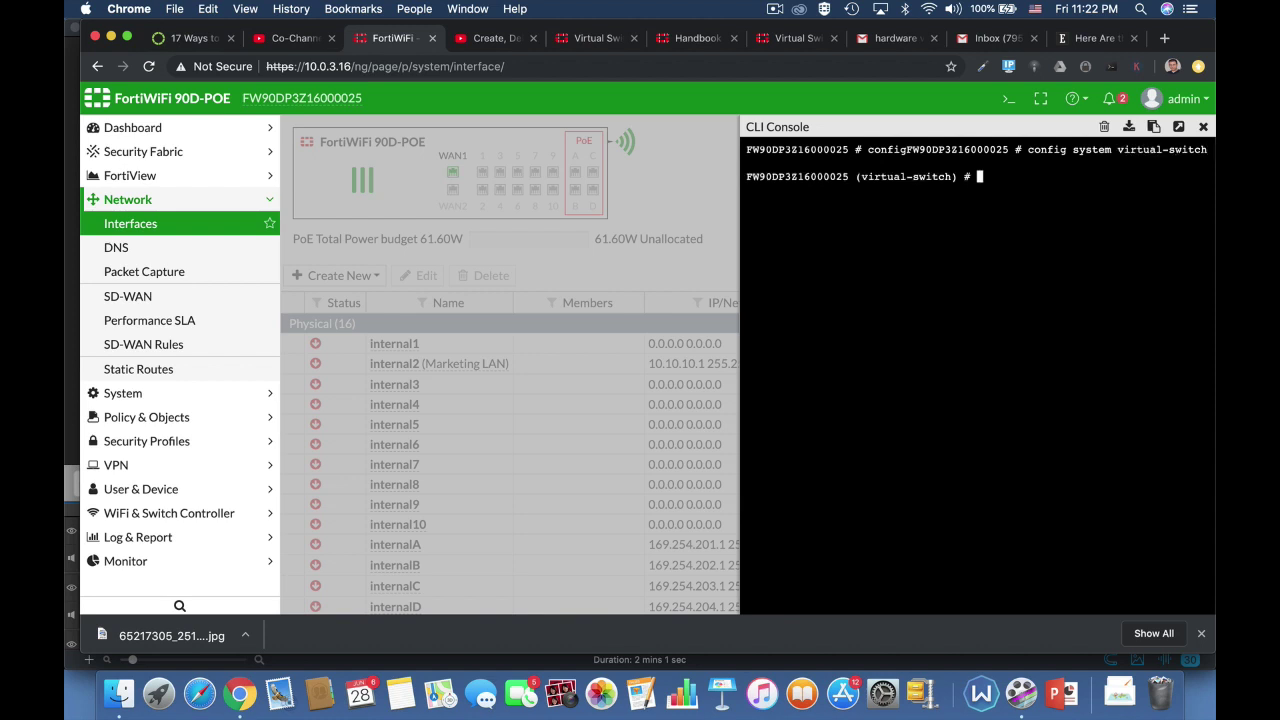
type("get")
key("Return")
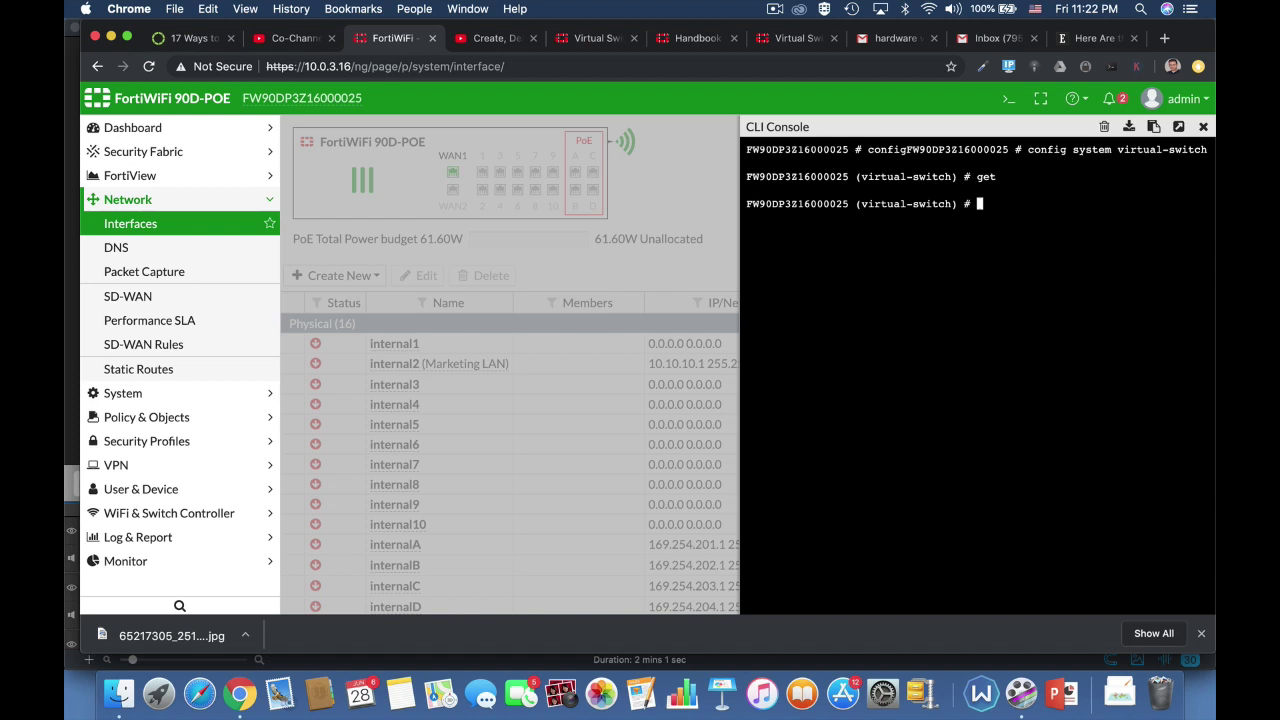
Create virtual switch 'marketing' on physical switch sw0 and enter its port list
type("edit marketing")
key("Return")
type("set ")
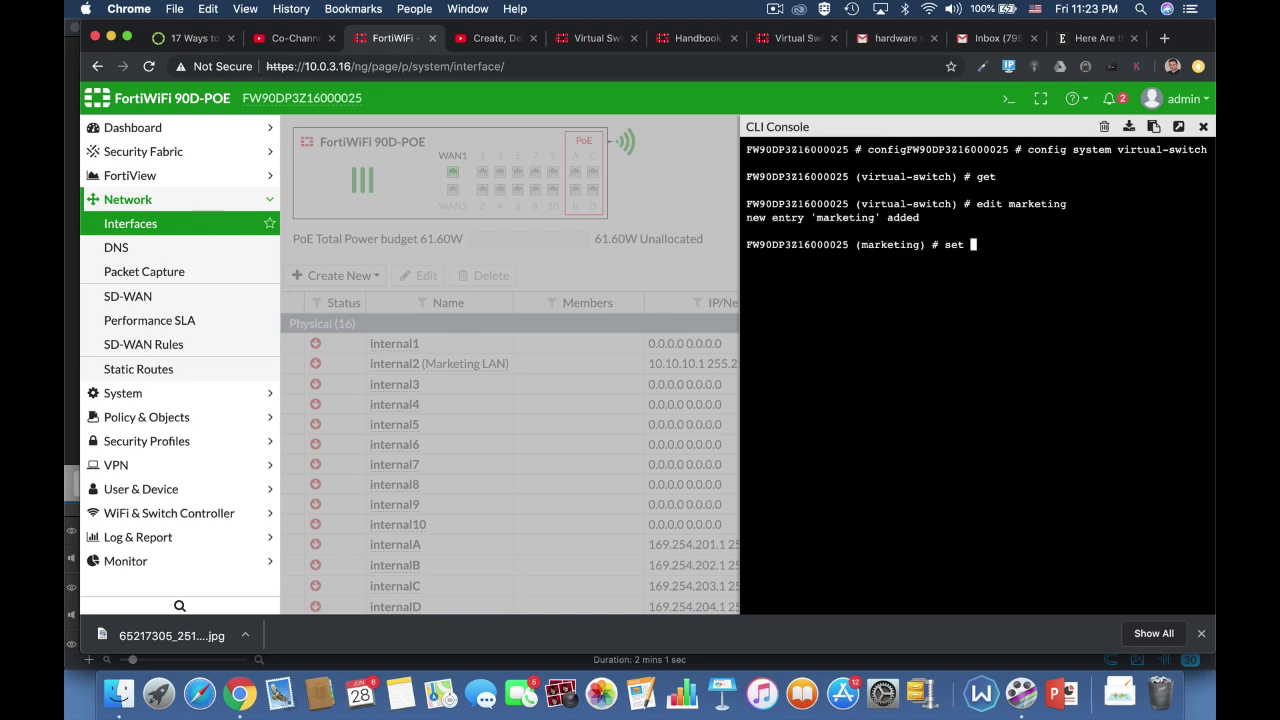
type("p")
key("Tab")
type("sw0")
key("Return")
type("config")
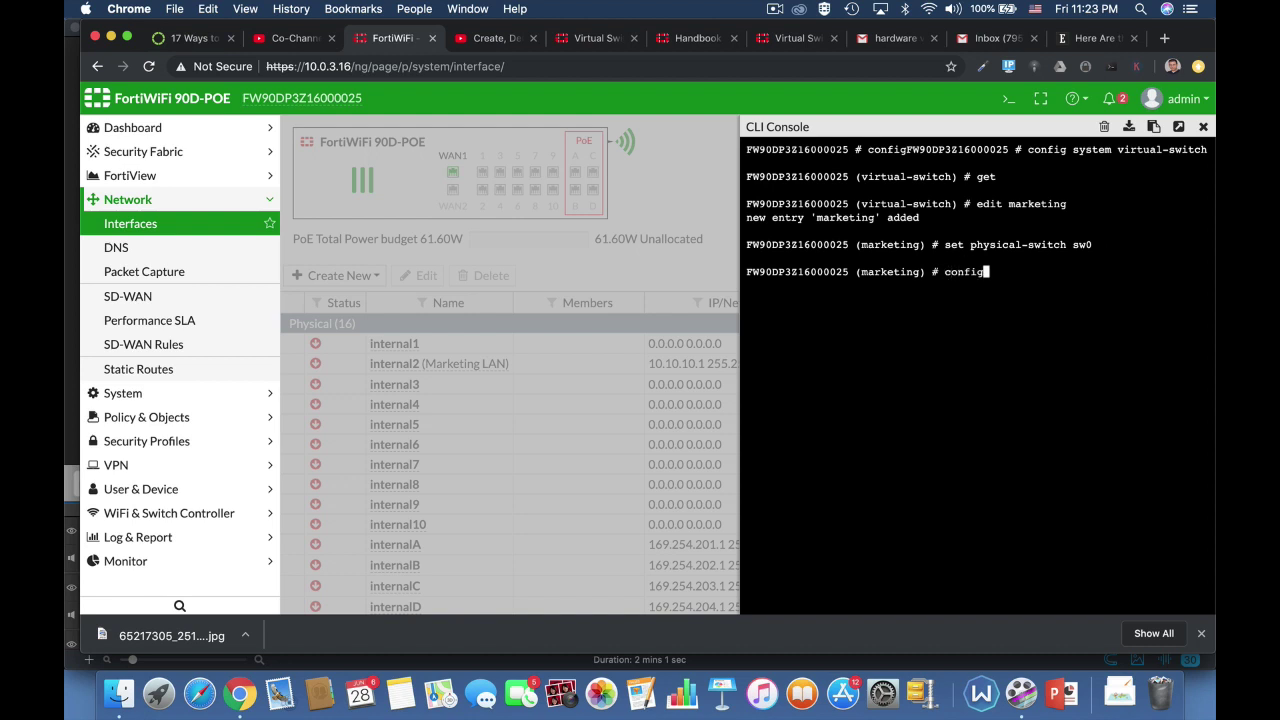
type(" port")
key("Return")
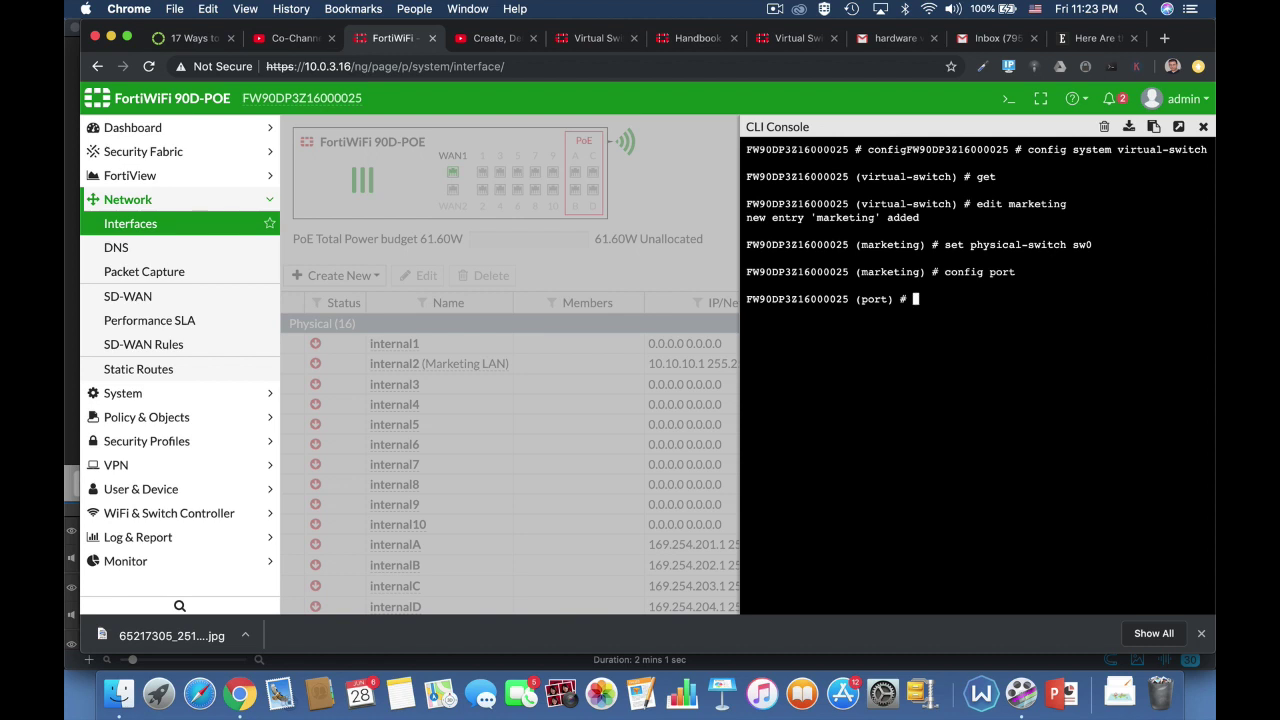
Add ports internal4 and internal5 to the marketing switch
type("edit internal4")
key("Return")
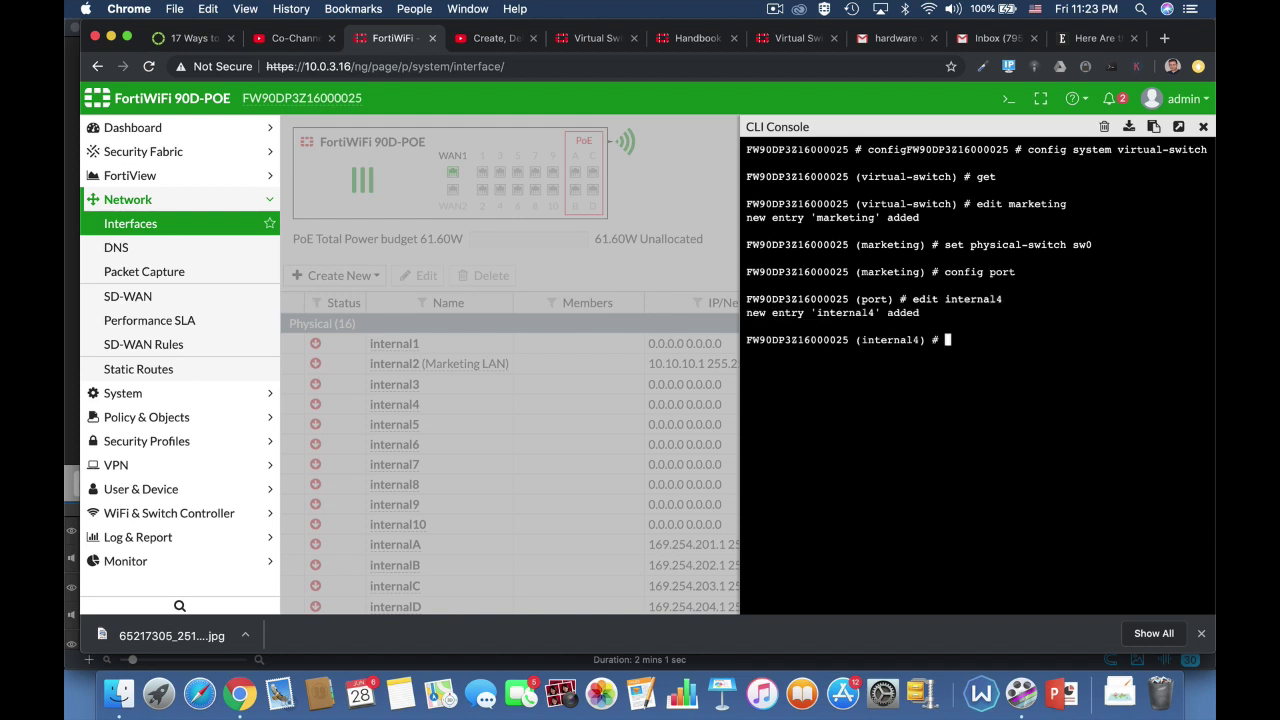
type("next")
key("Return")
type("e")
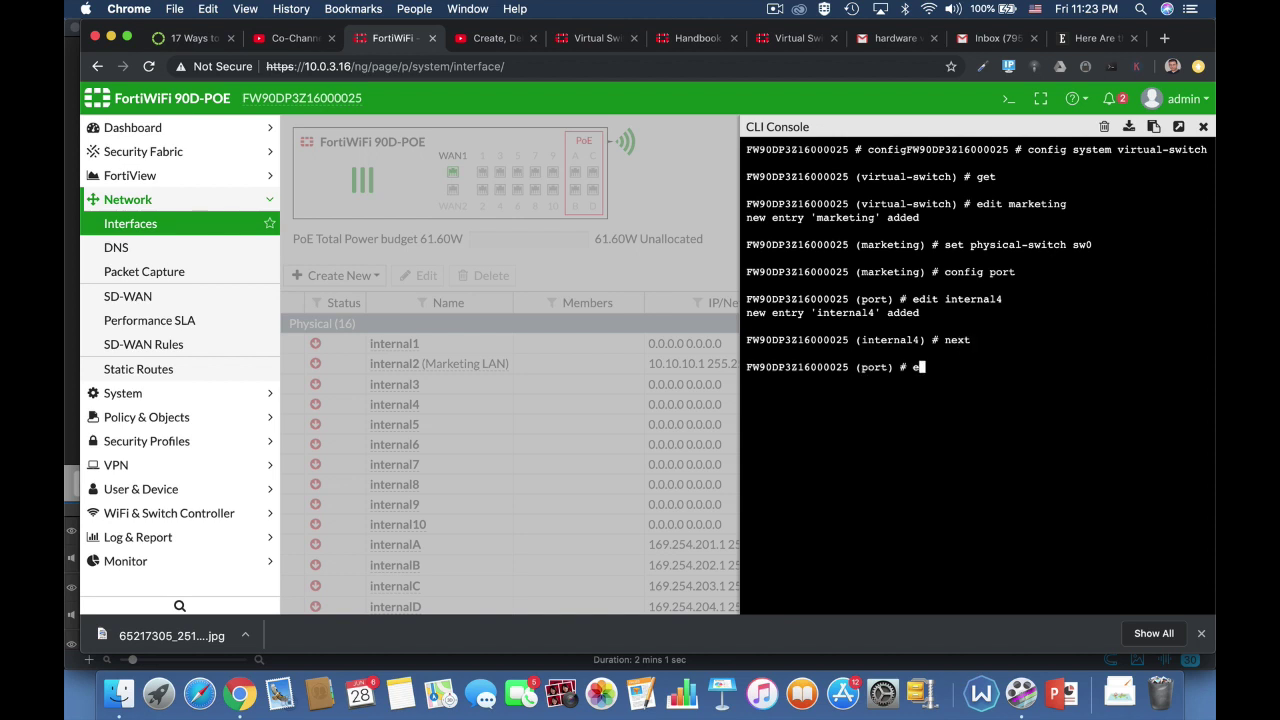
type("dit internal5")
key("Return")
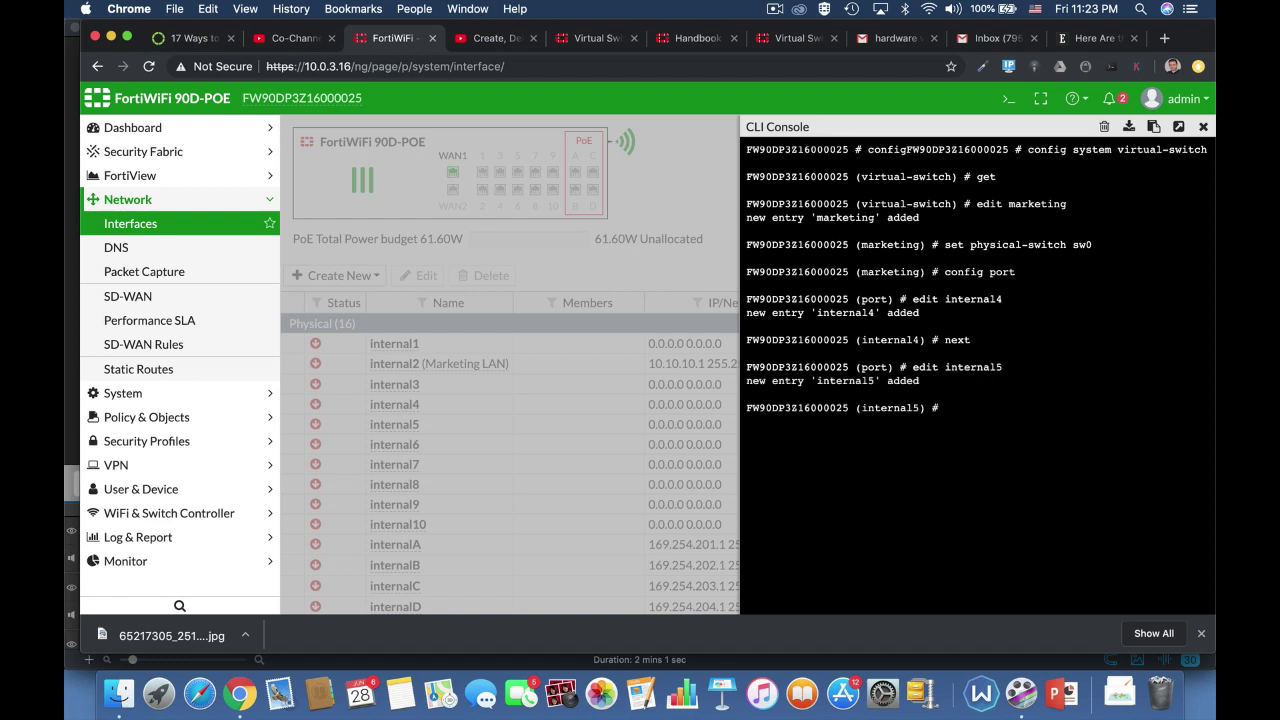
type("edit")
key("BackSpace")
key("BackSpace")
key("BackSpace")
key("BackSpace")
key("BackSpace")
type("next")
key("Return")
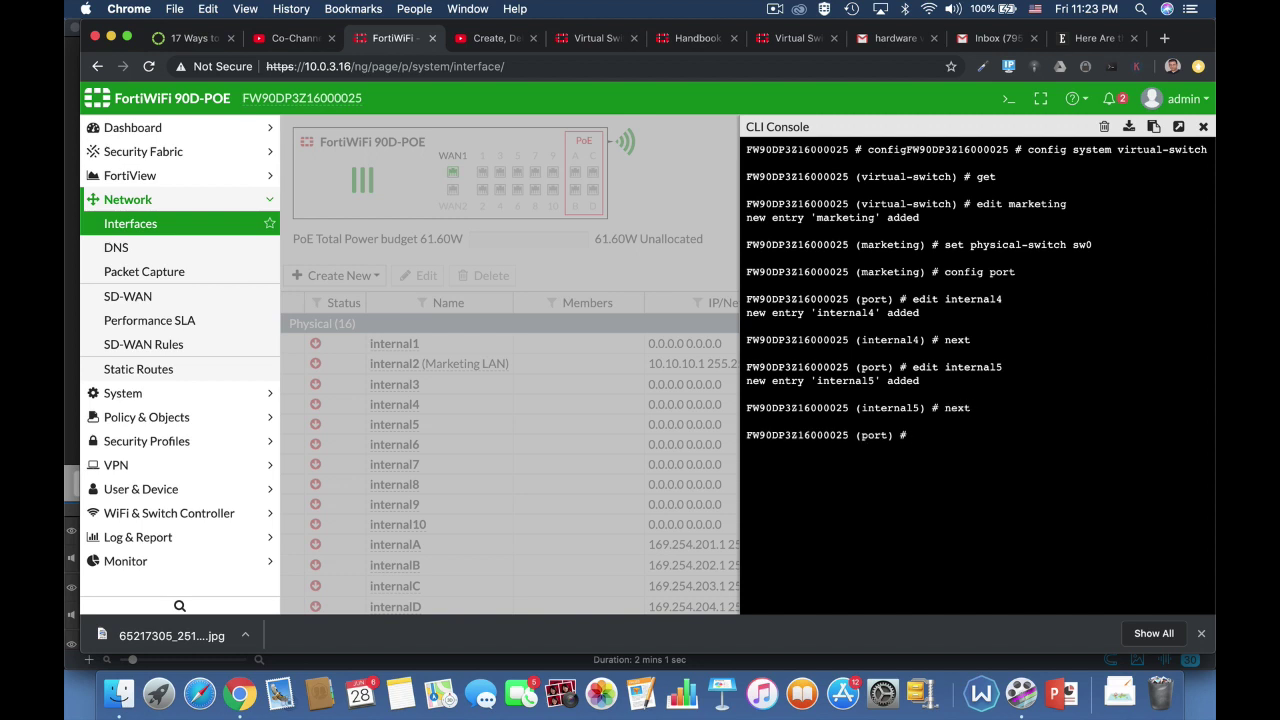
Add port internal6, then end twice to commit the marketing configuration
type("edit internal6")
key("Return")
type("next")
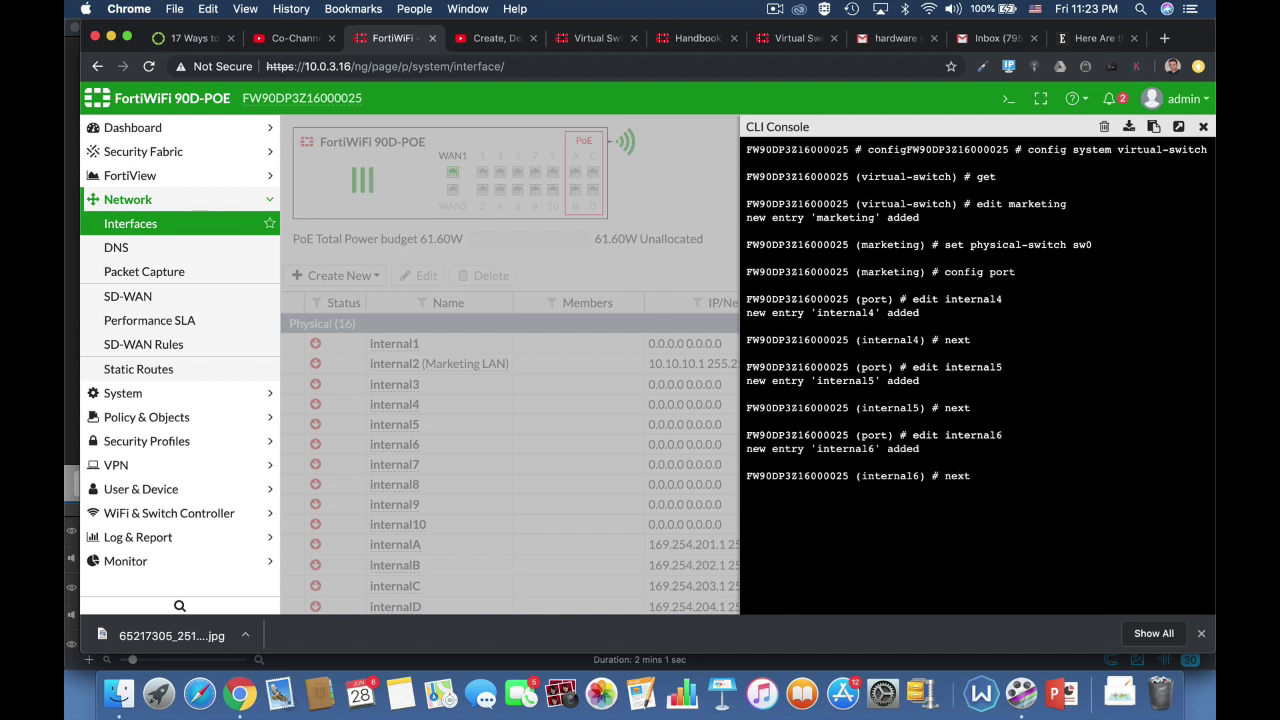
key("Return")
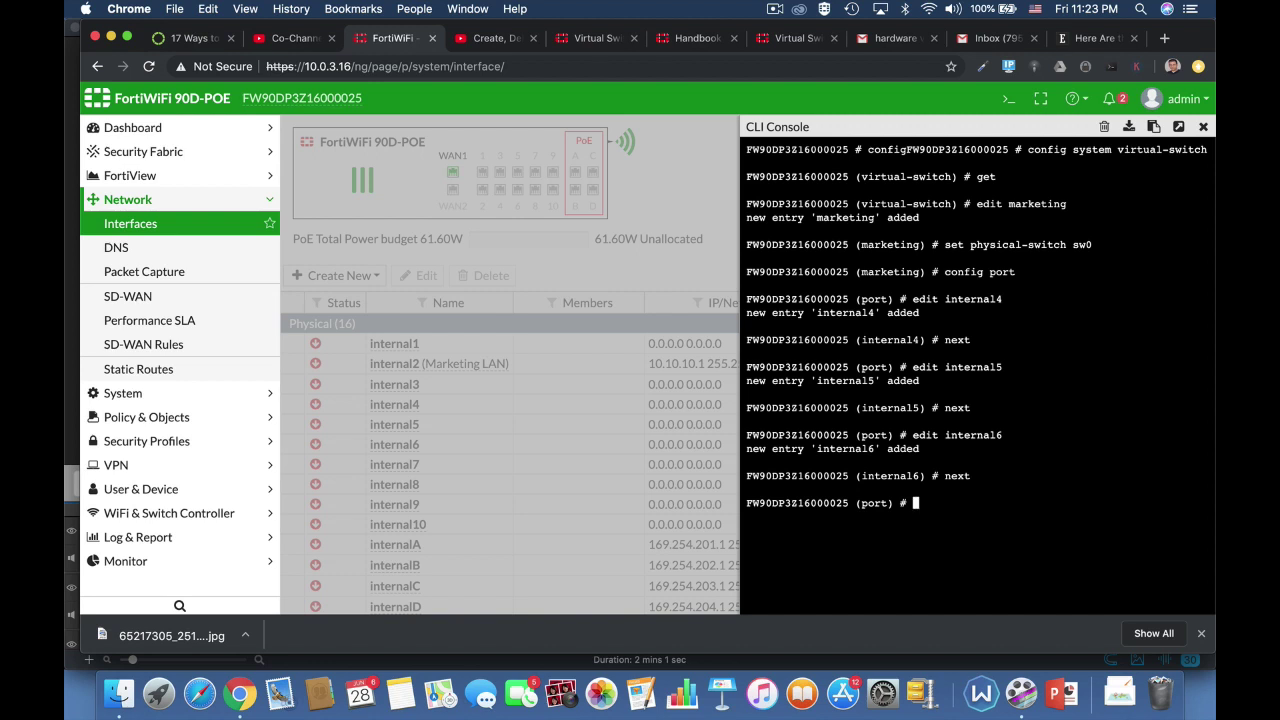
type("end")
key("Return")
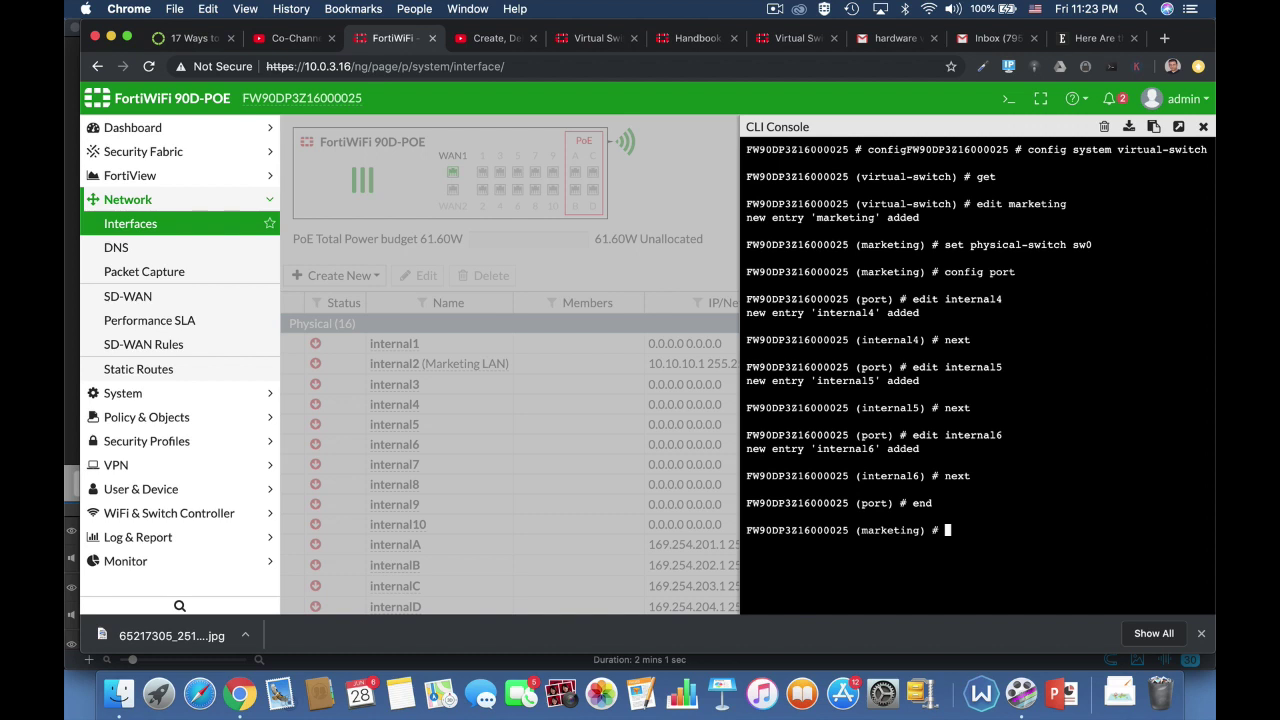
type("end")
key("Return")
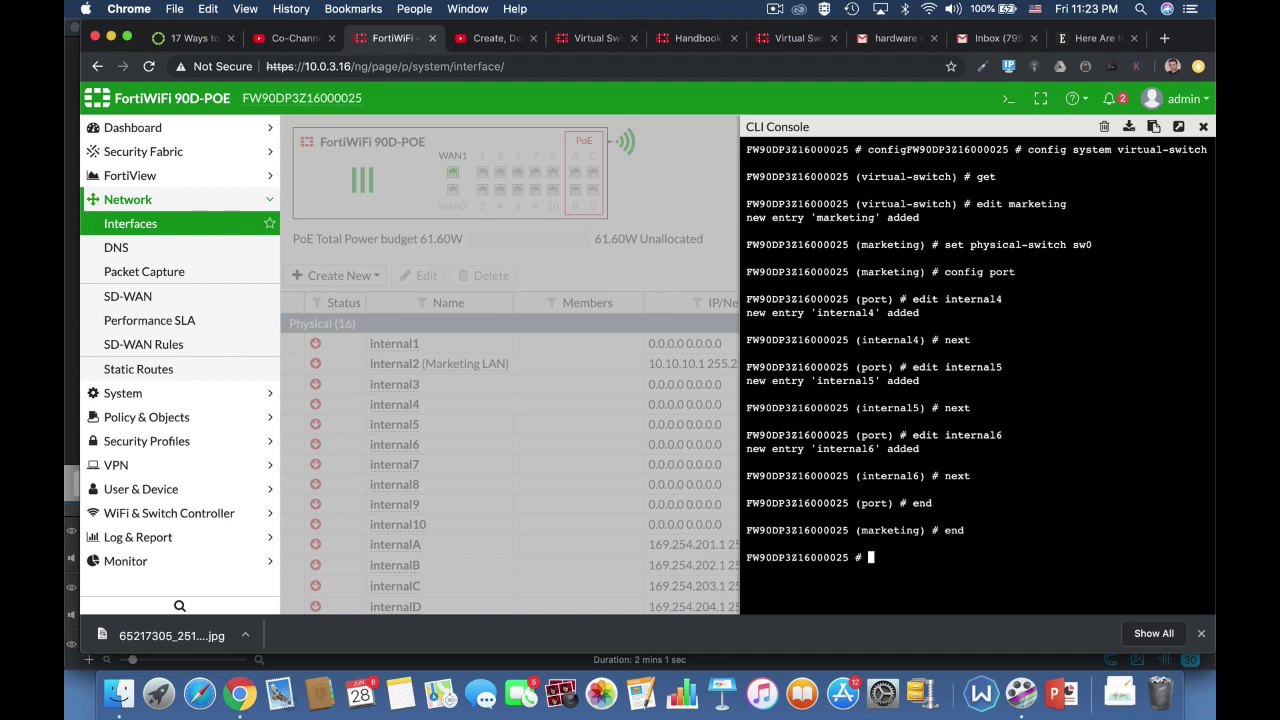
Reopen config system virtual-switch, run get to confirm 'marketing' is listed, and exit to the top prompt
type("config")
type(" system s")
type("w")
key("Tab")
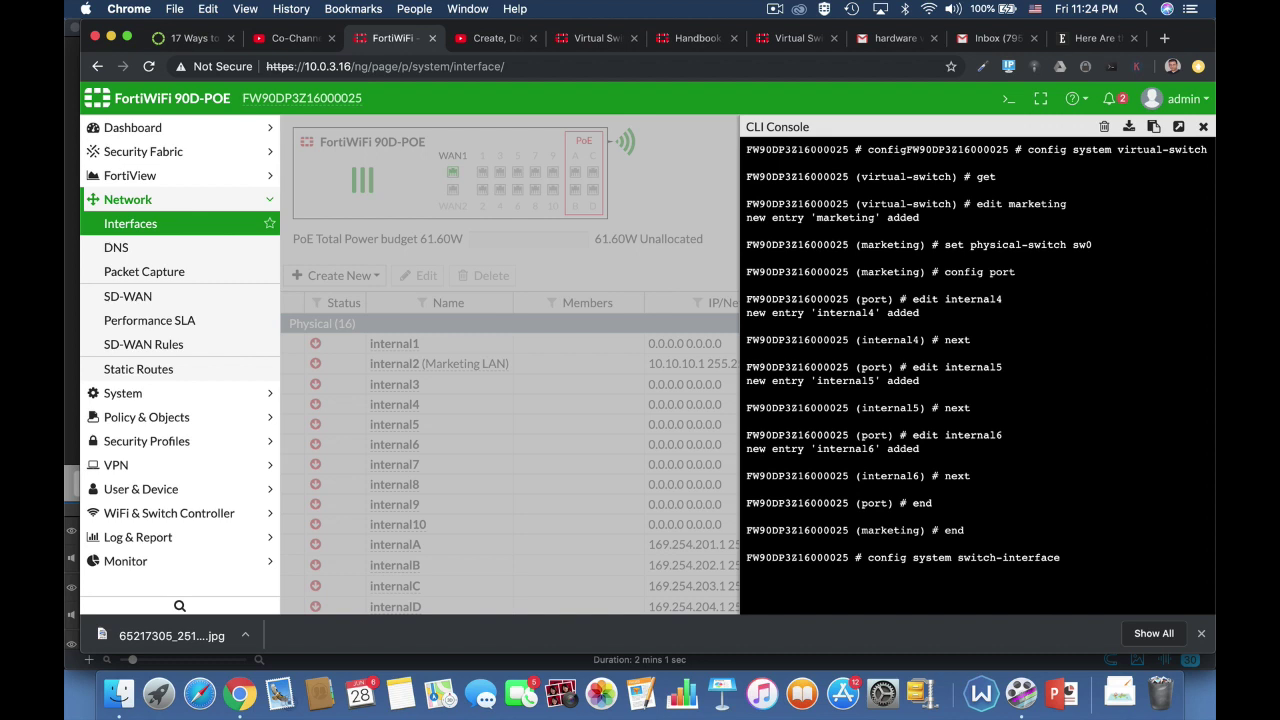
key("BackSpace")
key("BackSpace")
key("BackSpace")
key("BackSpace")
key("BackSpace")
key("BackSpace")
key("BackSpace")
key("BackSpace")
key("BackSpace")
key("BackSpace")
key("BackSpace")
key("BackSpace")
type("virtual-switch")
key("Return")
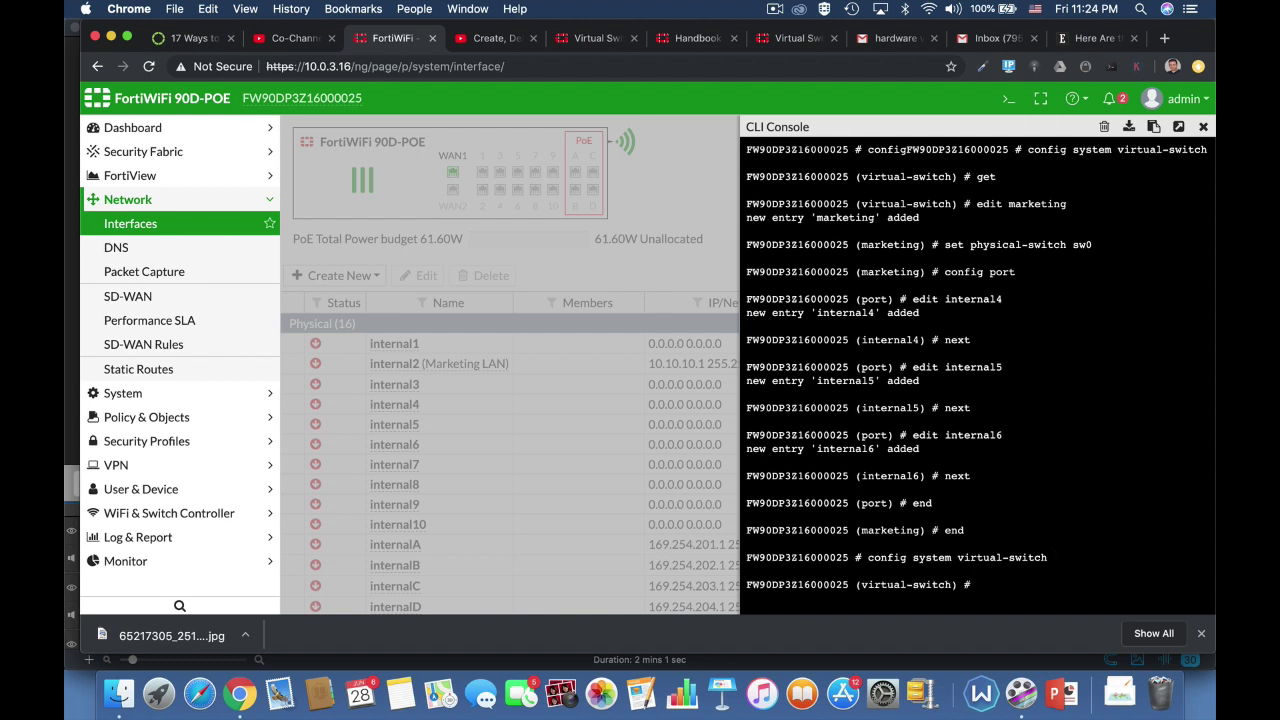
type("get")
key("Return")
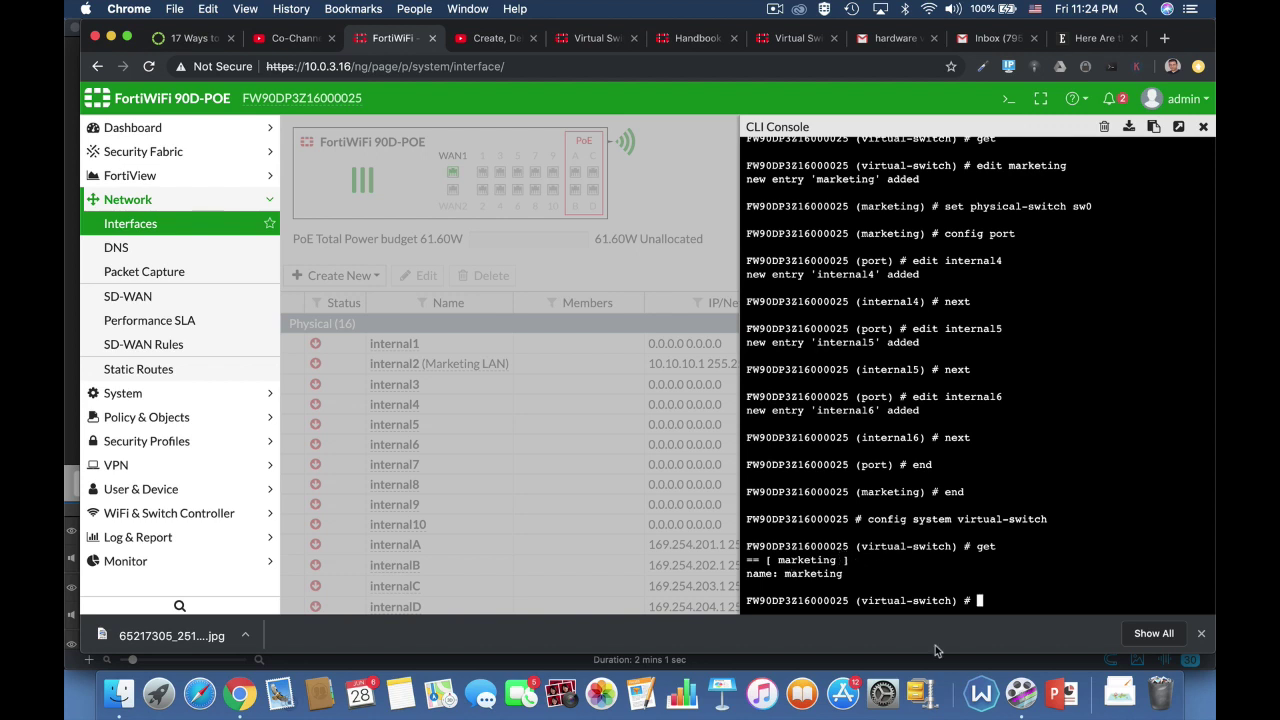
type("end")
key("Return")
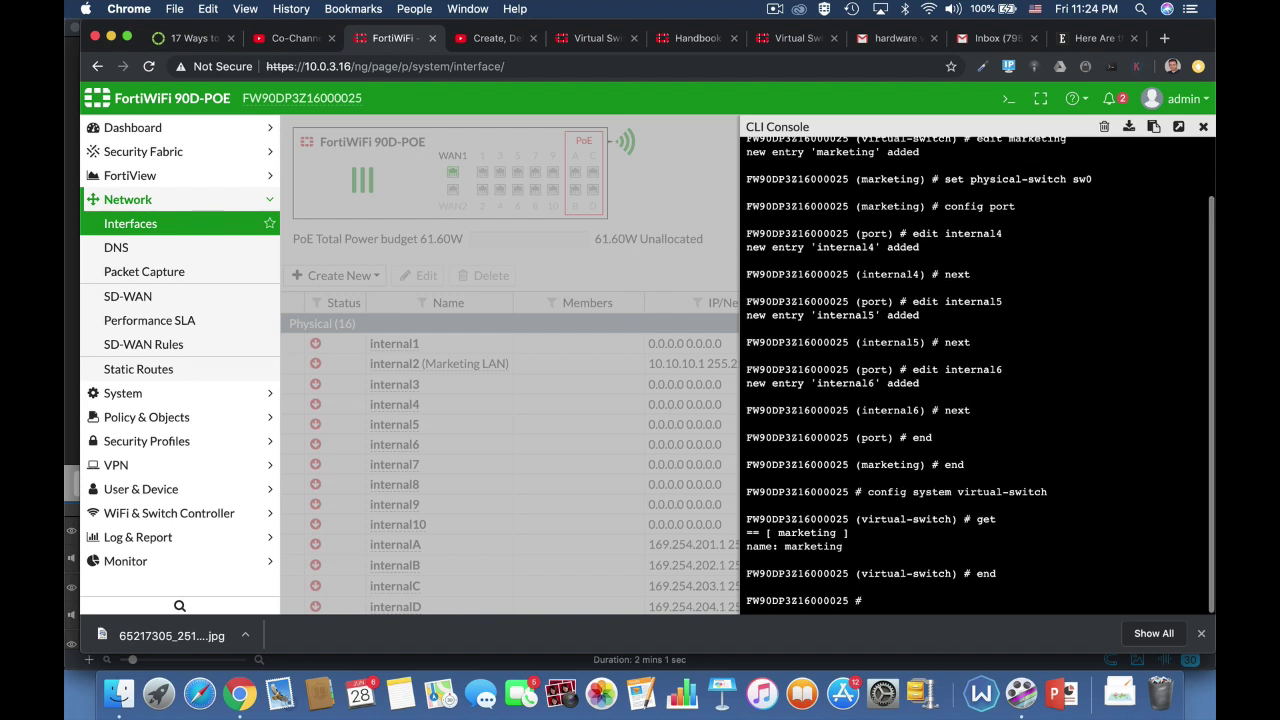
type("end")
key("Return")
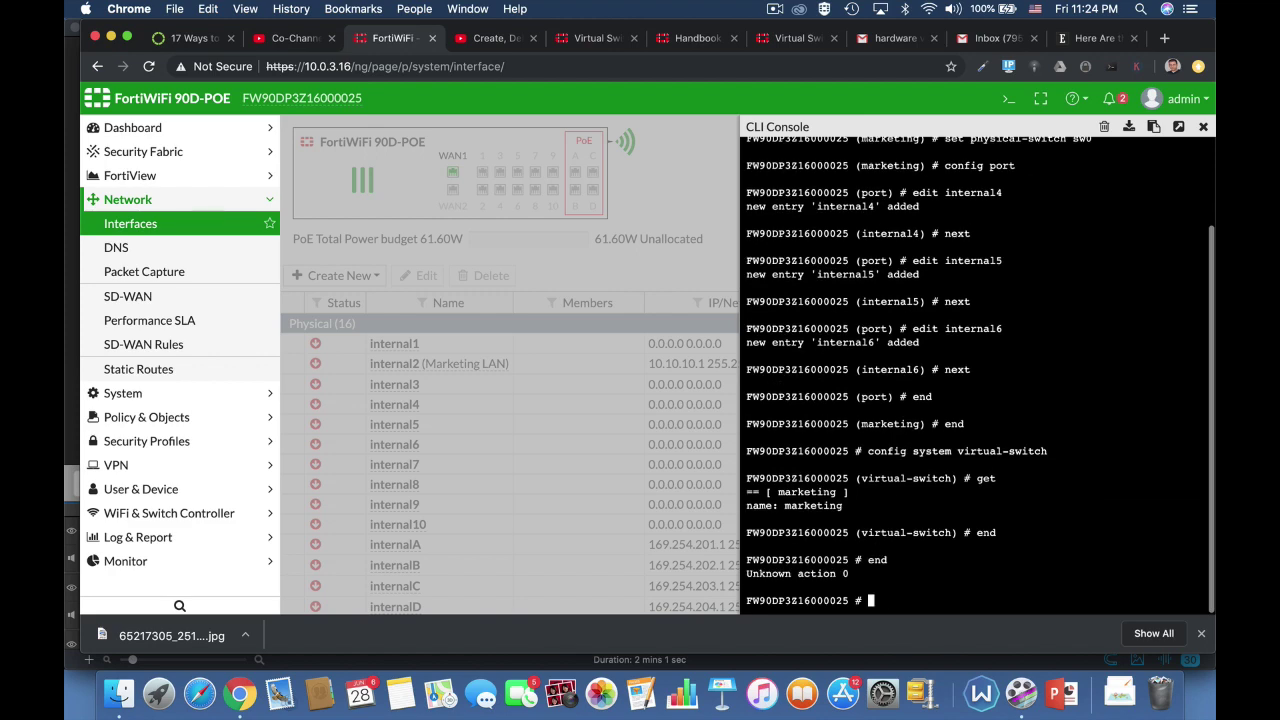
Close the console, reload the Interfaces page, and edit the marketing hardware switch
left_click(1204, 127)
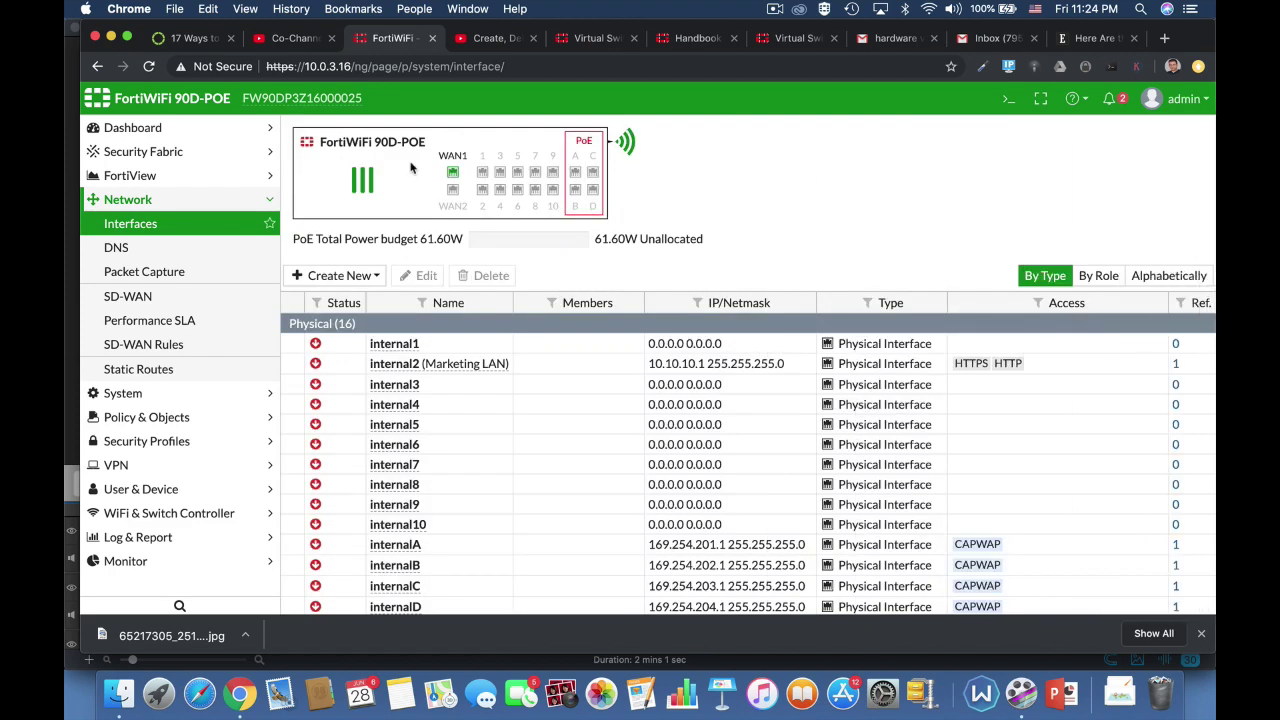
left_click(443, 66)
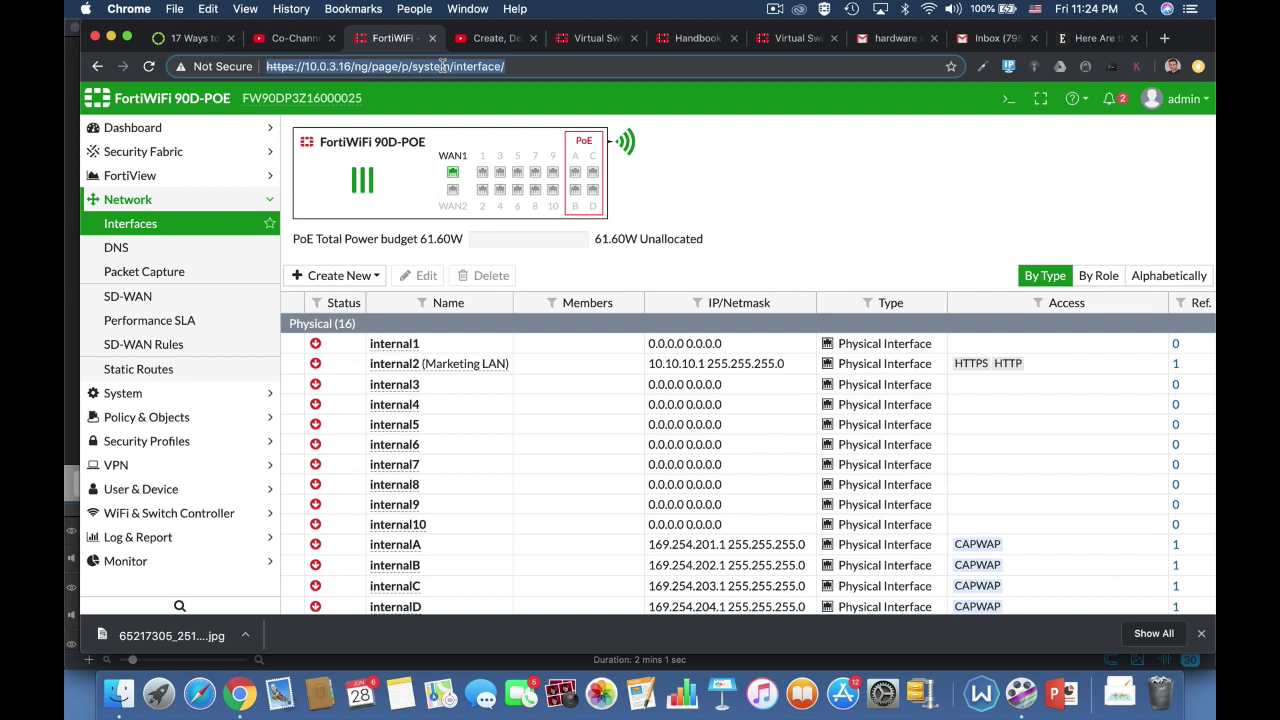
key("Return")
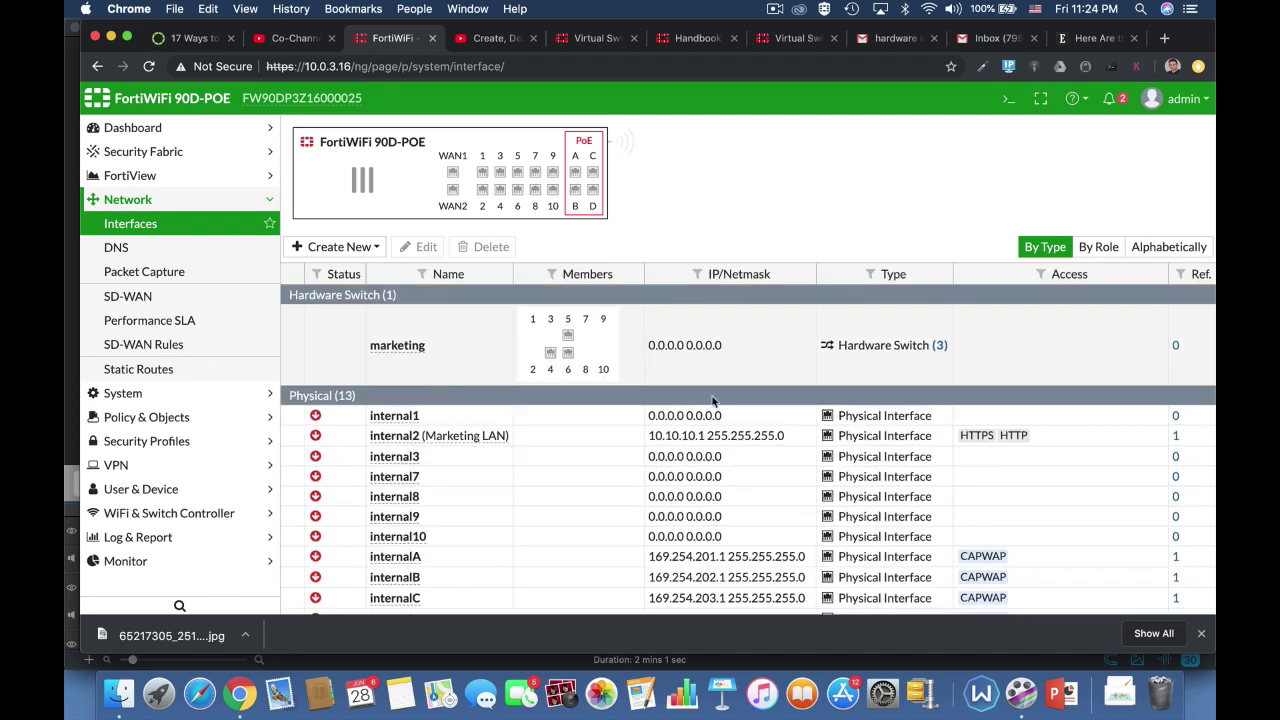
left_click(410, 362)
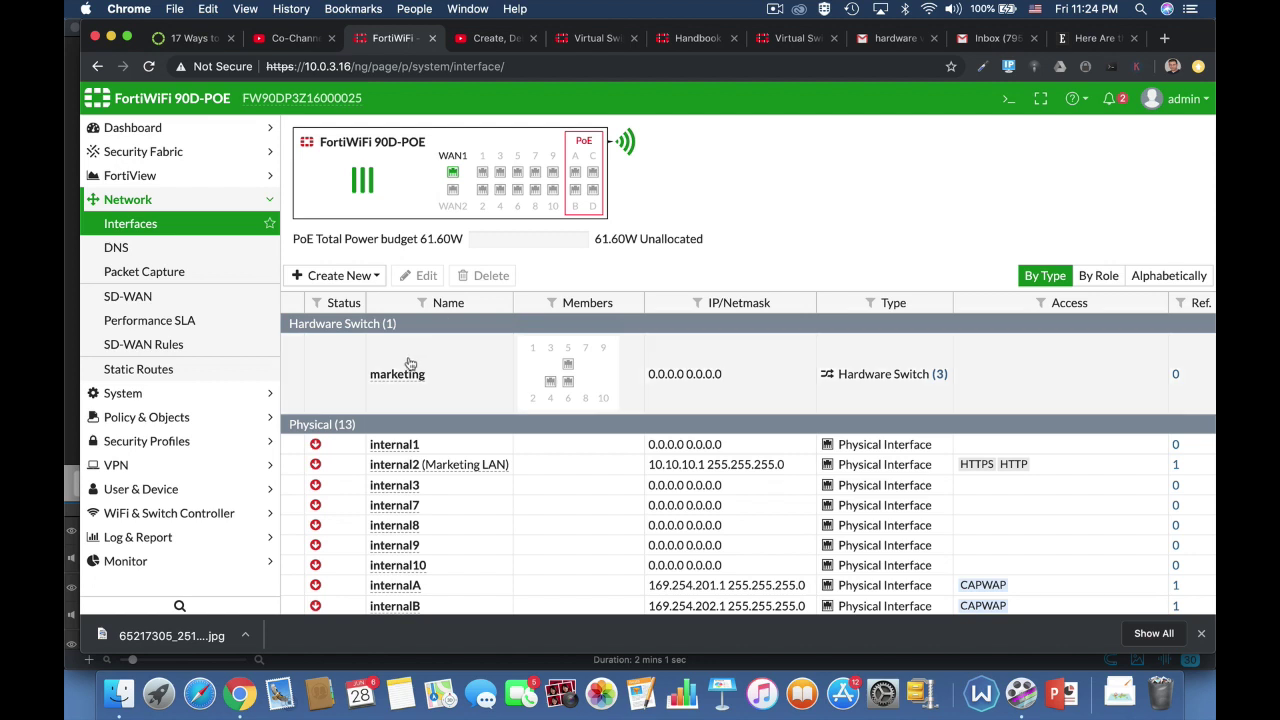
left_click(420, 277)
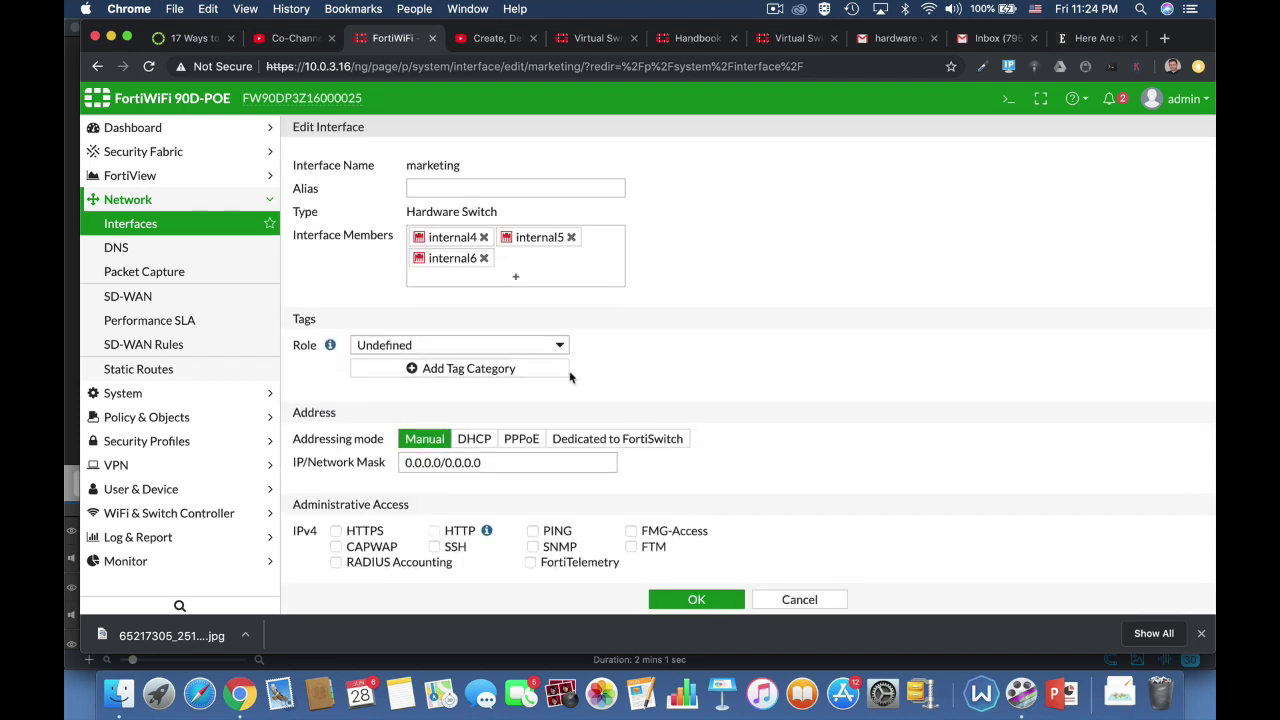
Give the marketing interface alias 'lan2' and role LAN
left_click(456, 193)
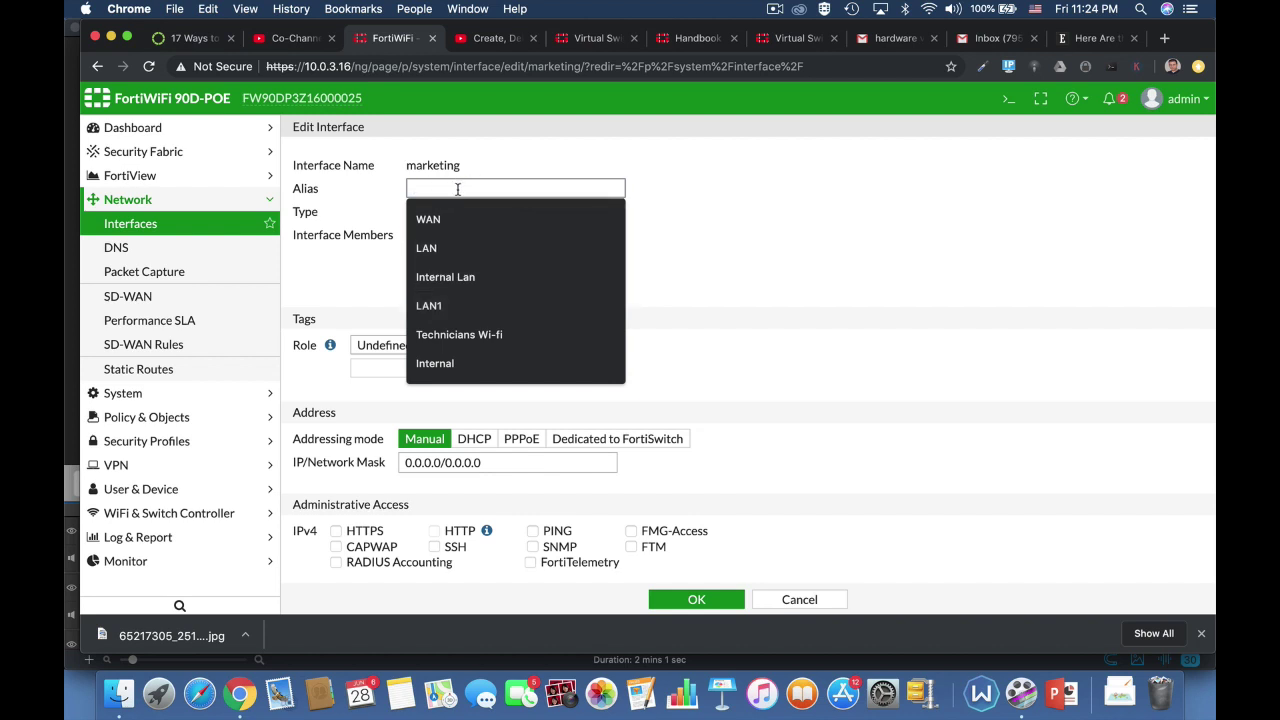
type("lan2")
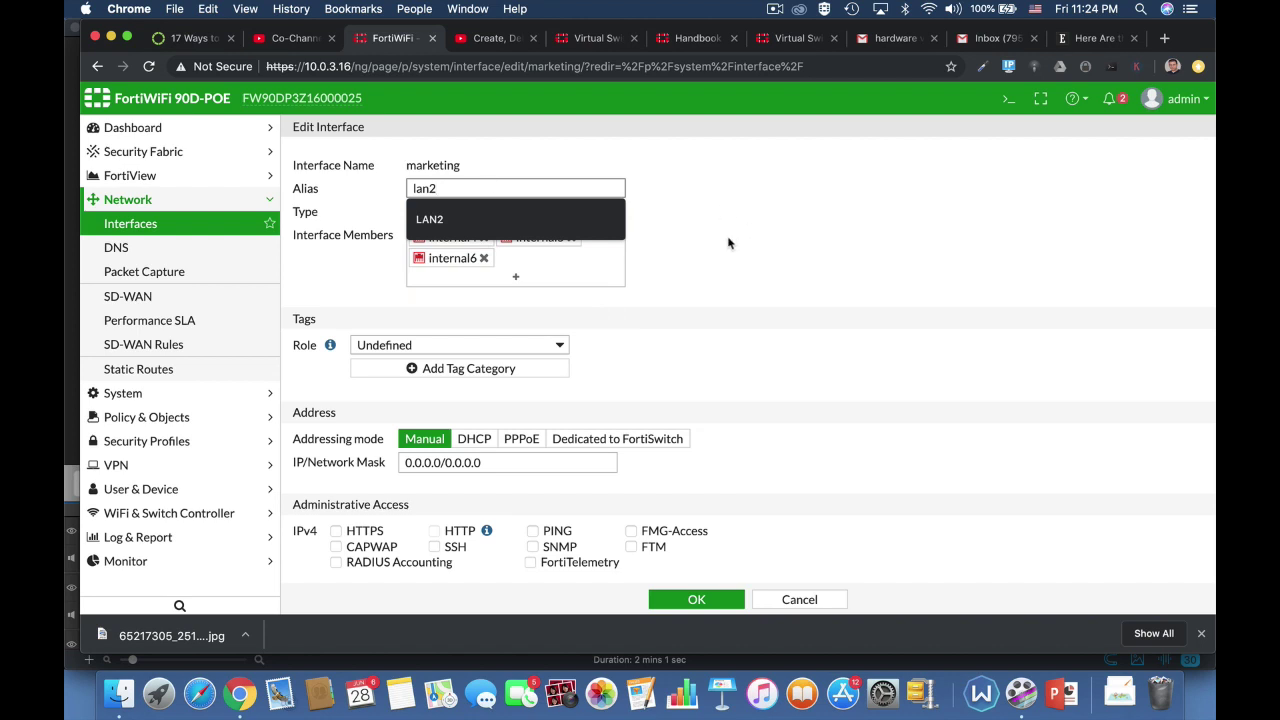
left_click(731, 243)
left_click(541, 345)
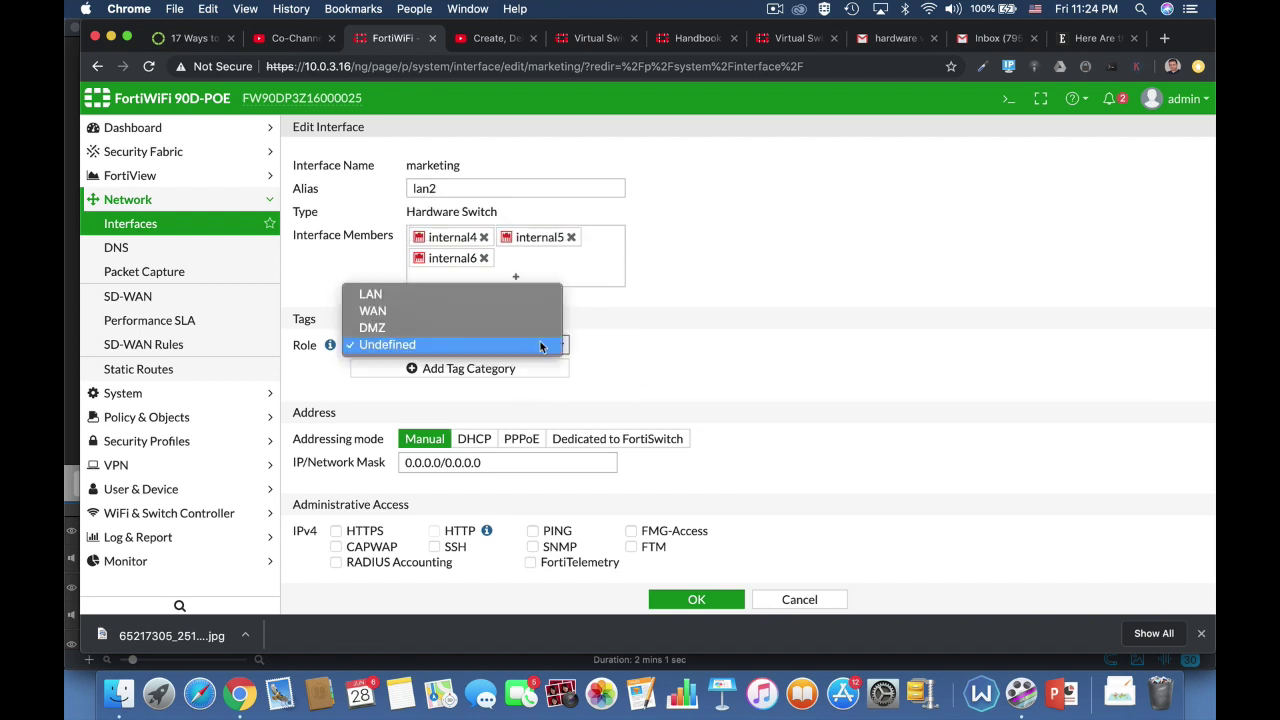
left_click(501, 296)
Set the interface address to 10.0.4.17/24, replacing an initial 10.0.3.17 entry
scroll(708, 405, "down", 3)
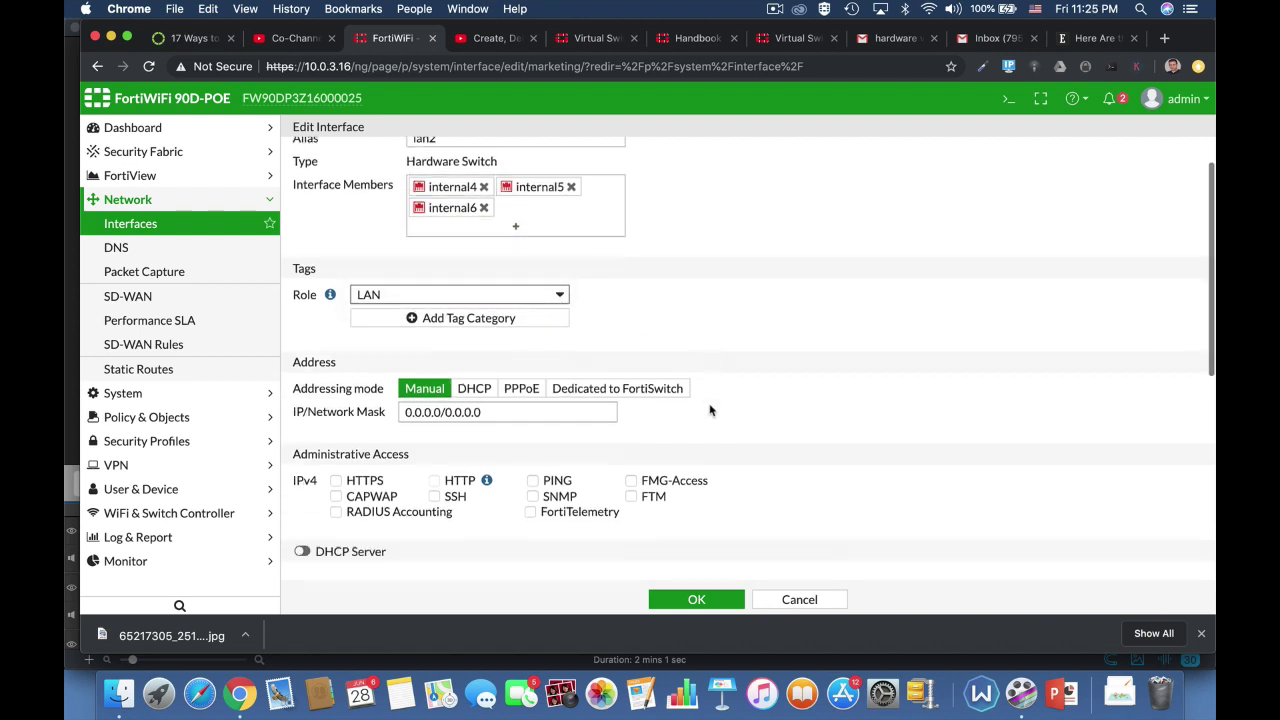
left_click(487, 310)
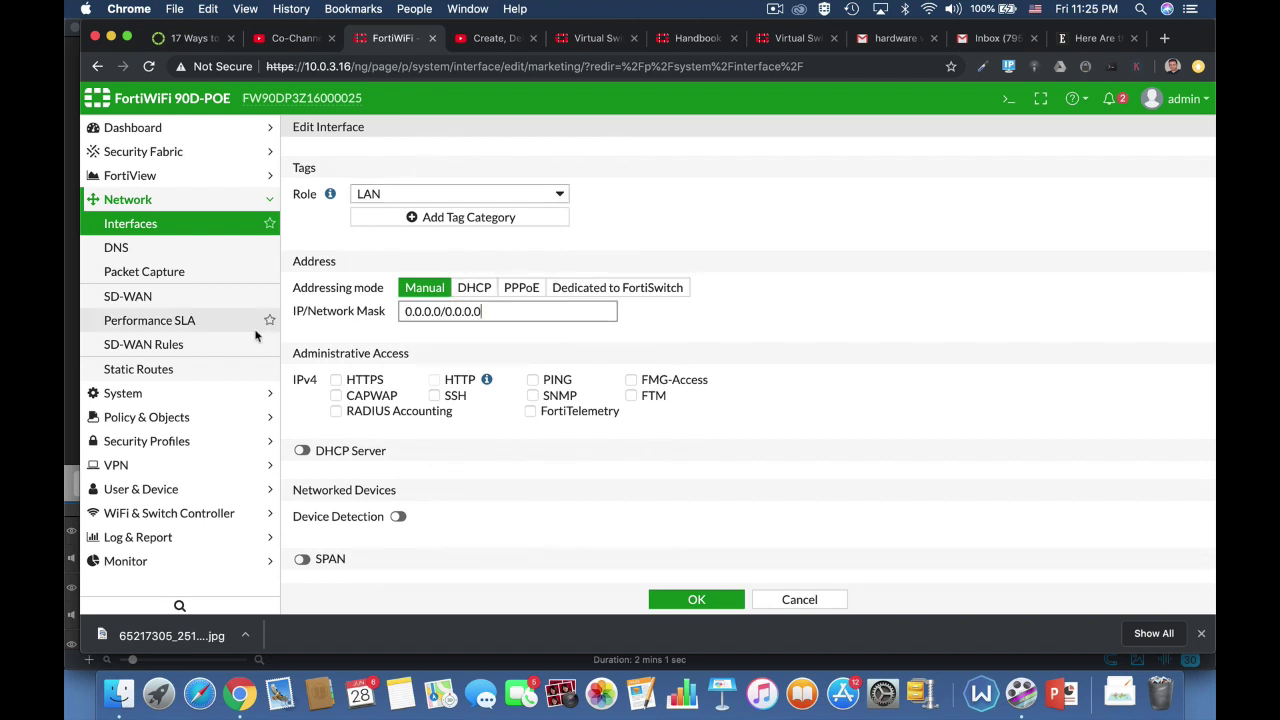
left_click_drag(500, 311, 380, 316)
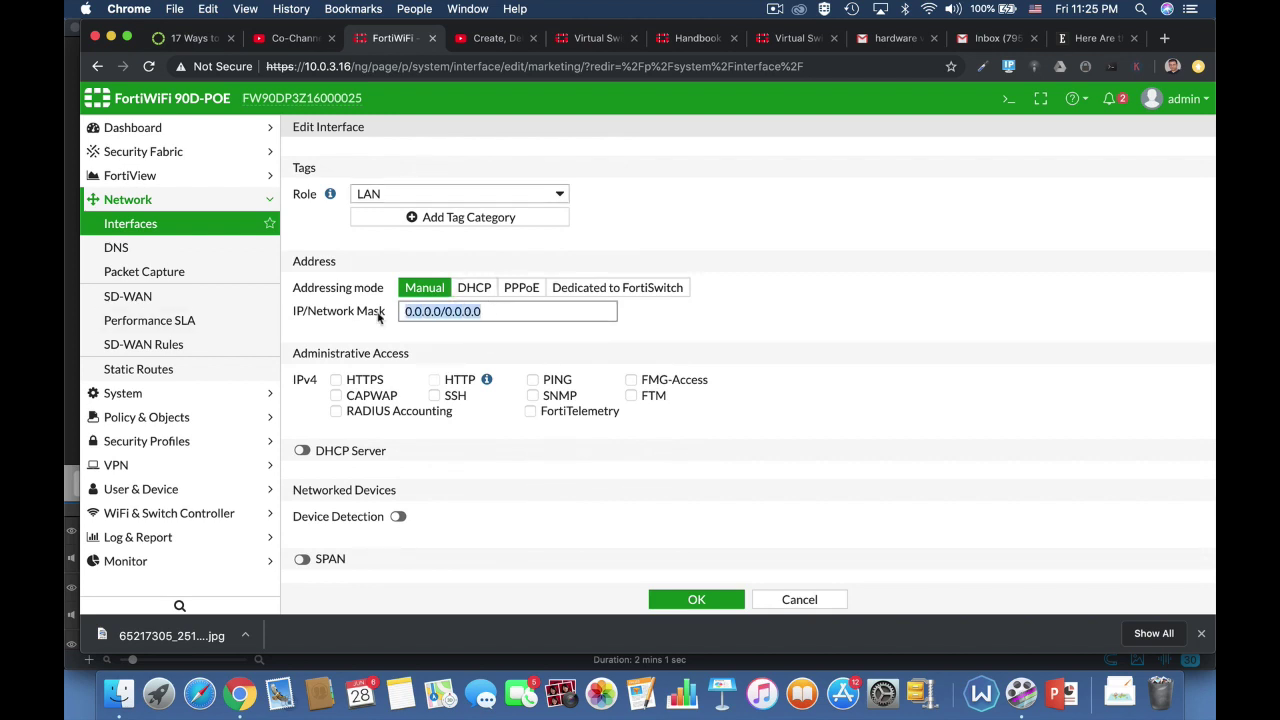
type("10.0.3")
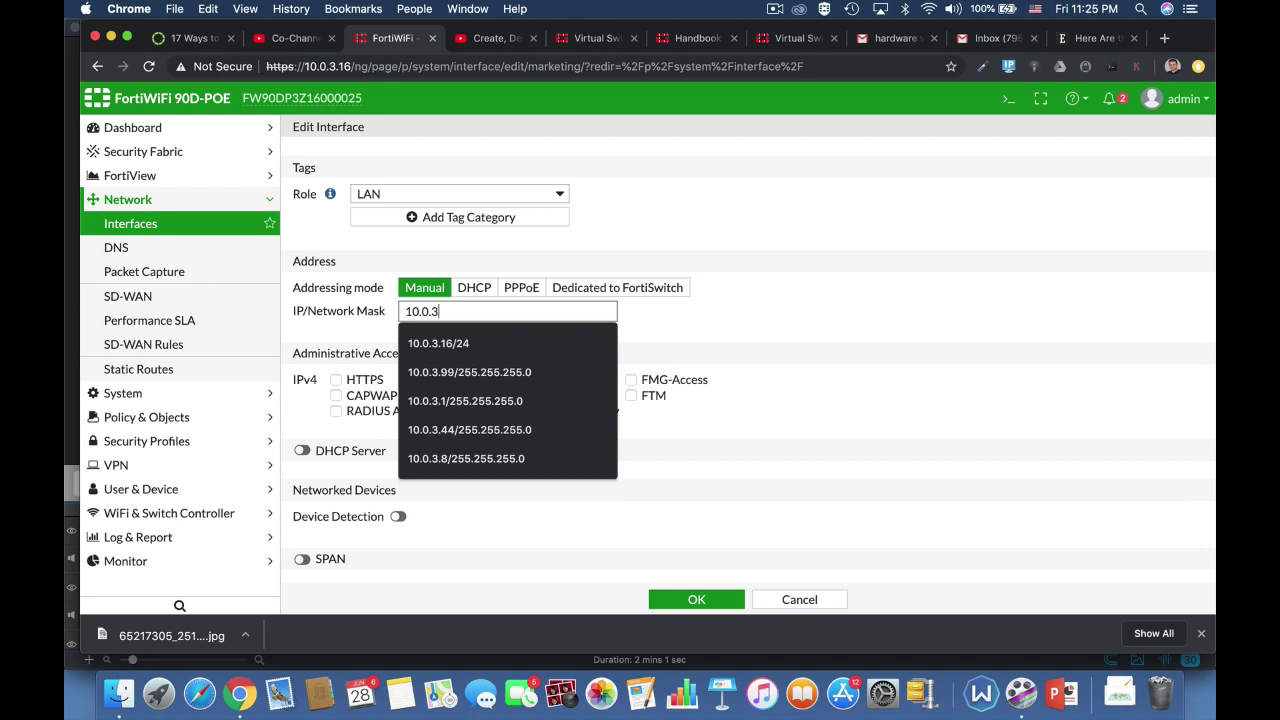
type(".17/24")
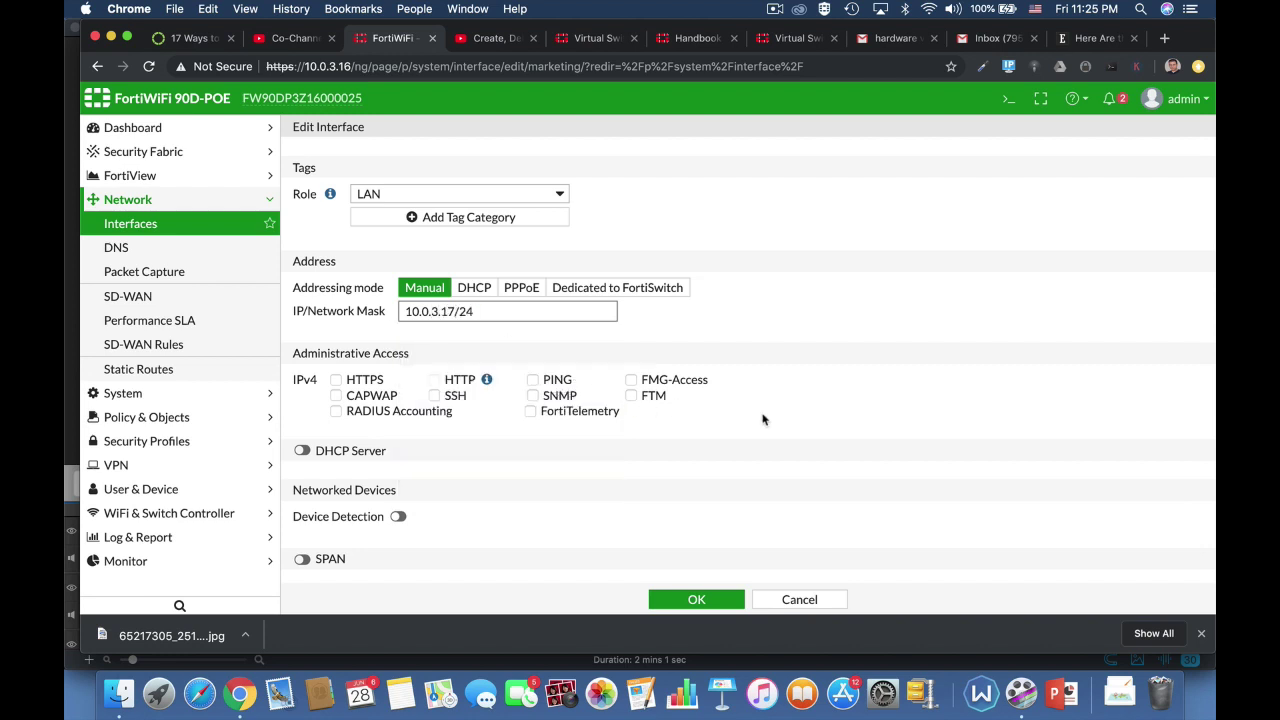
left_click(855, 427)
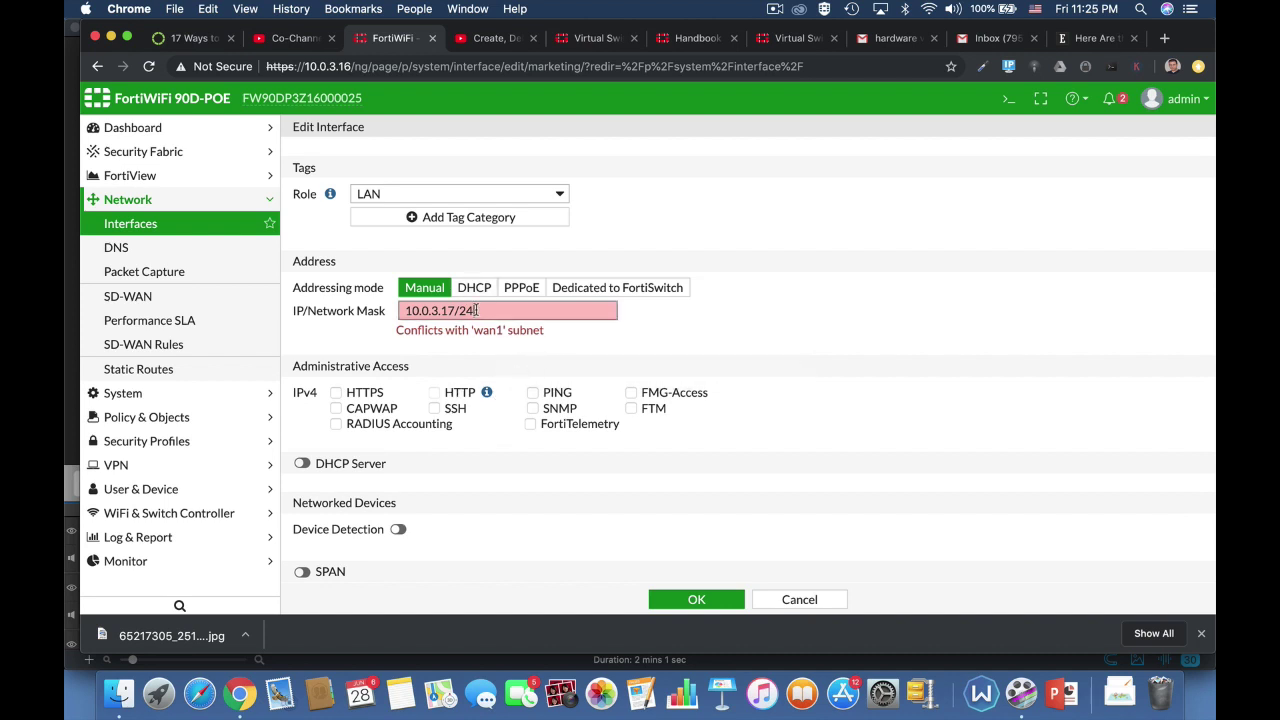
left_click_drag(486, 310, 320, 313)
type("10.")
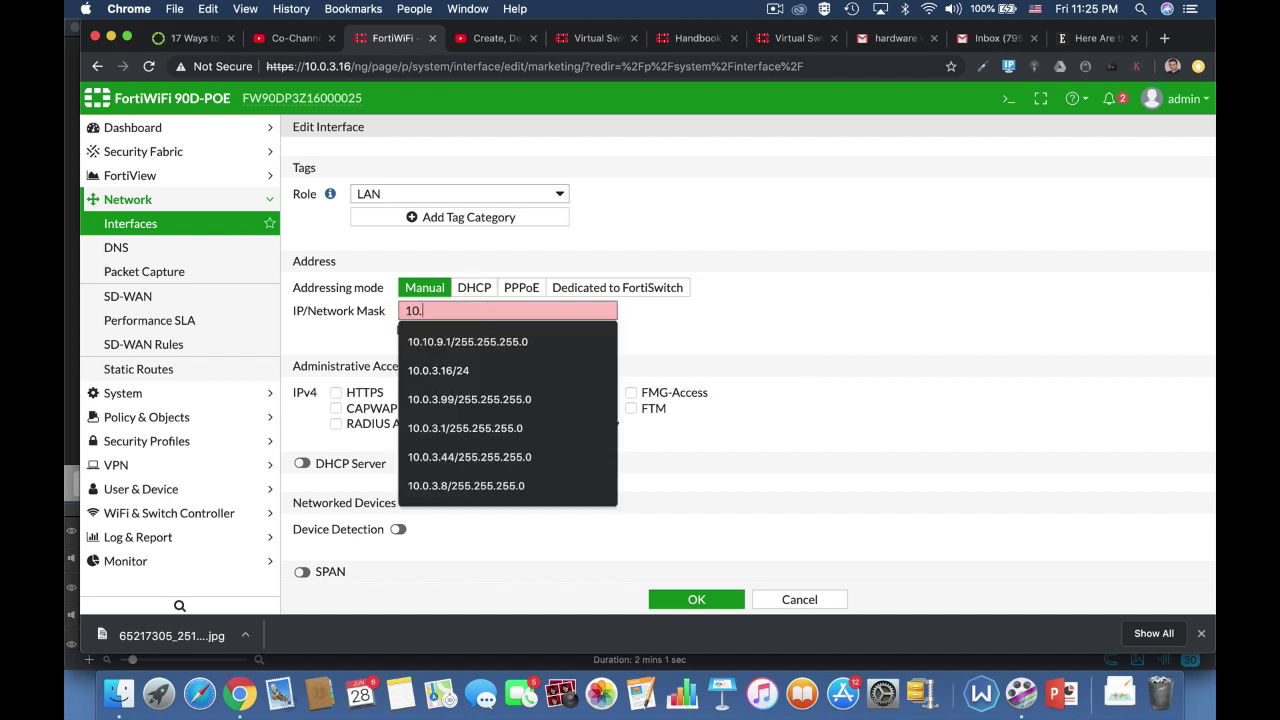
type("0.4.1")
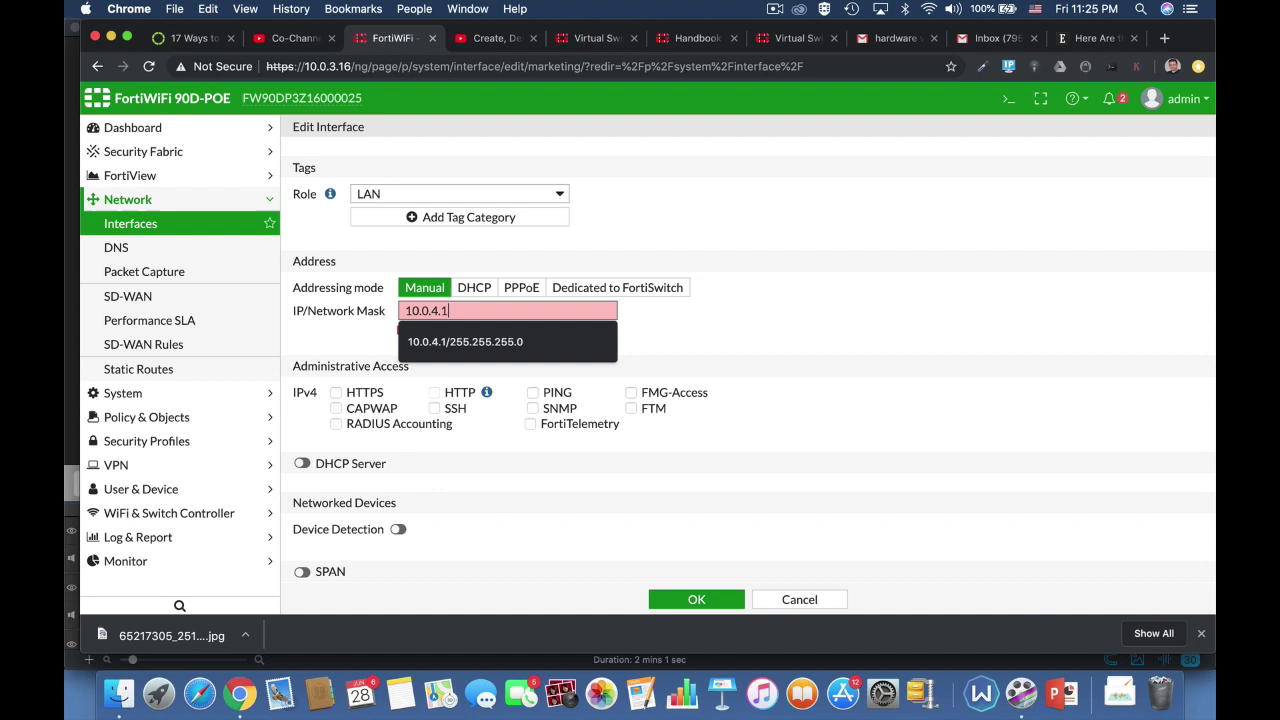
type("7/25")
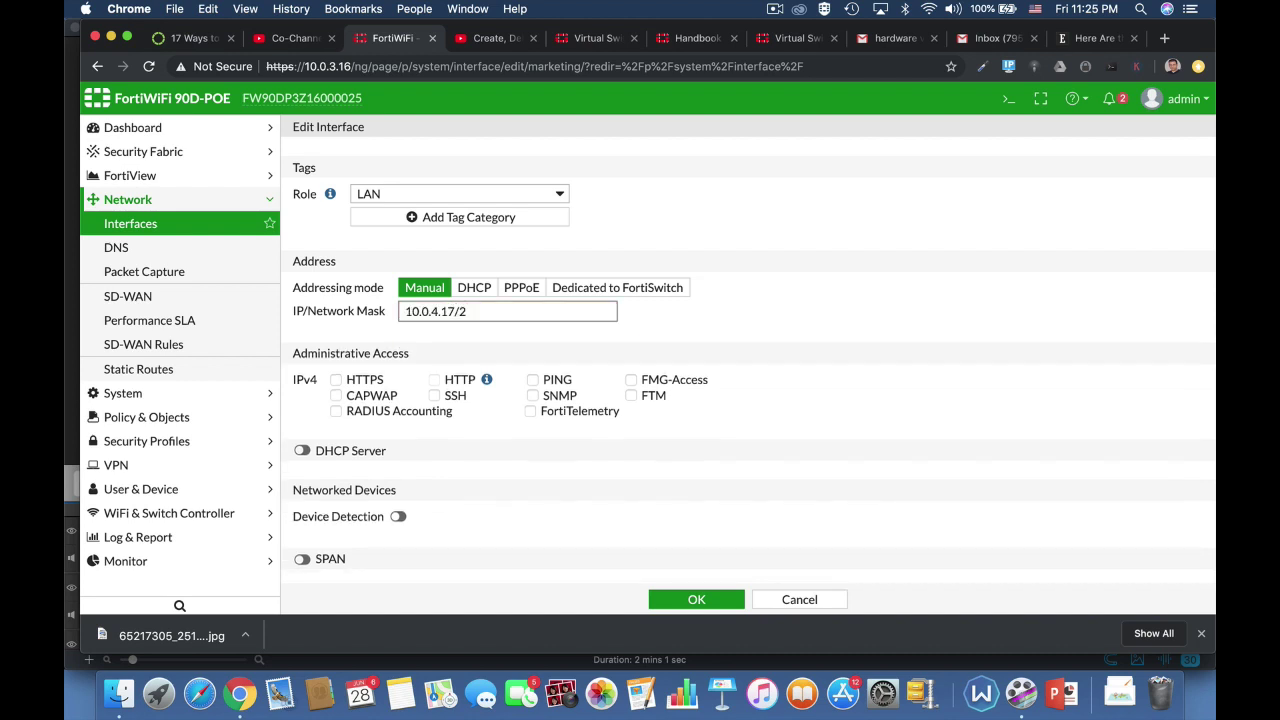
left_click(705, 372)
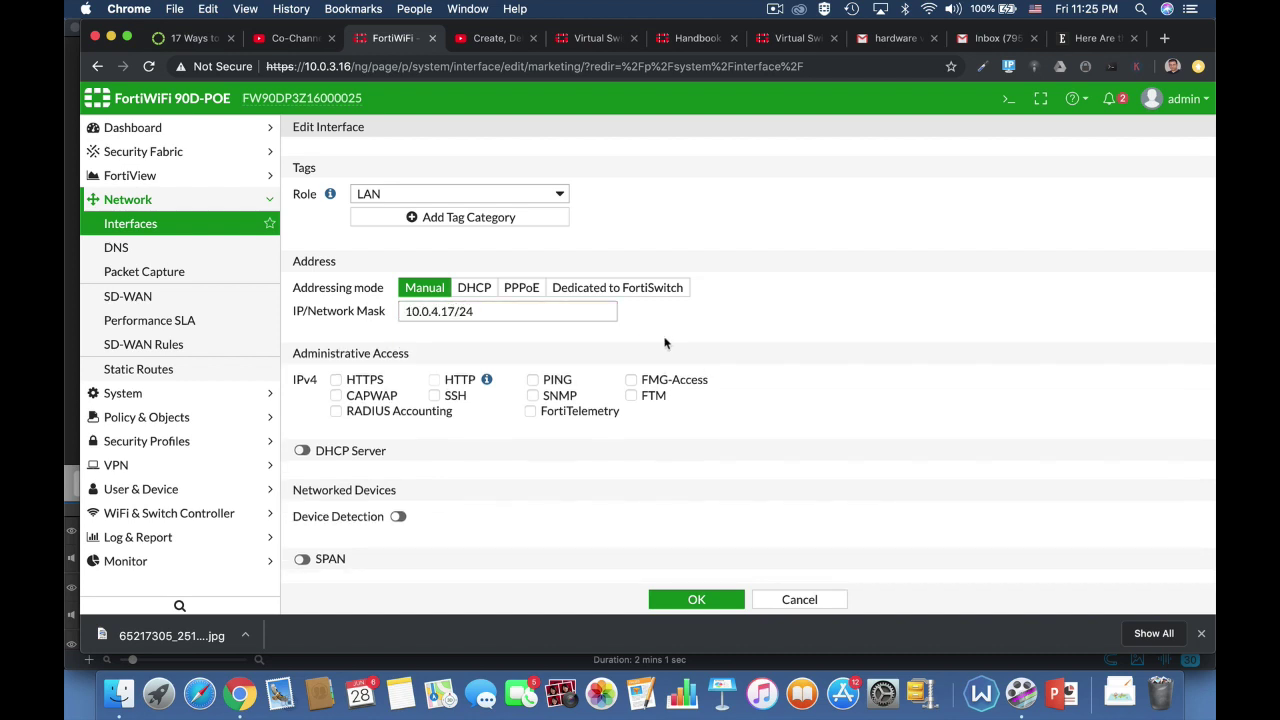
Allow HTTPS and PING access, and enable the DHCP server and device detection
left_click(345, 383)
left_click(533, 381)
left_click(301, 451)
scroll(742, 516, "down", 3)
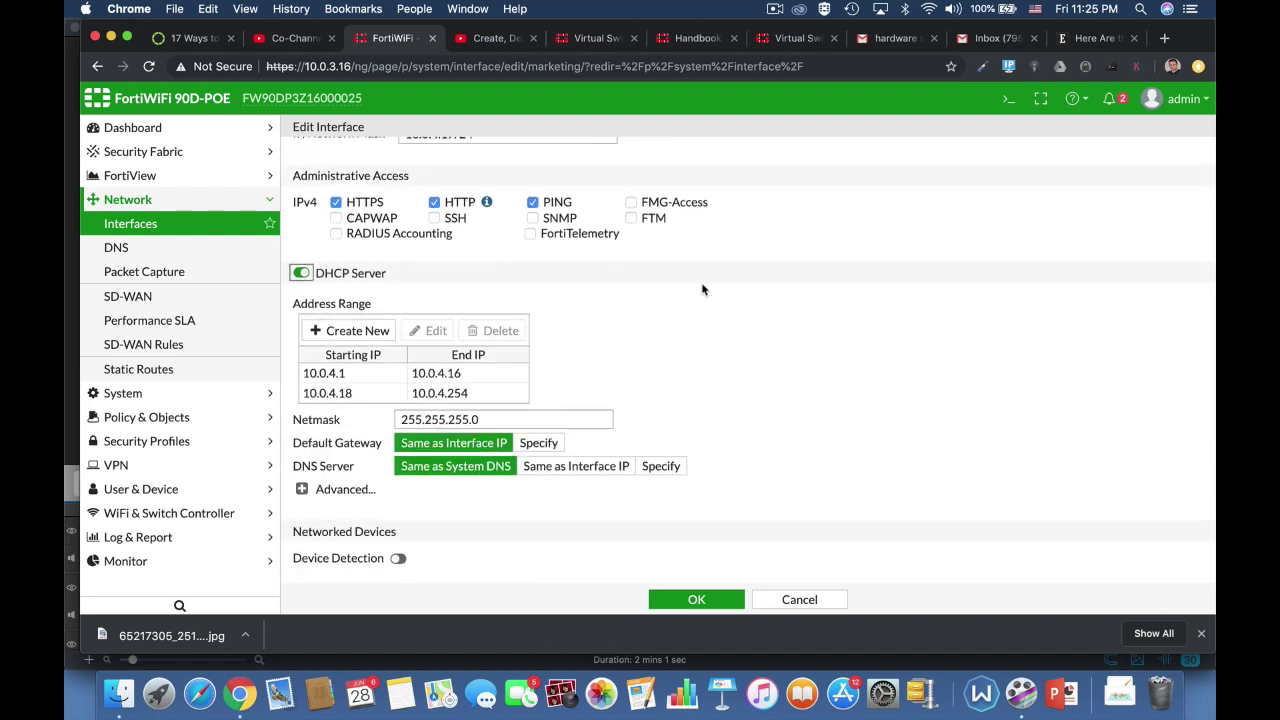
scroll(786, 297, "up", 3)
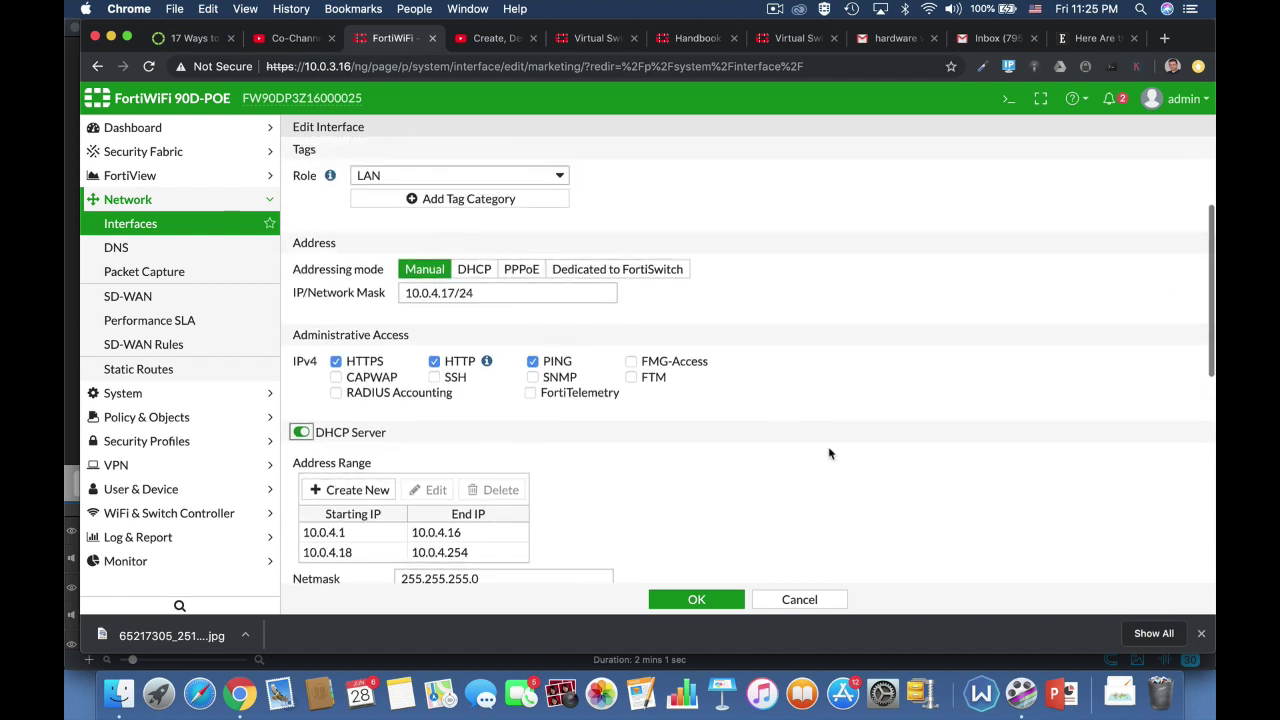
scroll(828, 446, "down", 4)
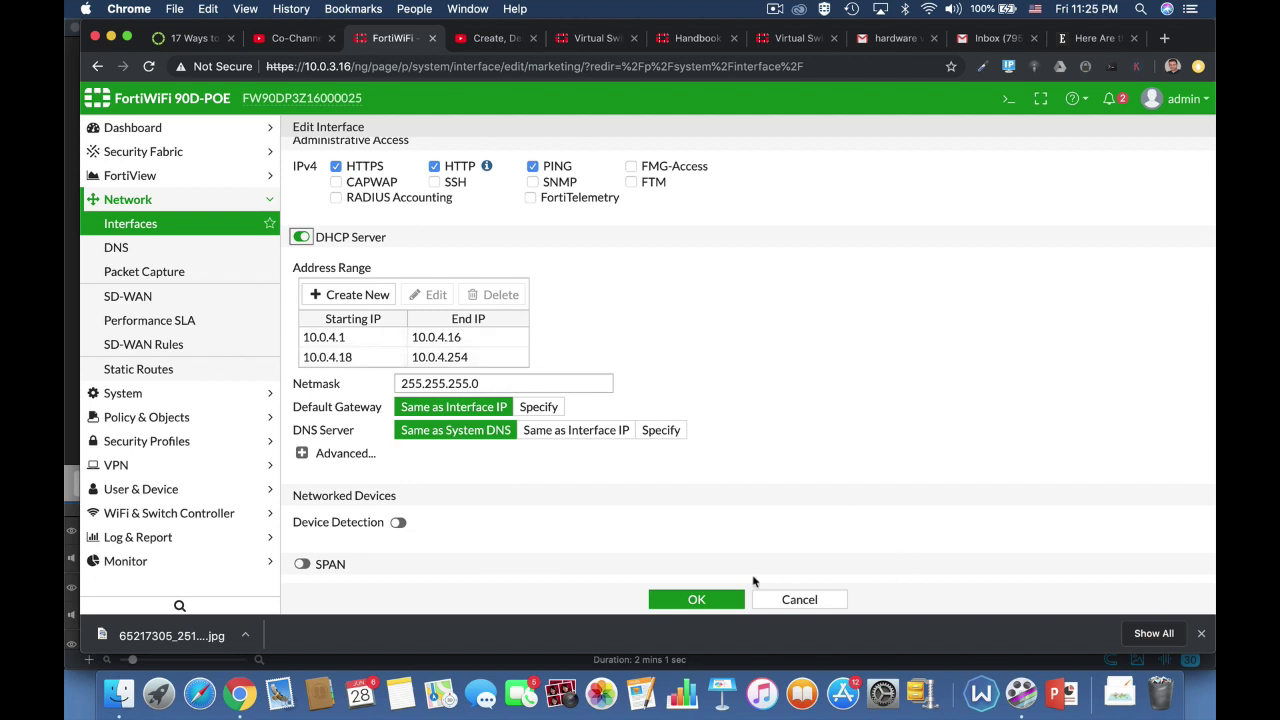
left_click(398, 523)
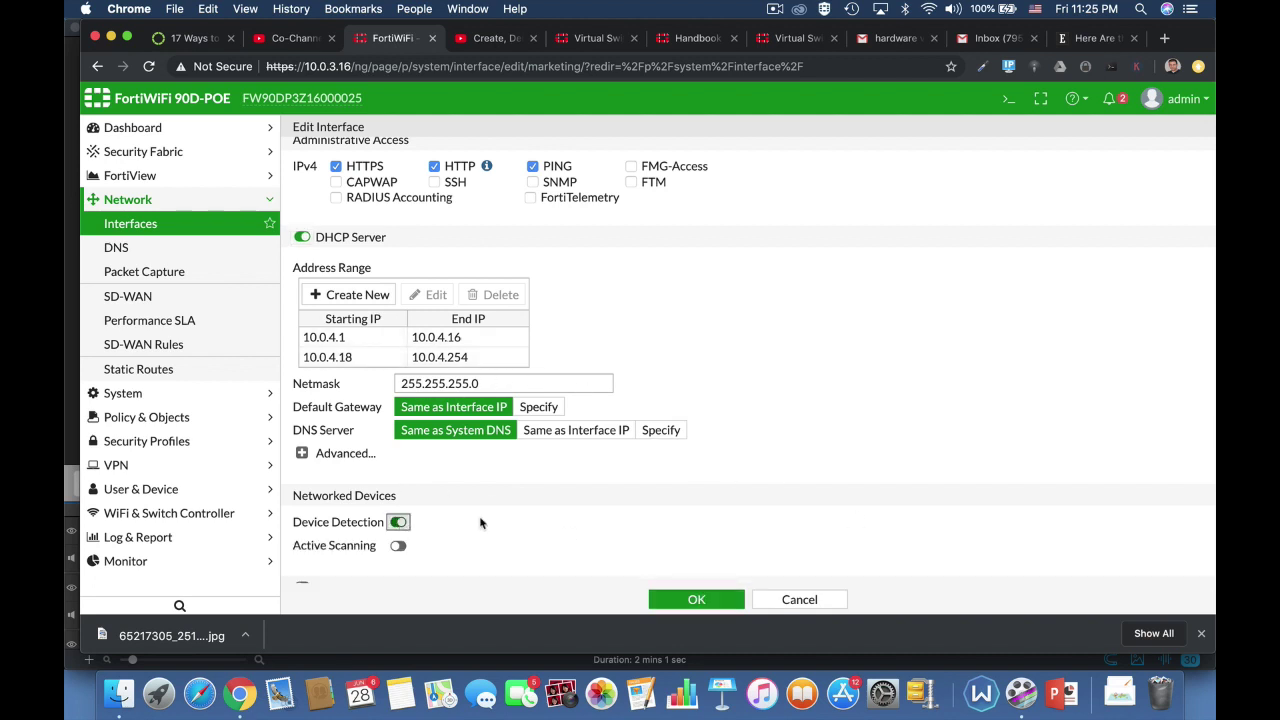
scroll(731, 549, "down", 3)
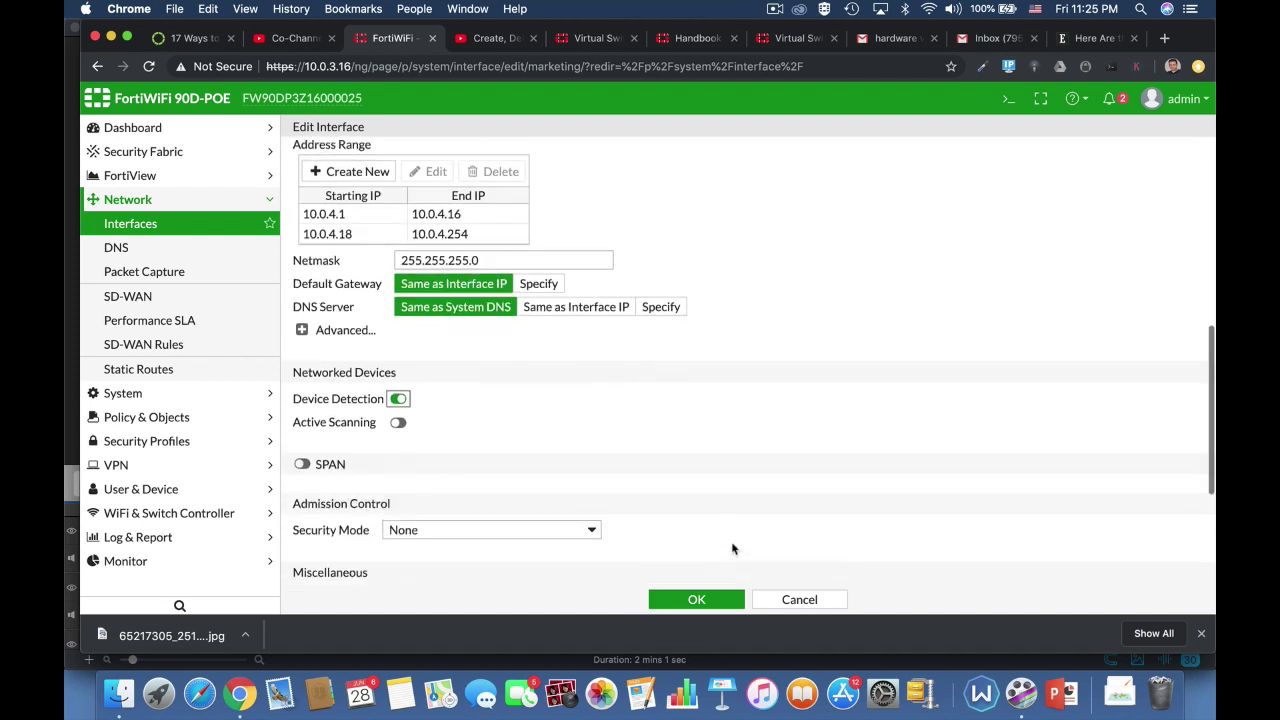
Save the marketing interface settings with OK
left_click(694, 600)
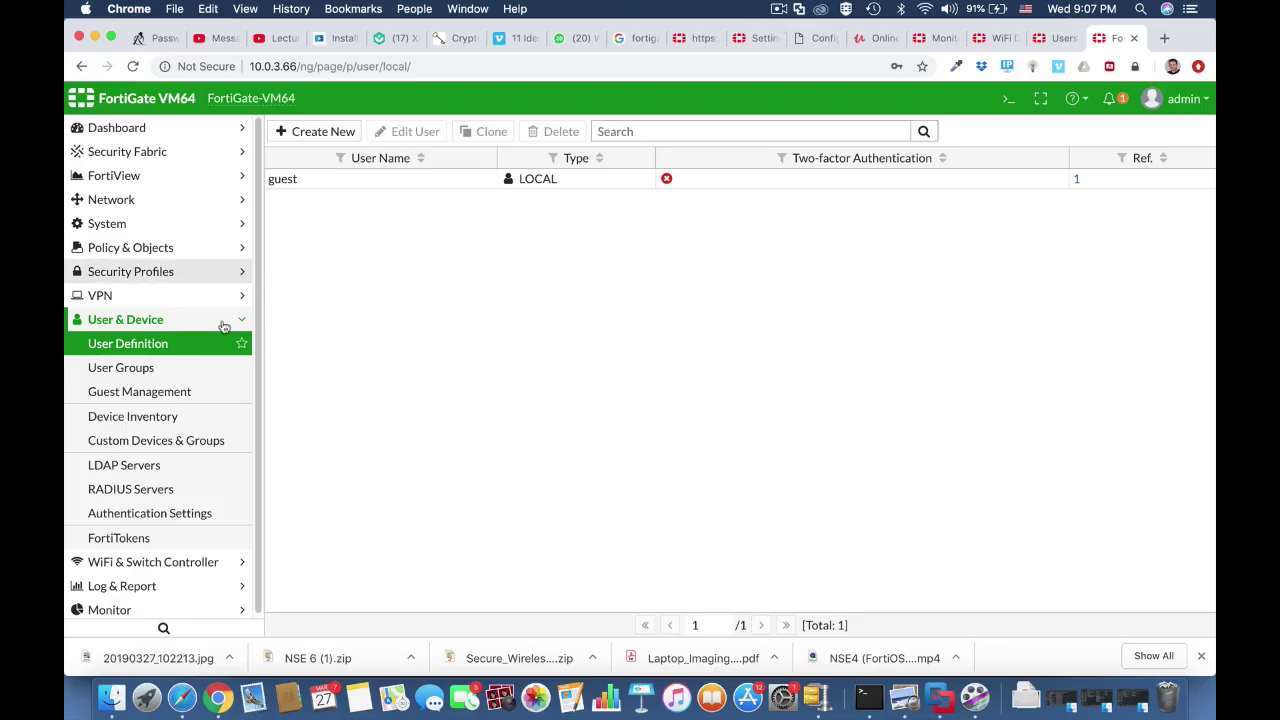
Browse the User & Device menu to User Groups and back to the local user list
left_click(210, 330)
left_click(210, 330)
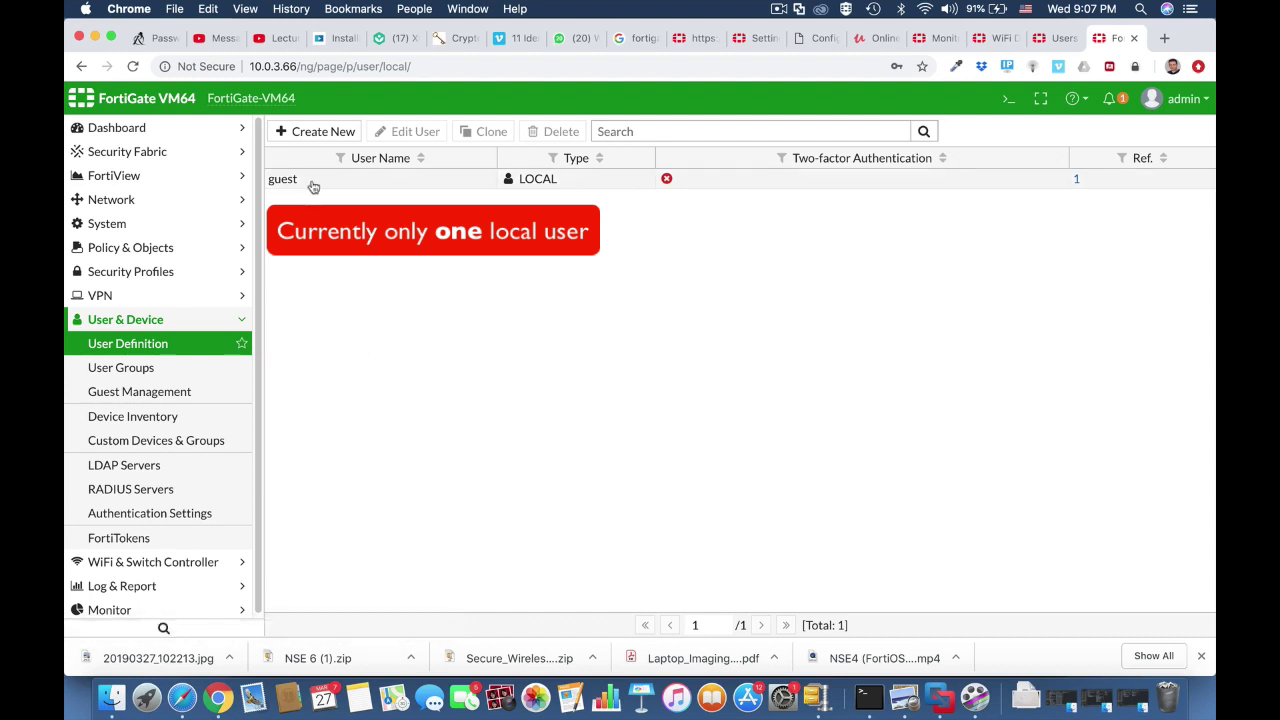
left_click(191, 367)
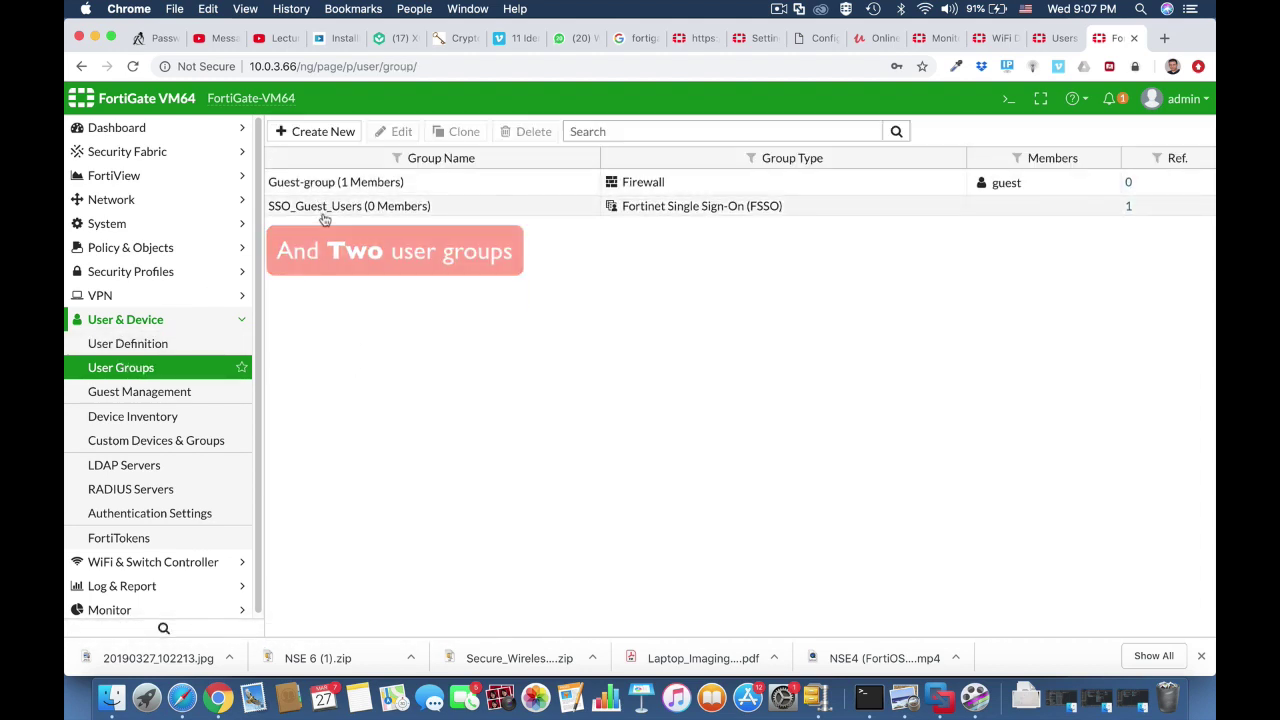
left_click(232, 344)
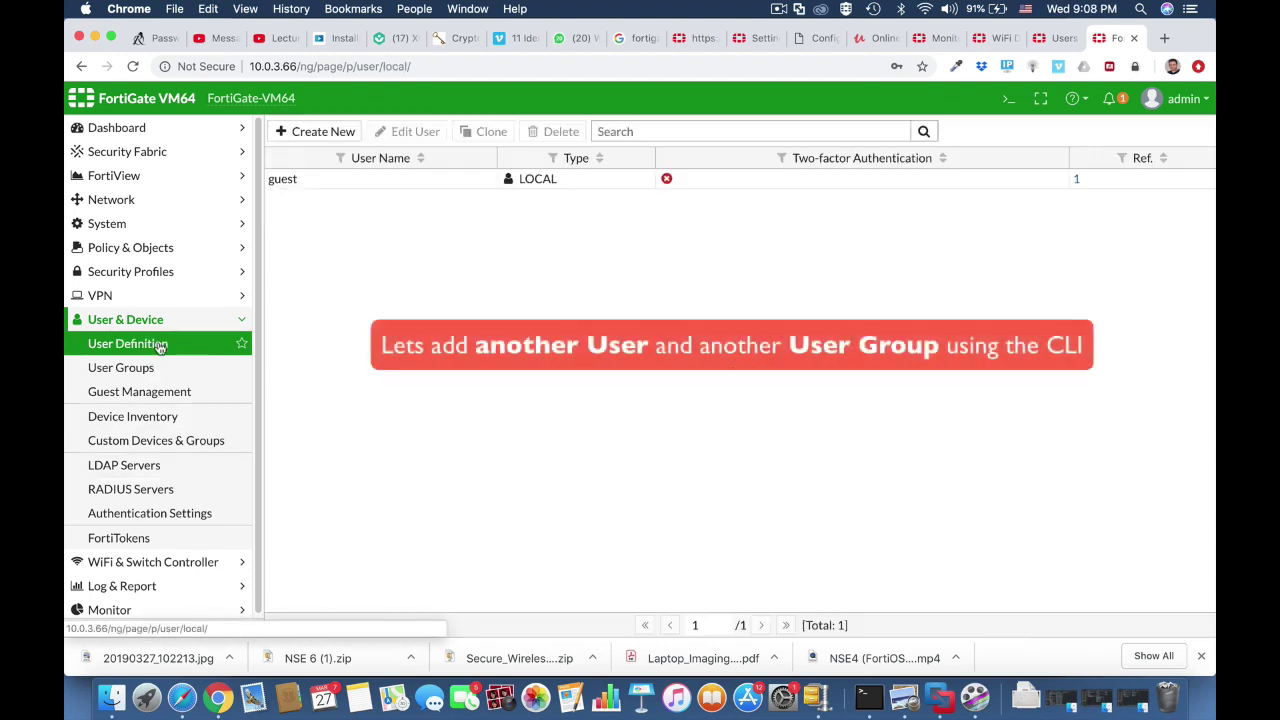
Create password-type local user testuser1 with a password via config user local, then close the console
left_click(1009, 98)
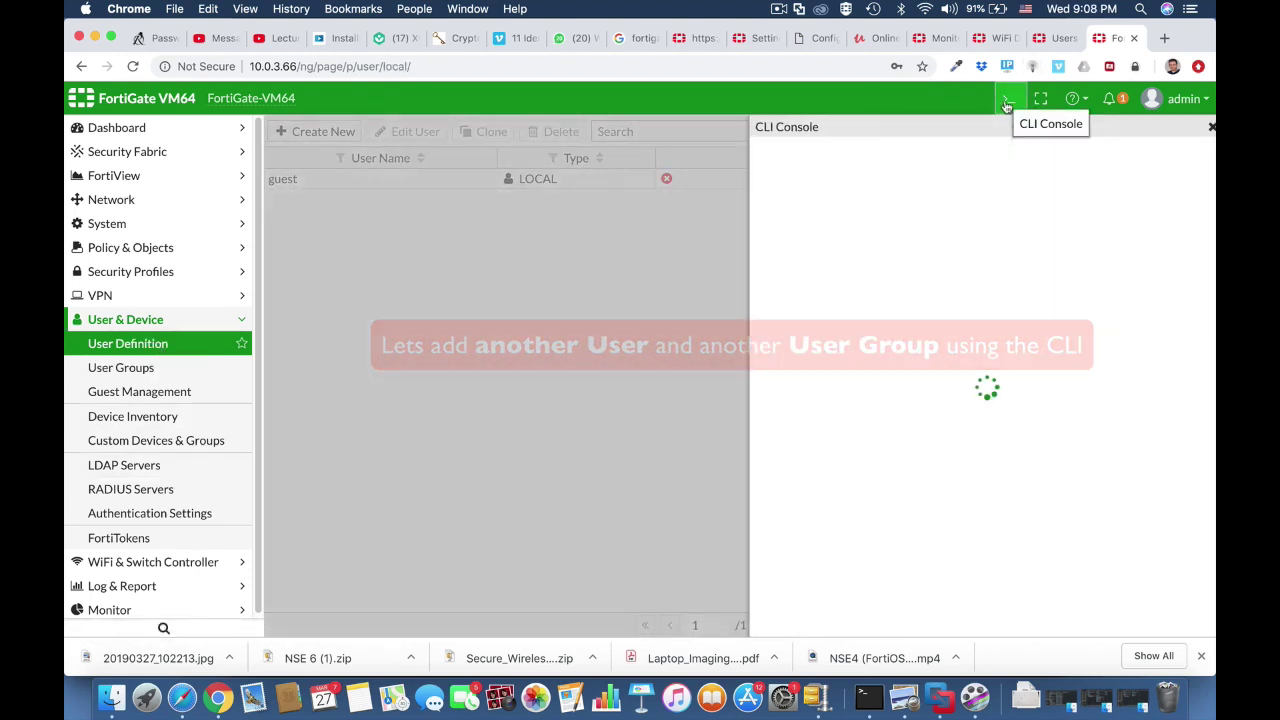
type("co")
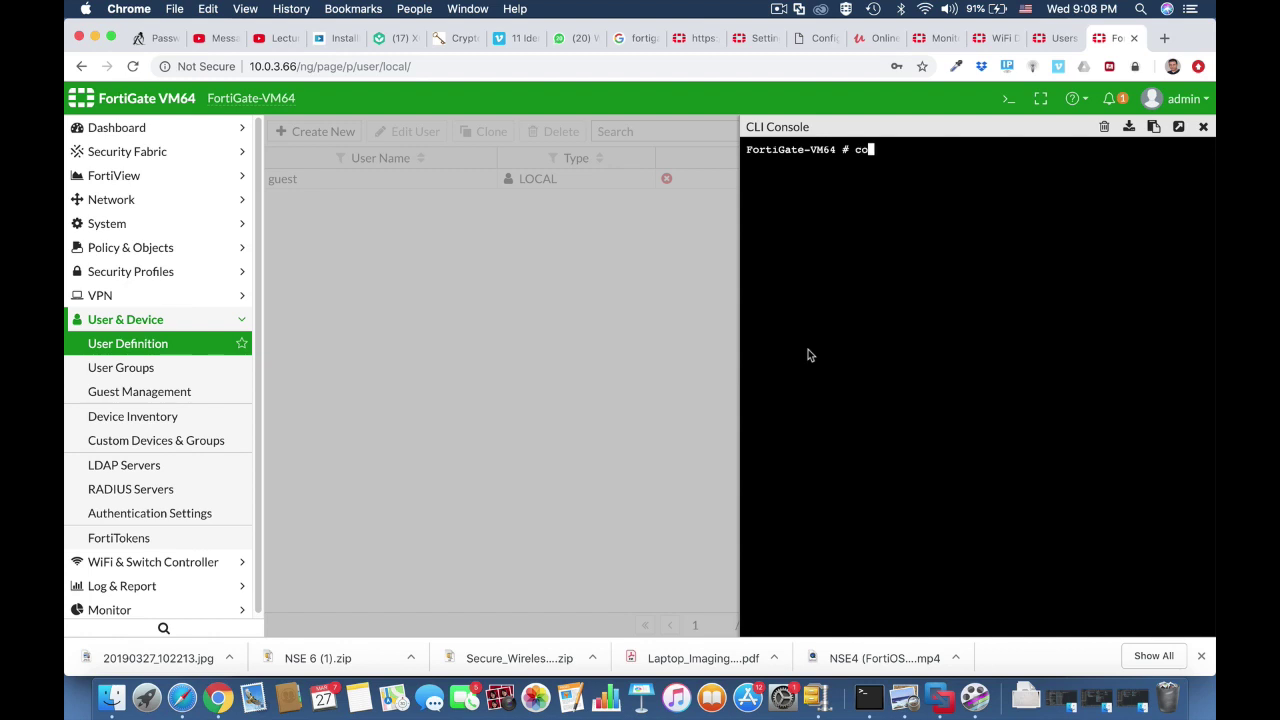
type("nfig user local")
key("Return")
type("edit testuser1")
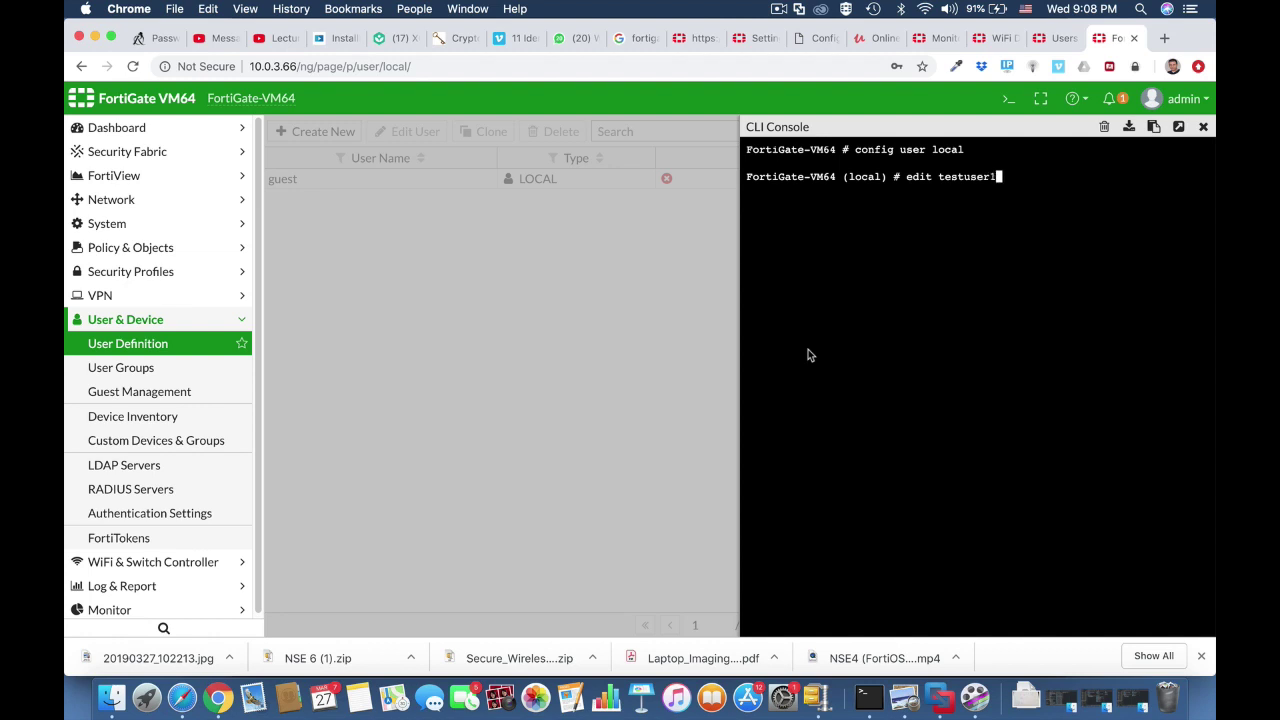
key("Return")
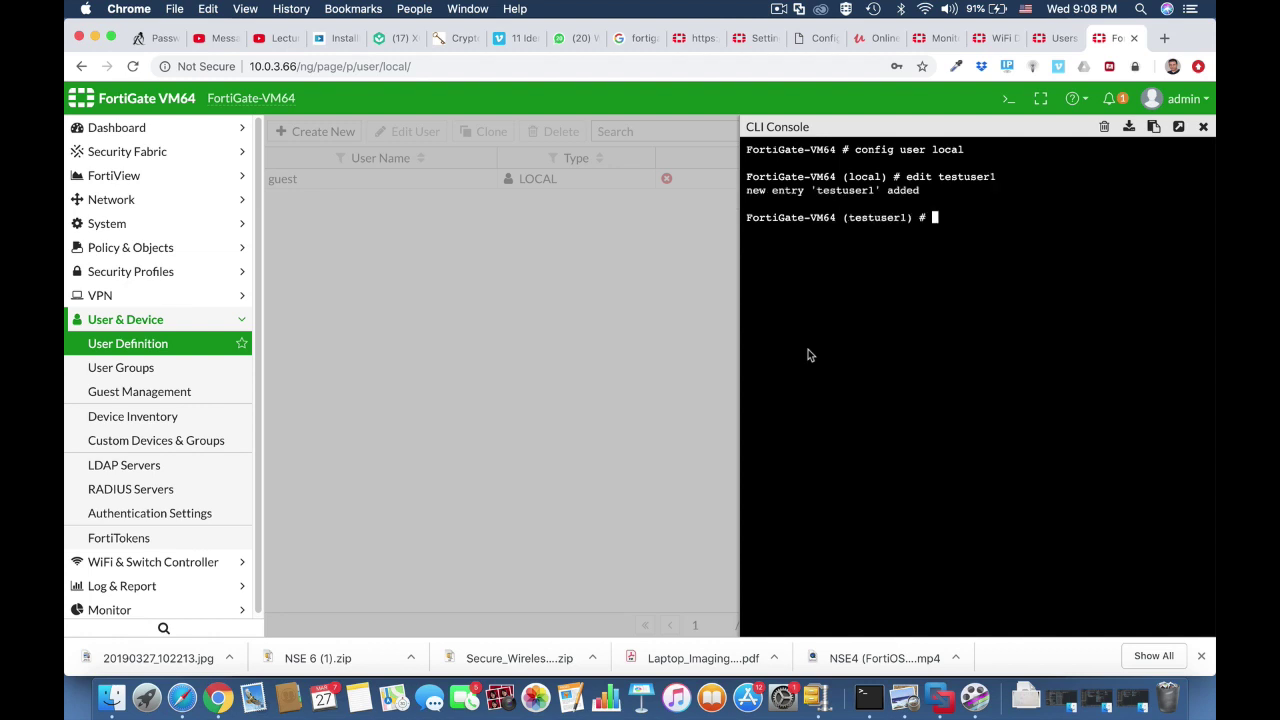
type("set type password")
key("Return")
type("set ")
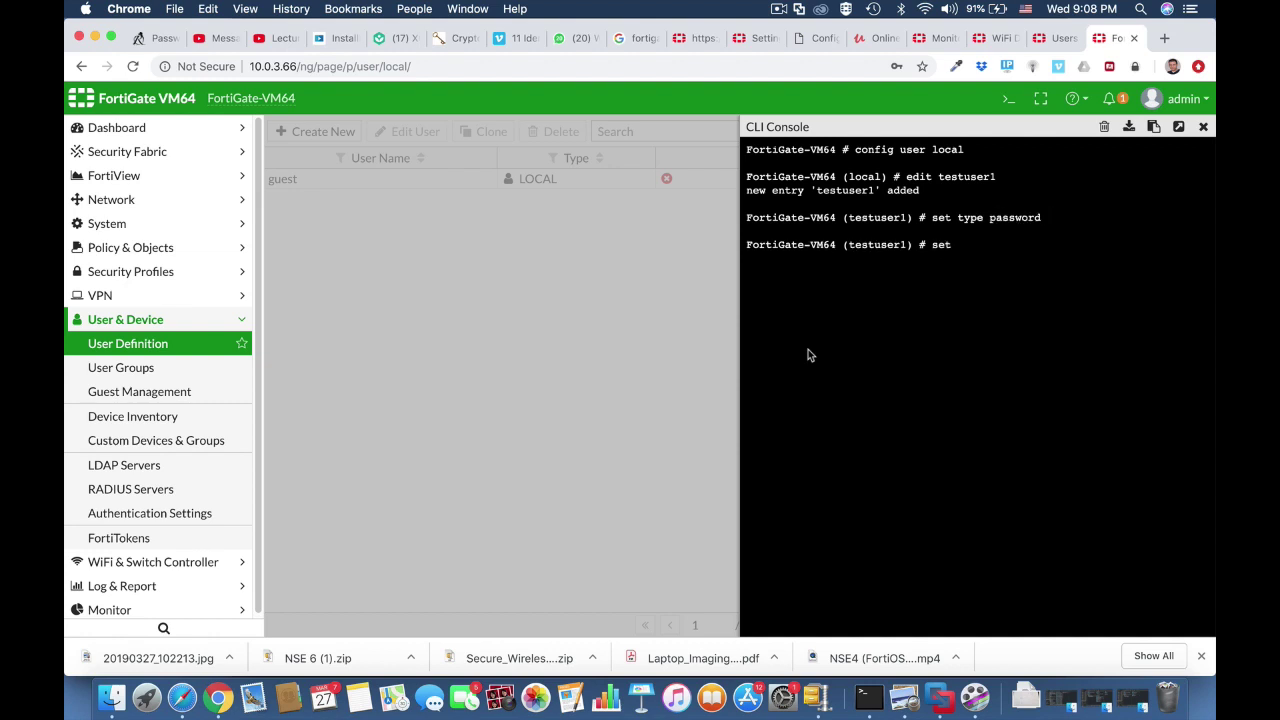
type("passwd \"")
type("12345678\"")
key("Return")
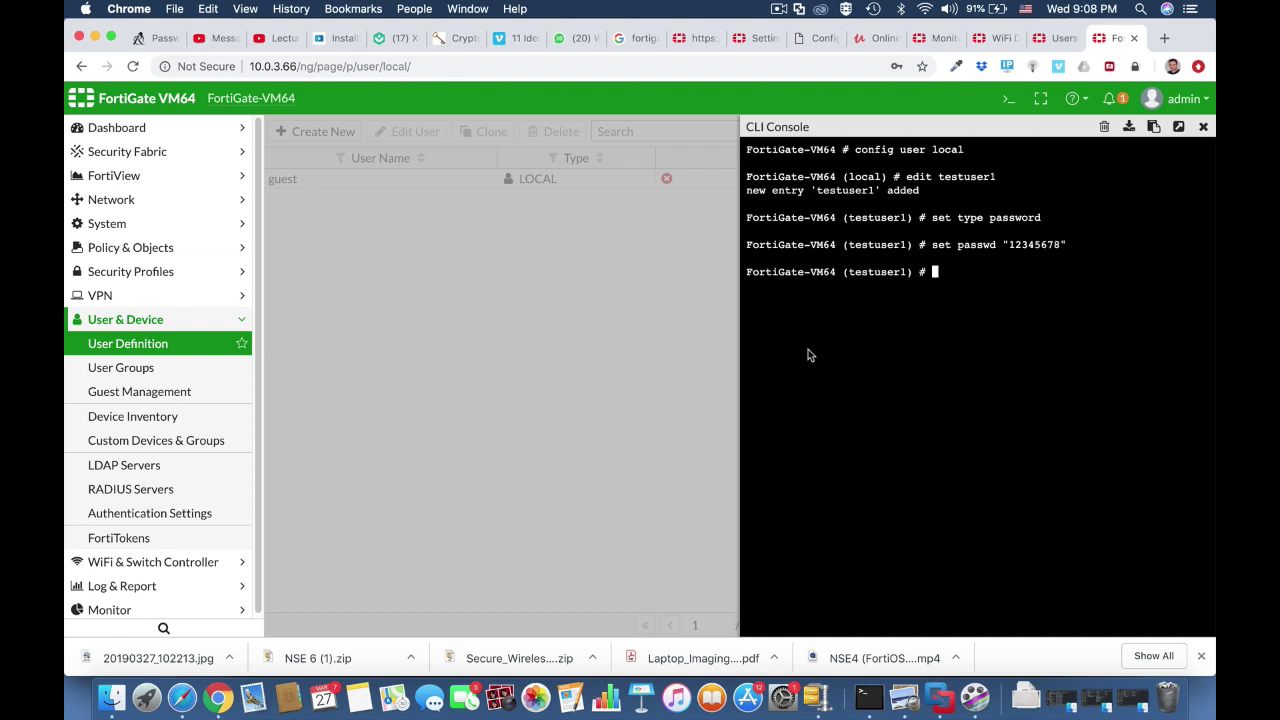
type("end")
key("Return")
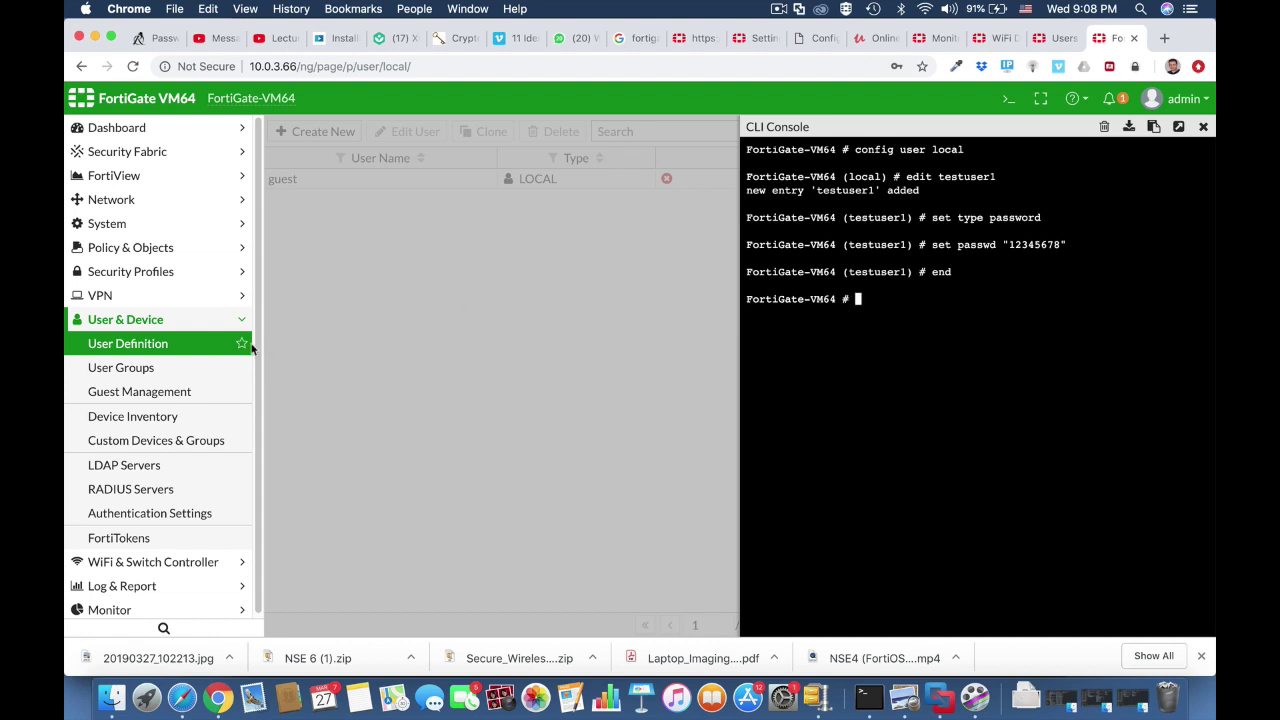
left_click(226, 342)
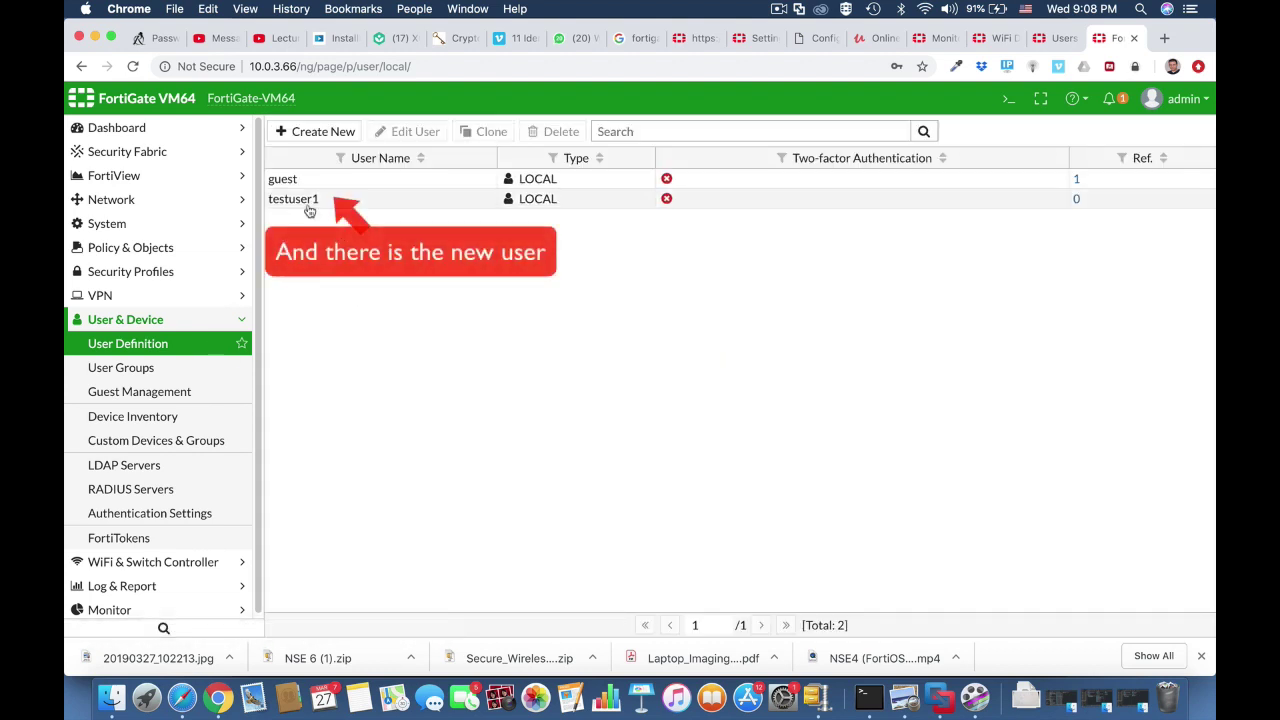
From the User Groups list, create group wifi-users with member testuser1 via config user group
left_click(190, 369)
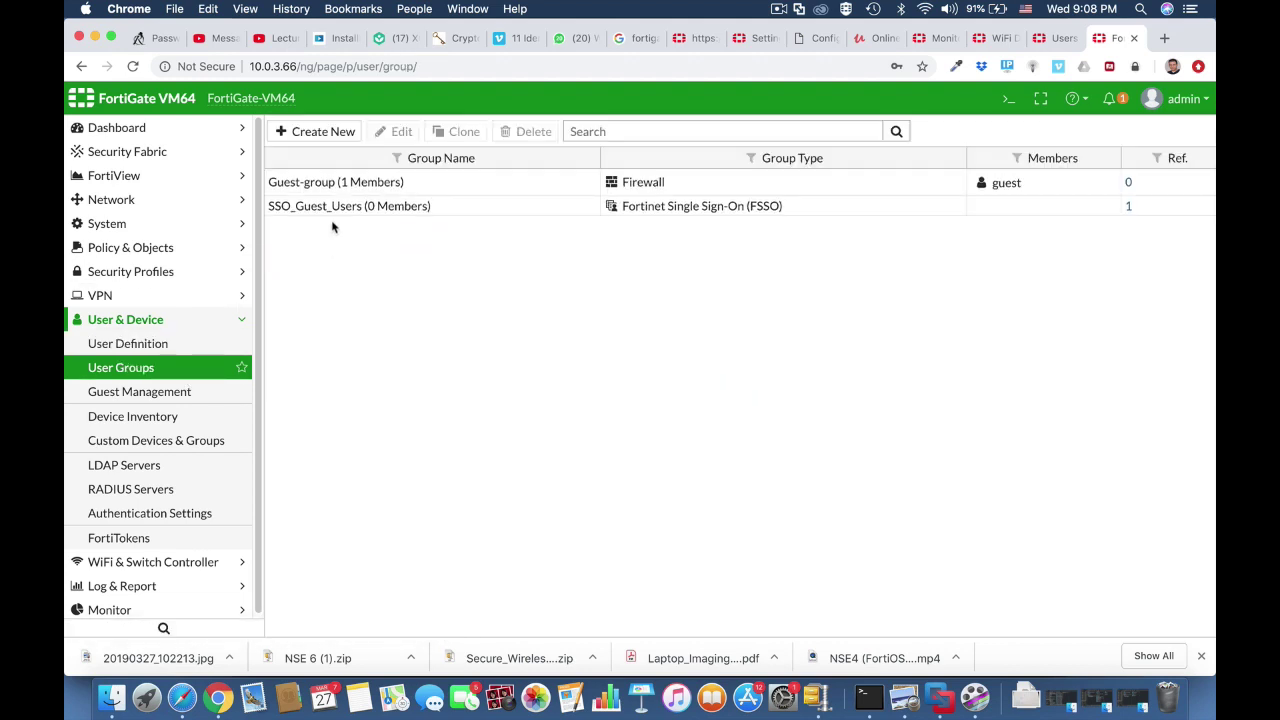
left_click(1010, 100)
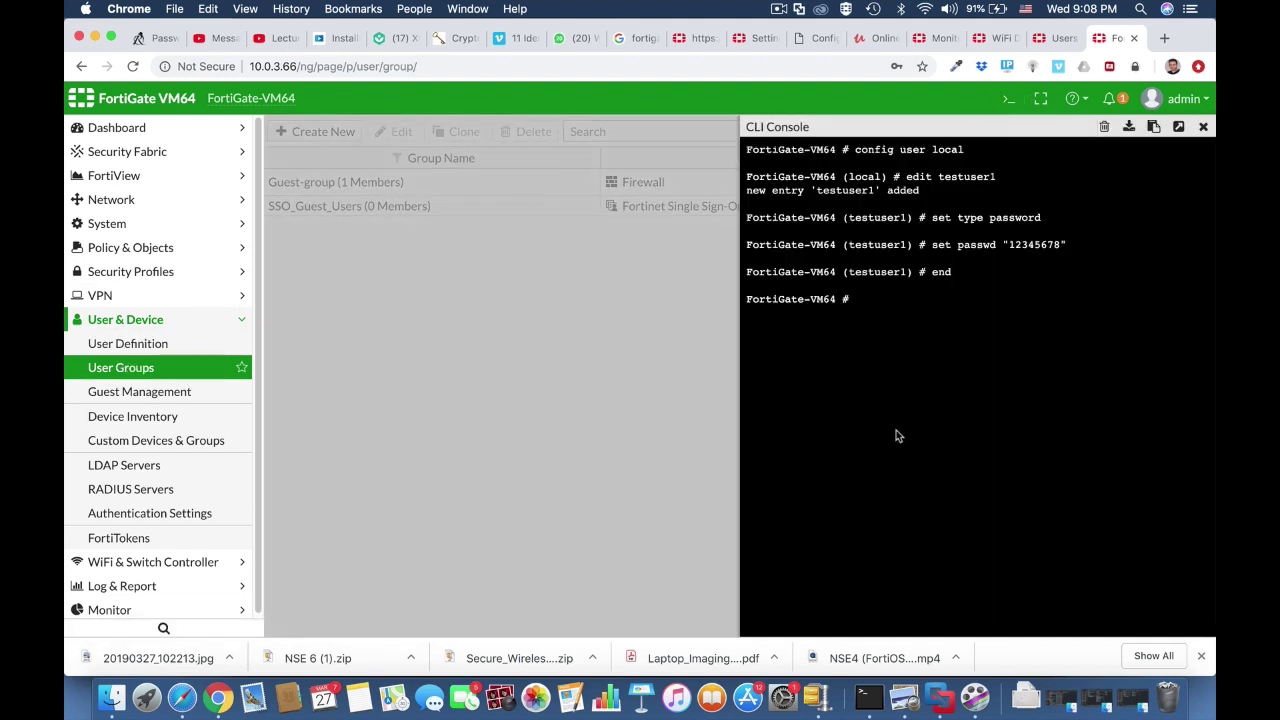
type("config us")
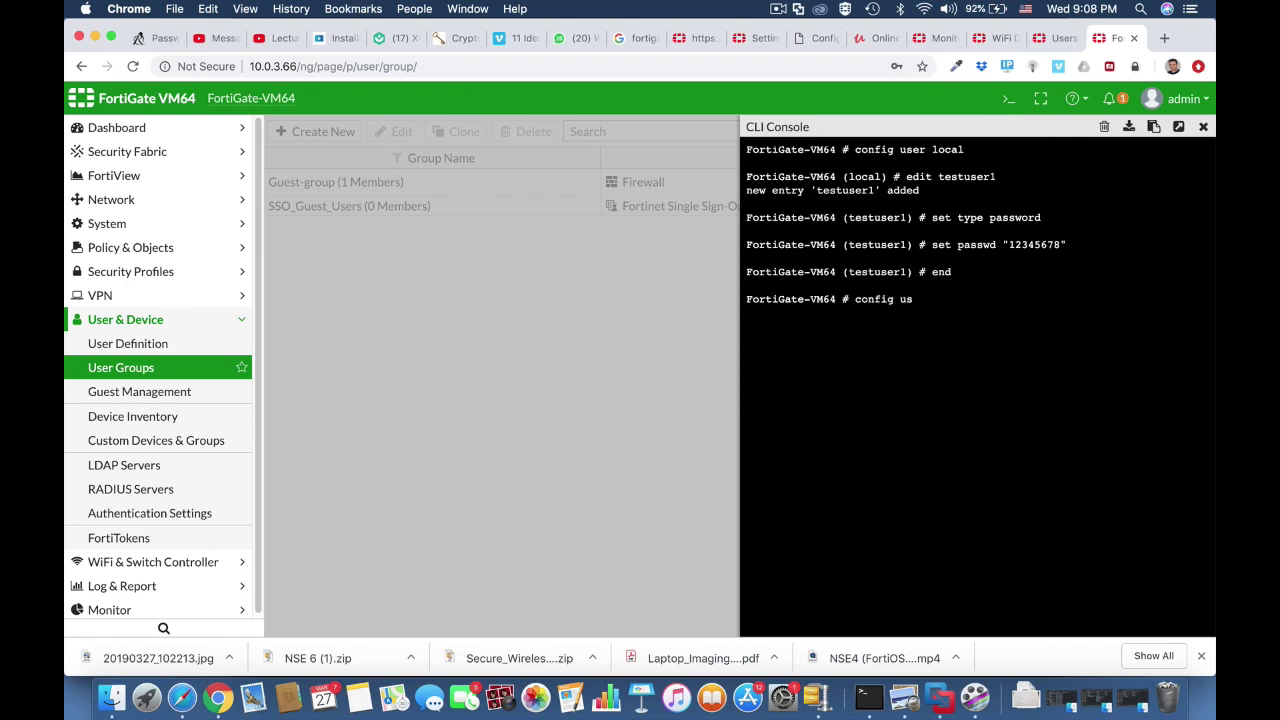
type("er group")
key("Return")
type("edit wifi-users")
key("Return")
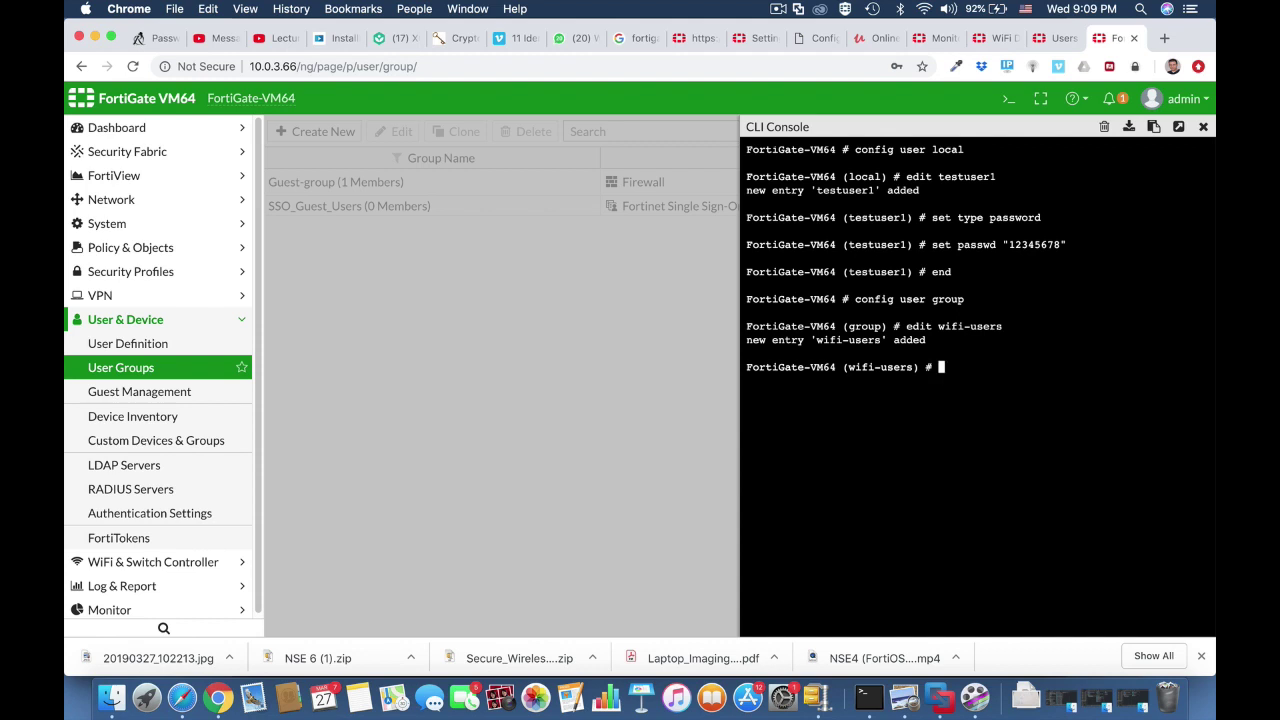
type("set member testuser1")
key("Return")
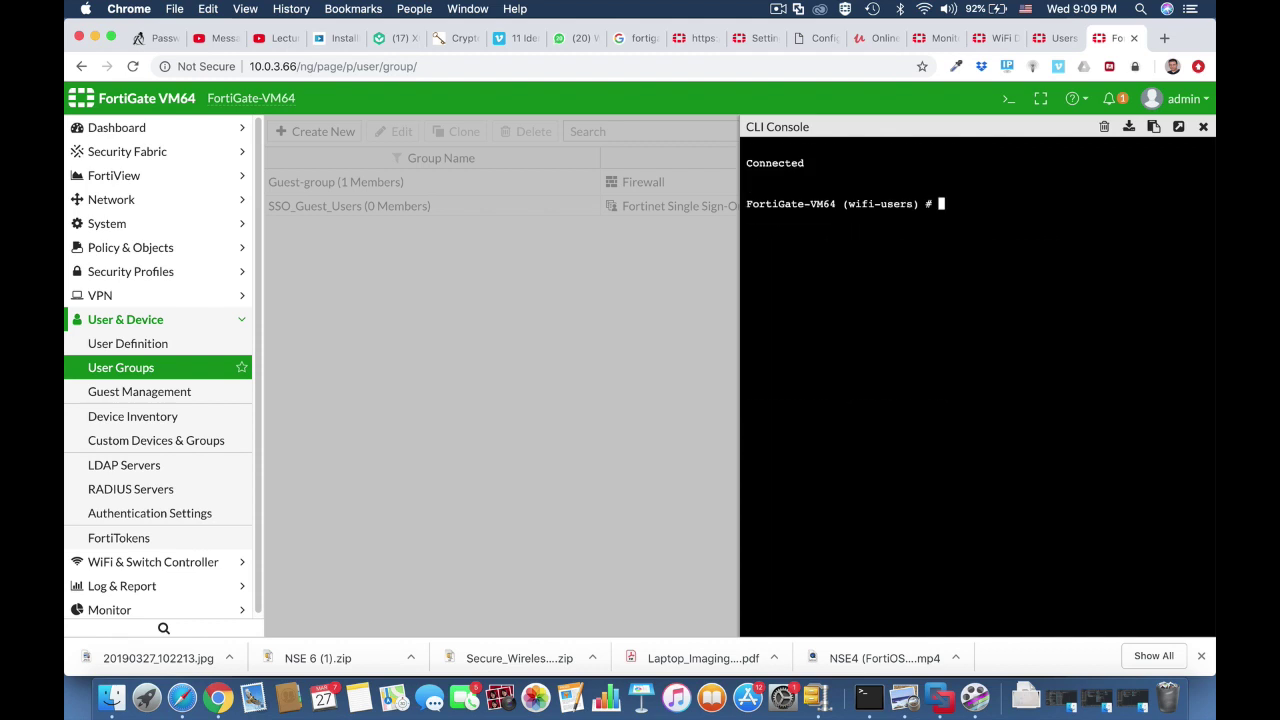
type("end")
key("Return")
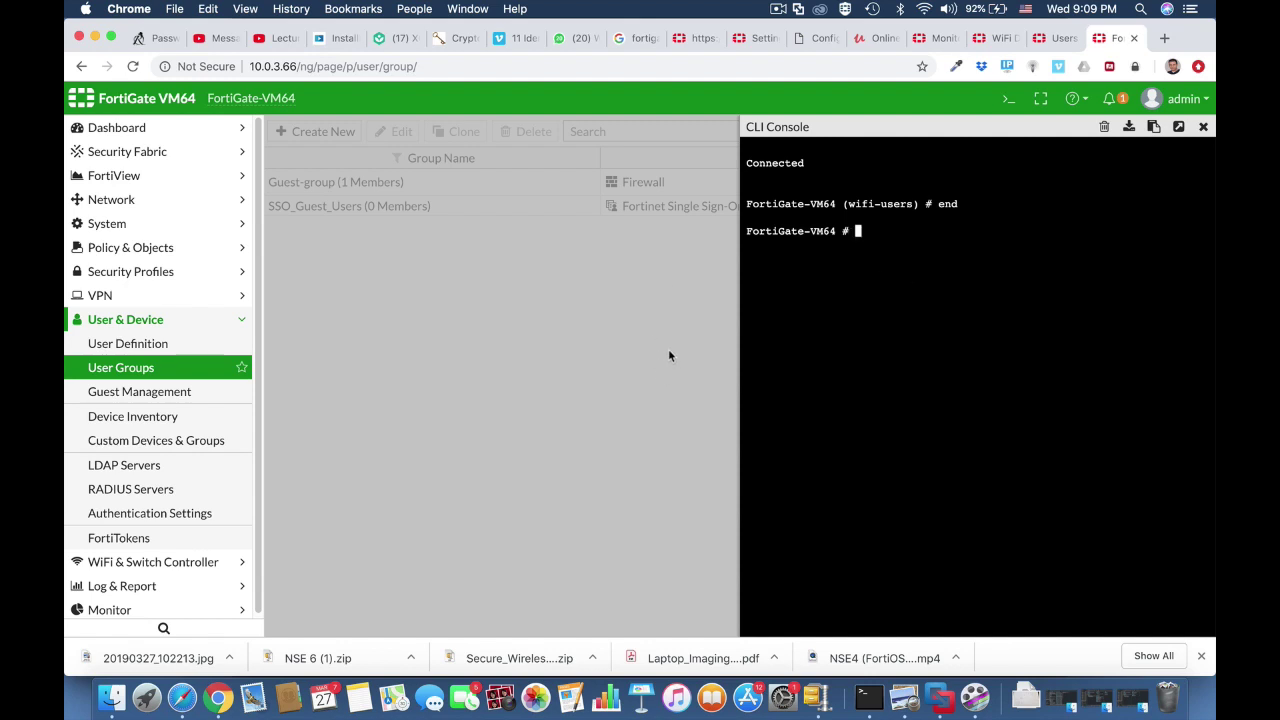
left_click(1203, 127)
Reload the groups list, open wifi-users to check testuser1 is its member, and confirm with OK
left_click(766, 67)
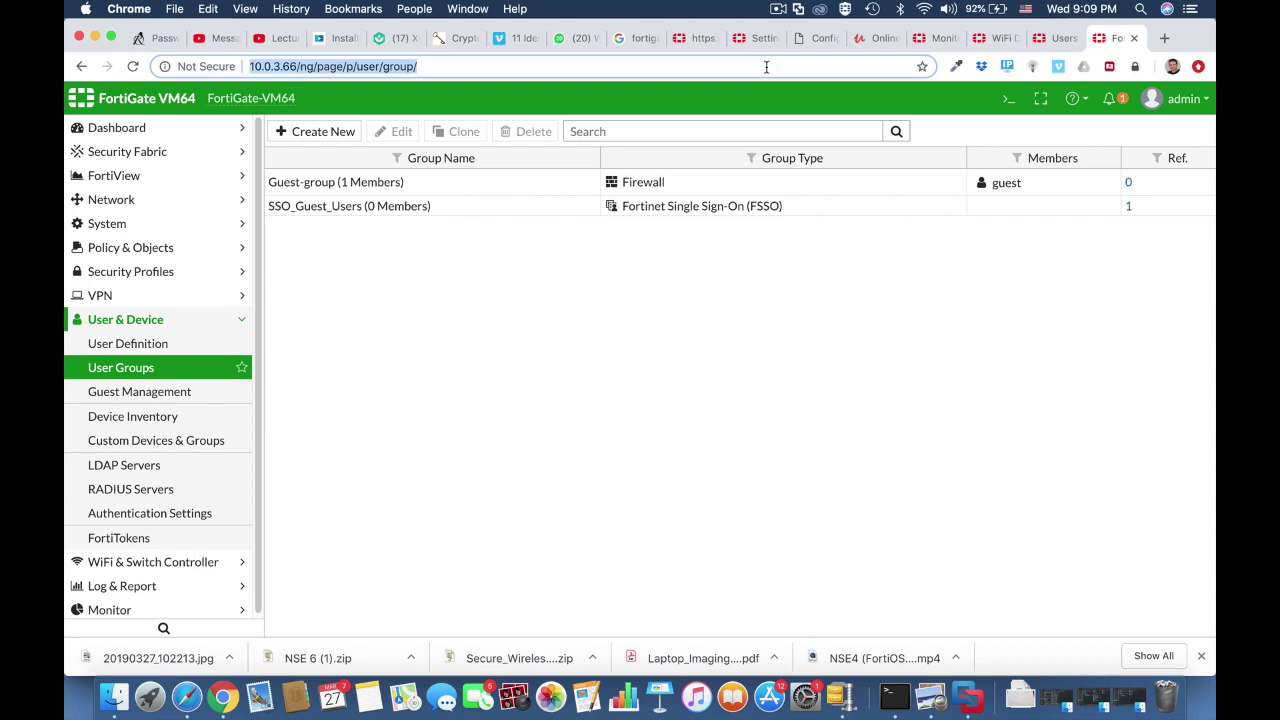
key("Return")
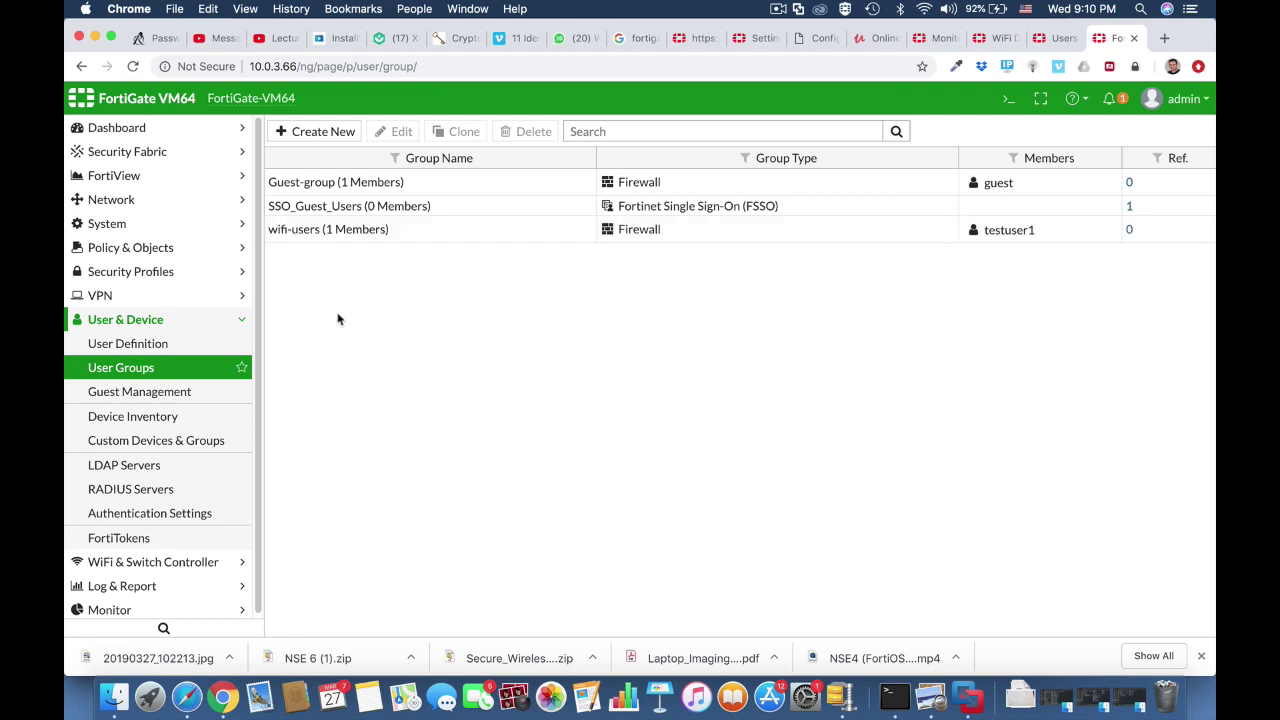
left_click(323, 238)
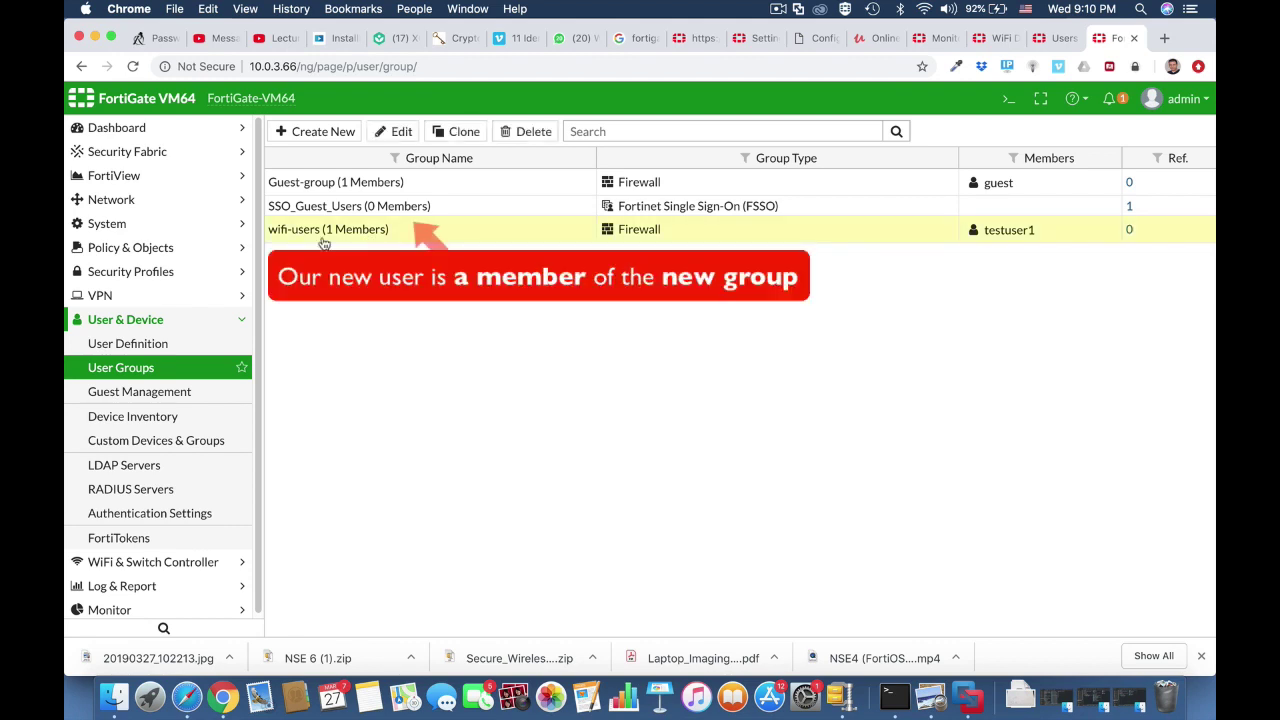
left_click(393, 131)
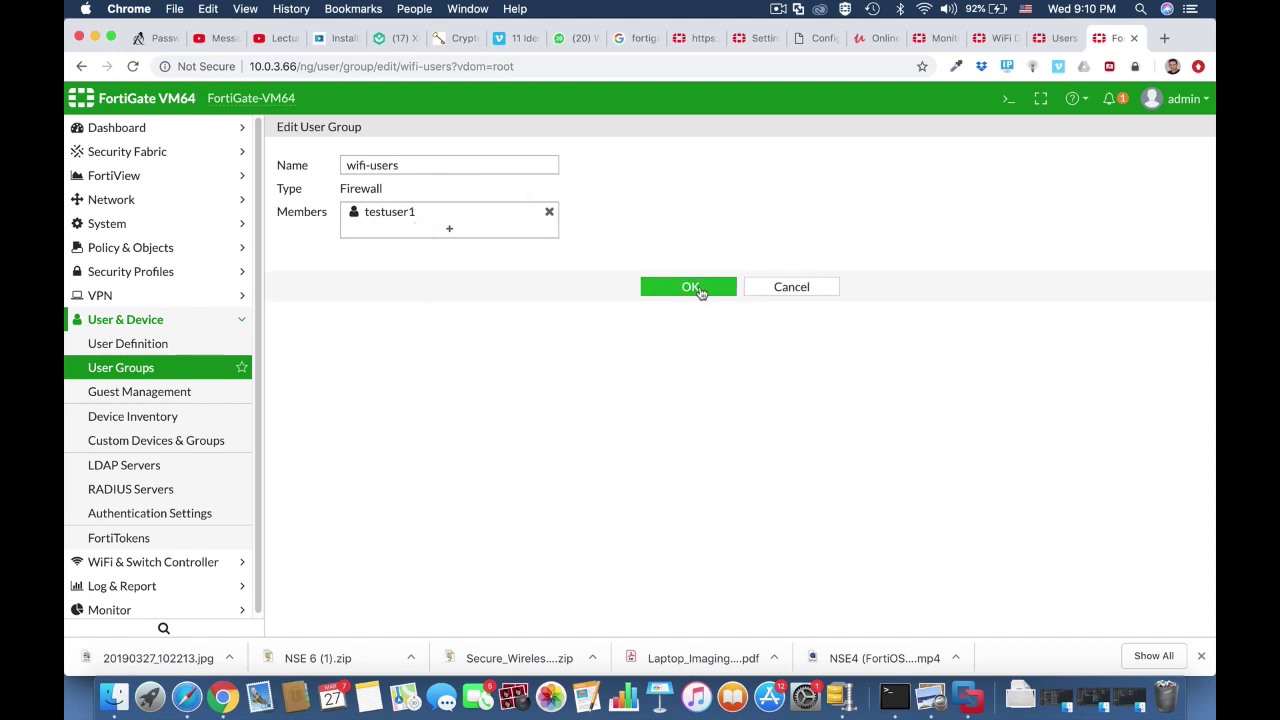
left_click(697, 289)
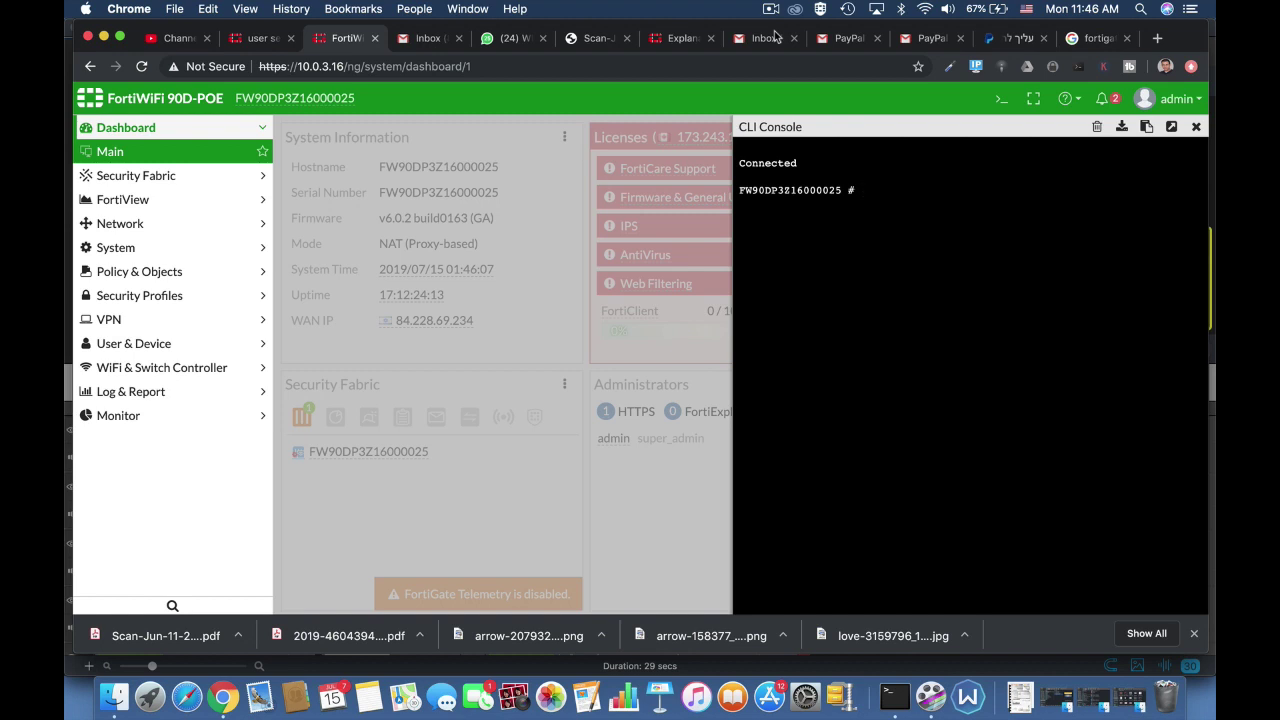
Enter config user setting and set auth-timeout to 30
type("config user se")
key("Tab")
key("Tab")
key("Return")
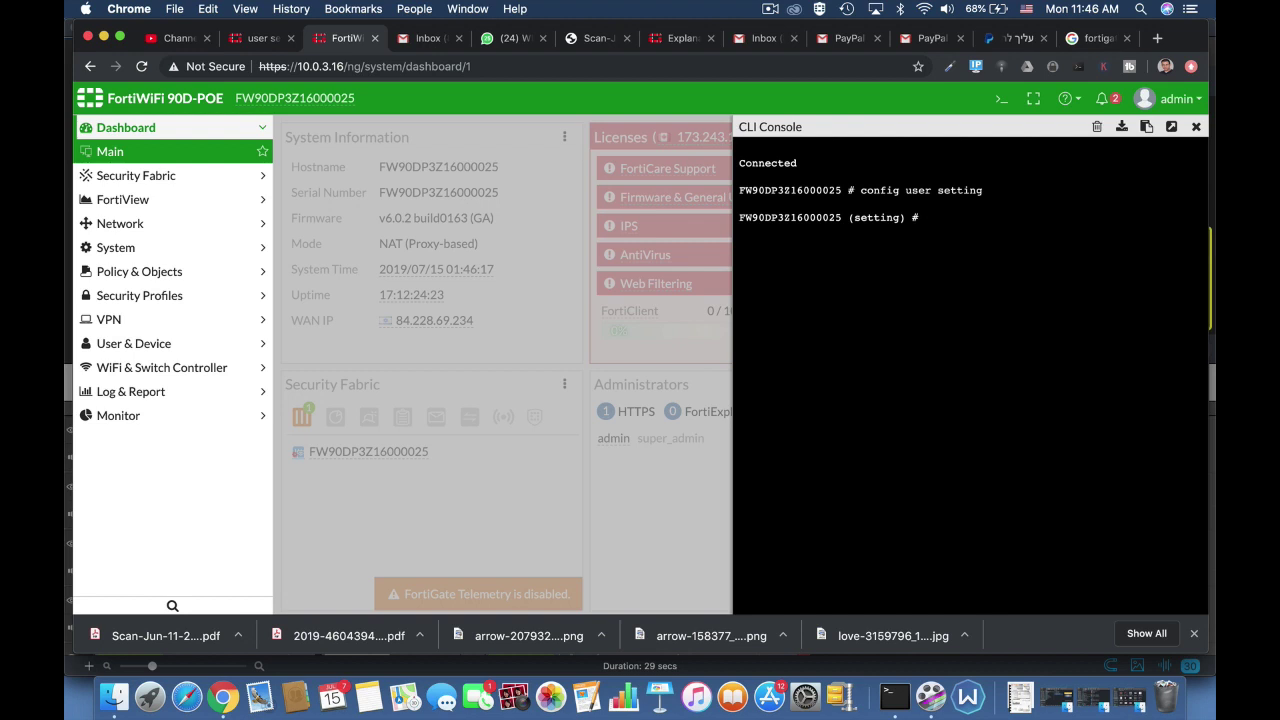
type("set a")
key("Tab")
key("Tab")
key("Tab")
key("Tab")
key("Tab")
key("Tab")
key("Tab")
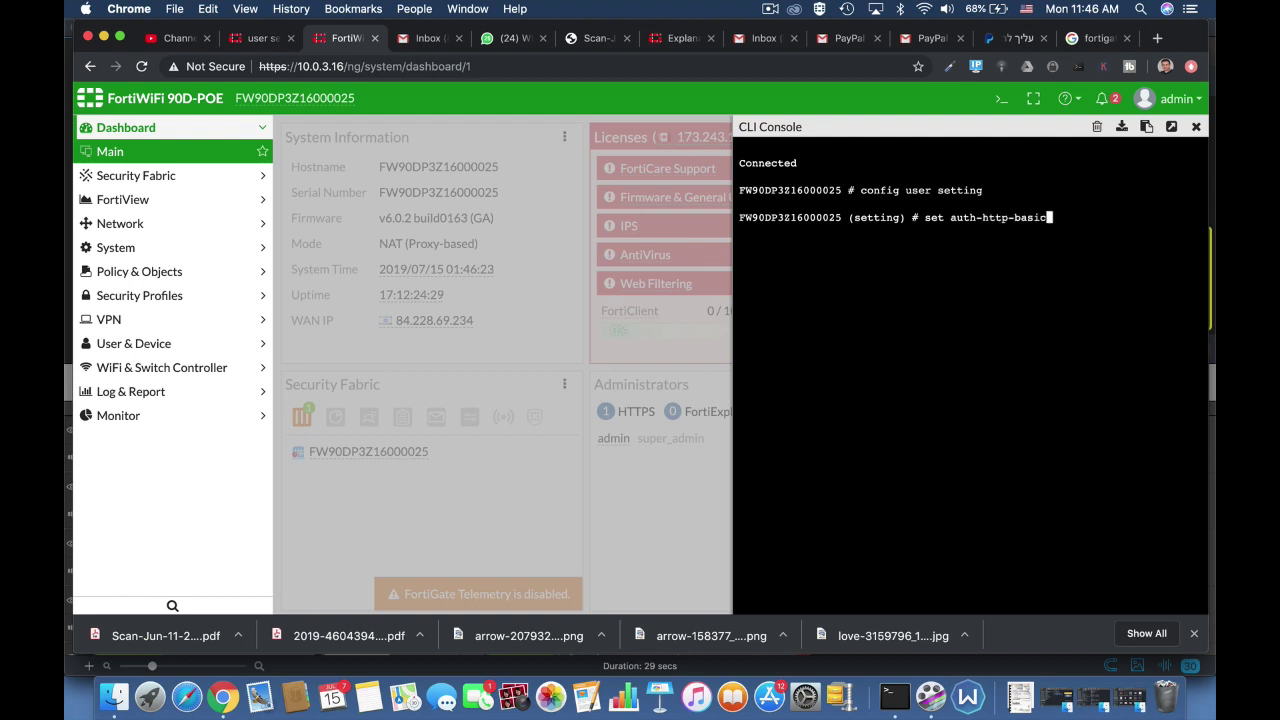
key("Tab")
type("30")
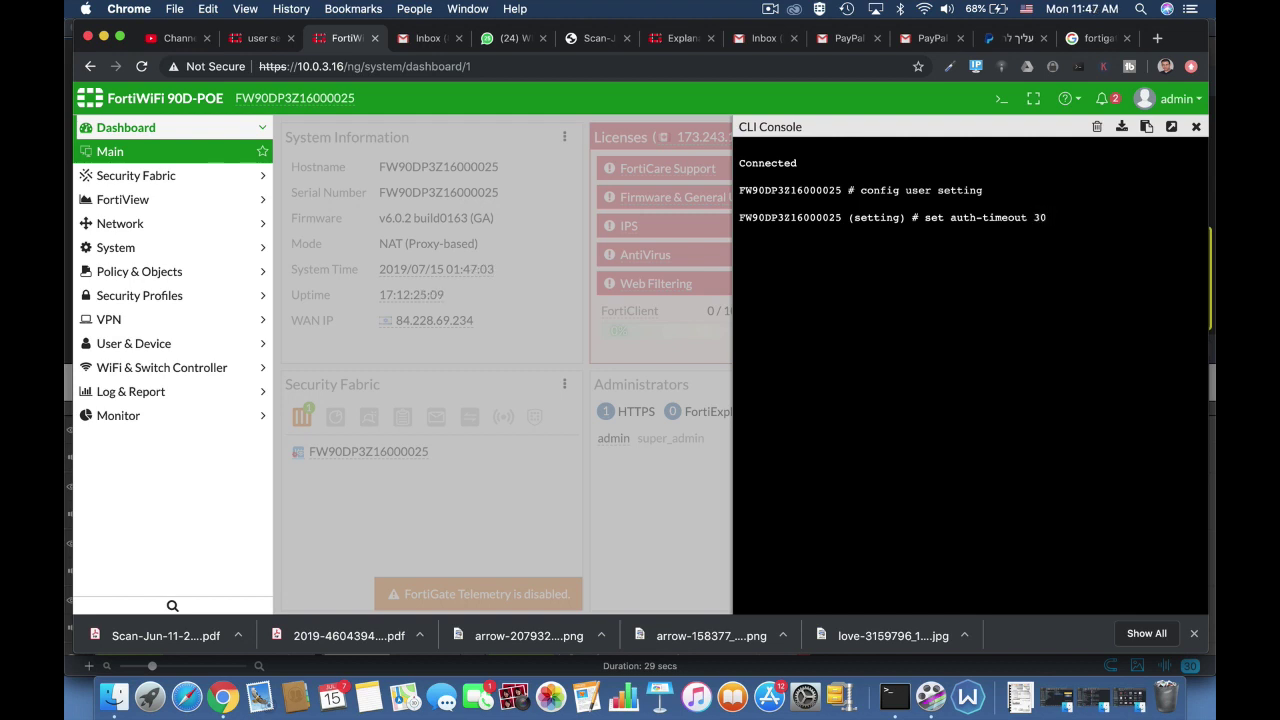
key("Return")
key("Return")
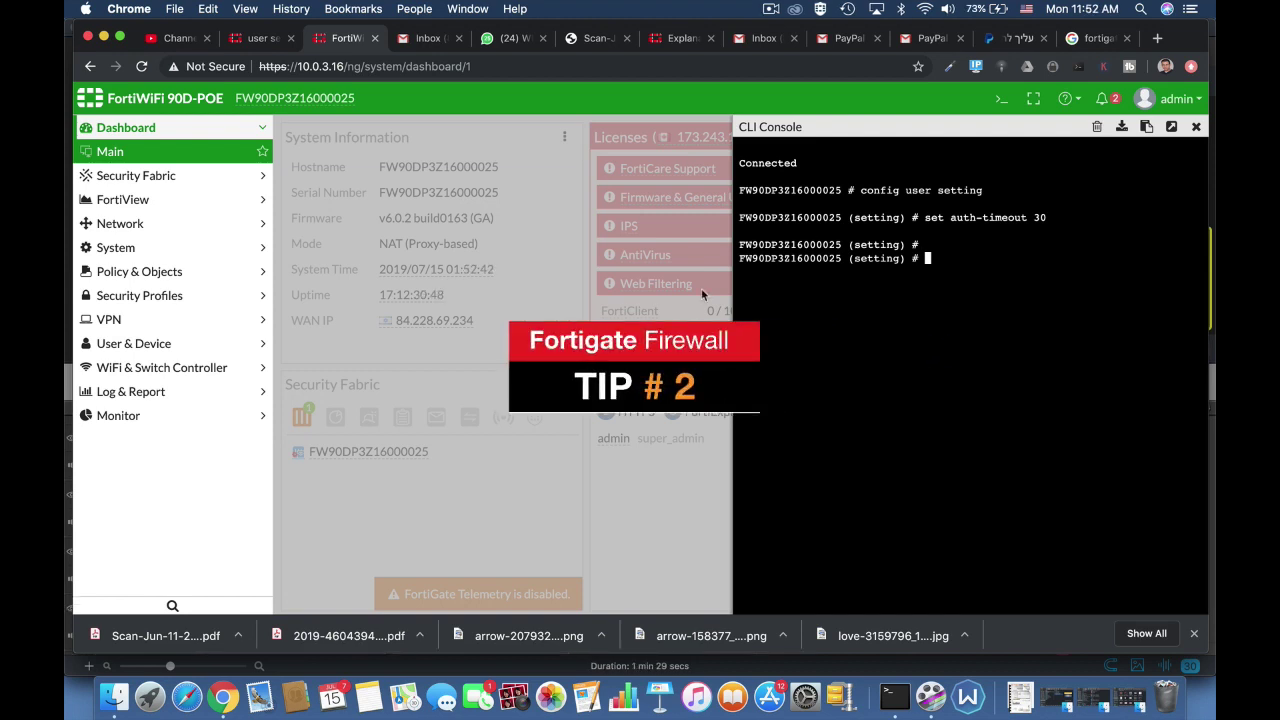
type("set auth-type")
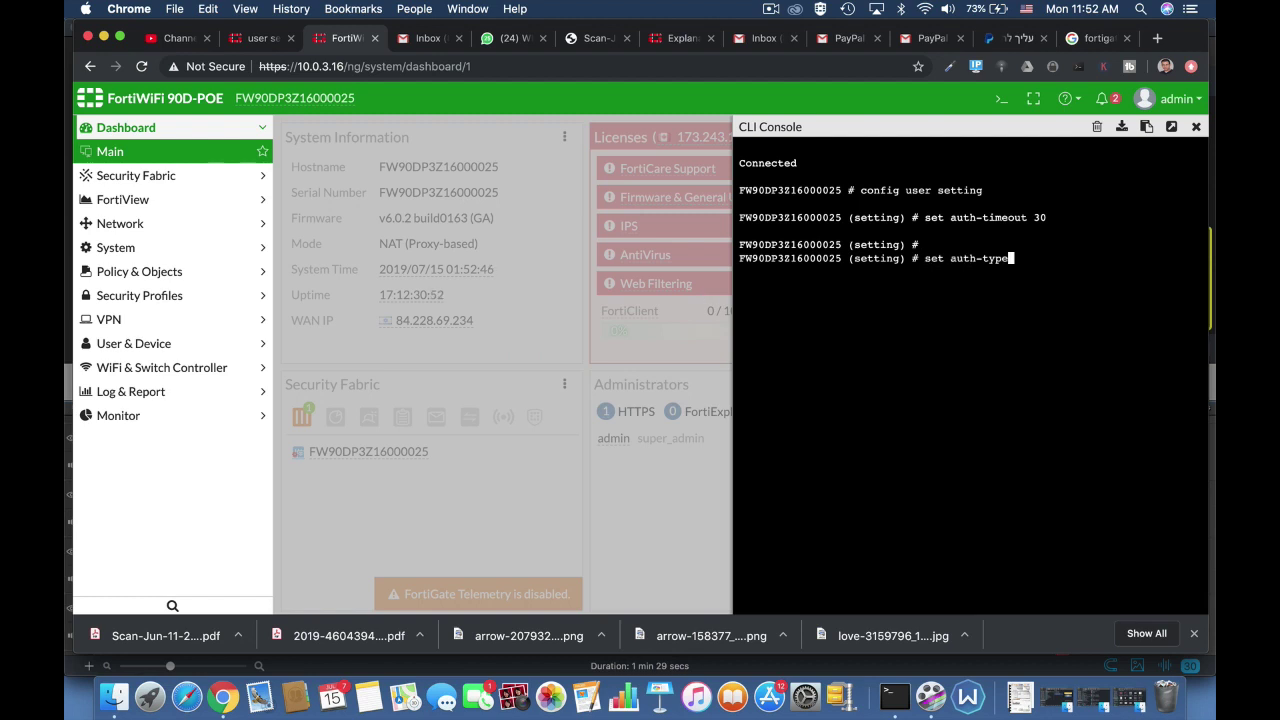
key("Tab")
key("Tab")
key("Tab")
key("Tab")
key("Tab")
key("Tab")
key("Tab")
key("Tab")
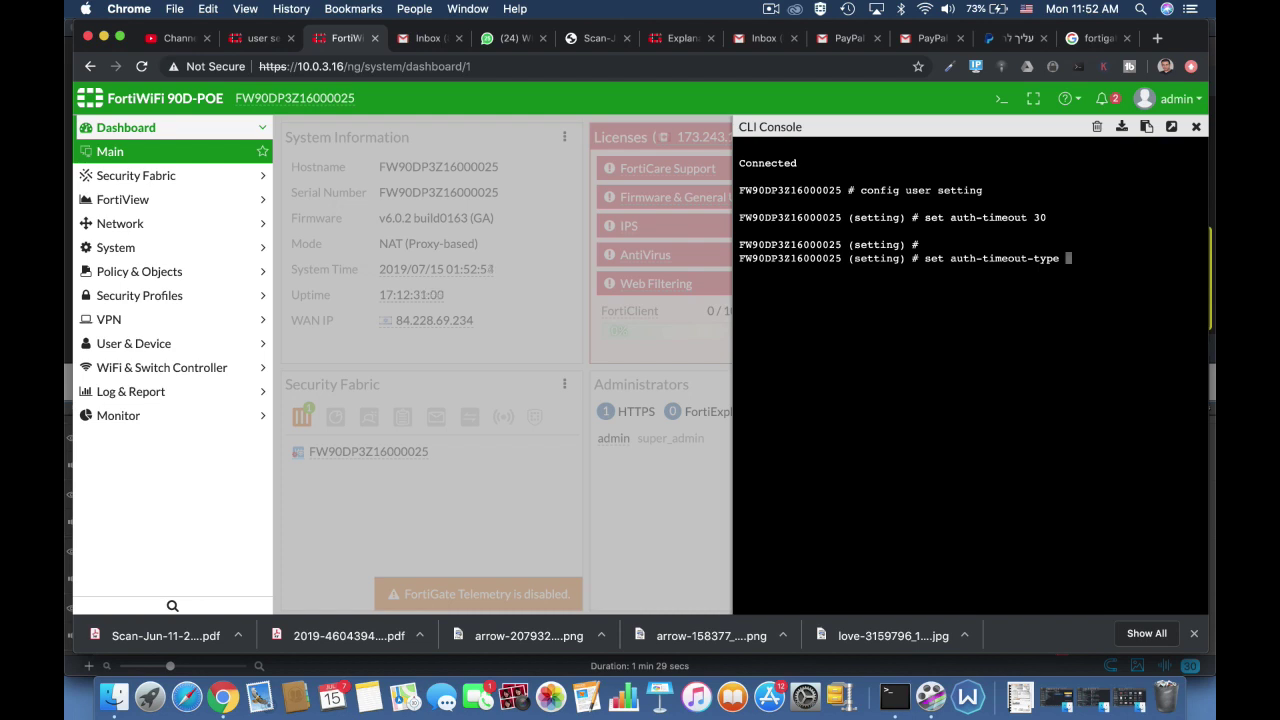
type("idle-timeout")
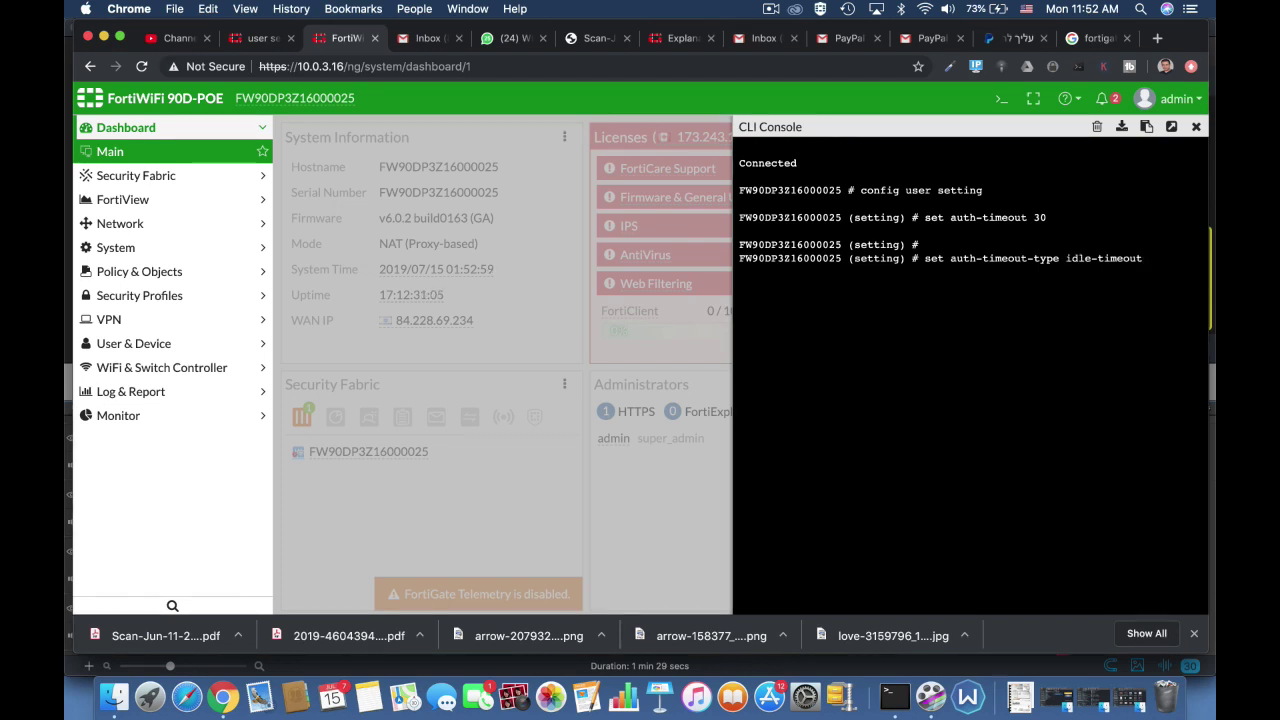
key("Tab")
key("Tab")
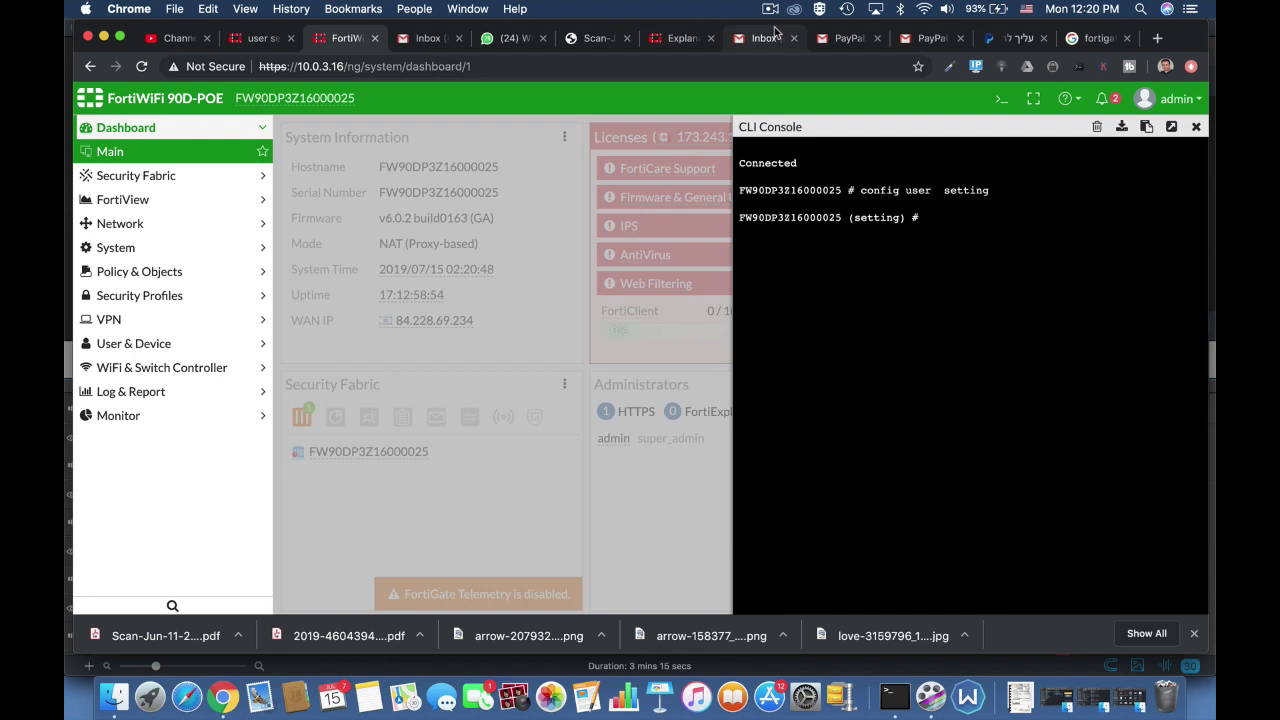
Use Tab completion in the console to bring up the set auth-invalid-max command
type("set")
type(" auth-type")
key("BackSpace")
key("BackSpace")
key("BackSpace")
key("BackSpace")
type("secure-http")
key("Tab")
key("Tab")
key("Tab")
key("Tab")
key("Tab")
key("Tab")
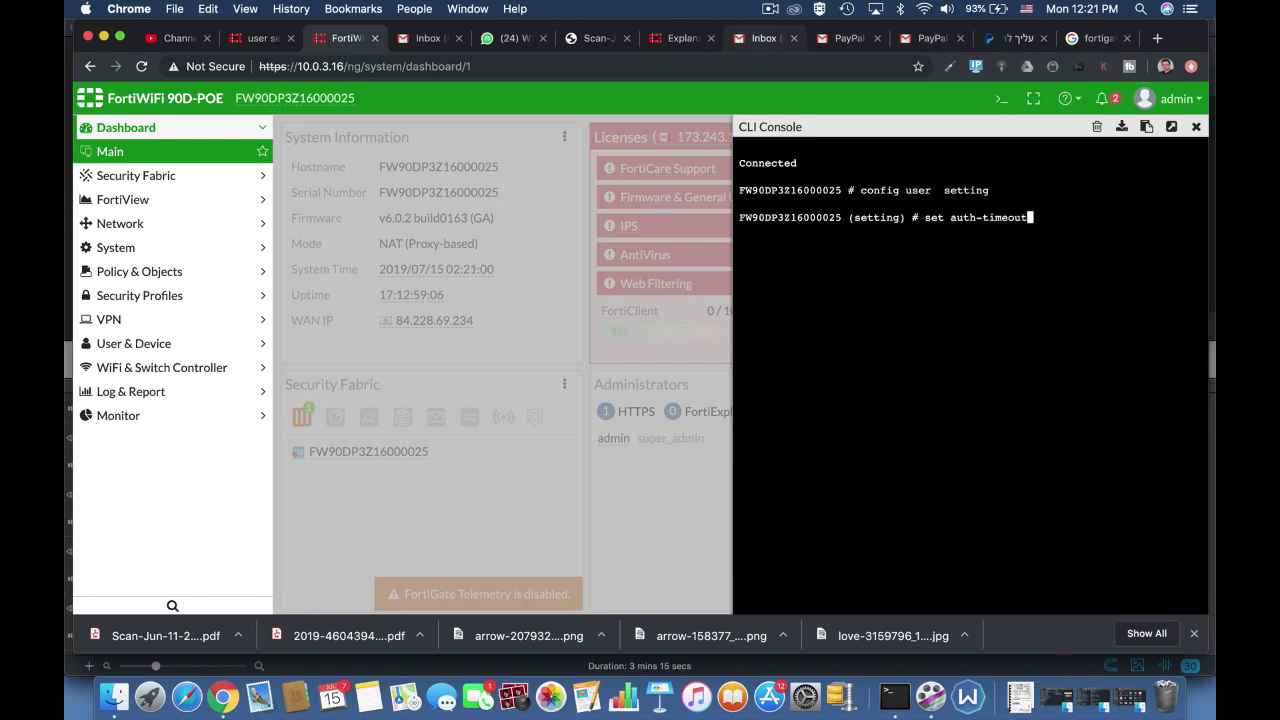
key("Tab")
key("Tab")
key("Tab")
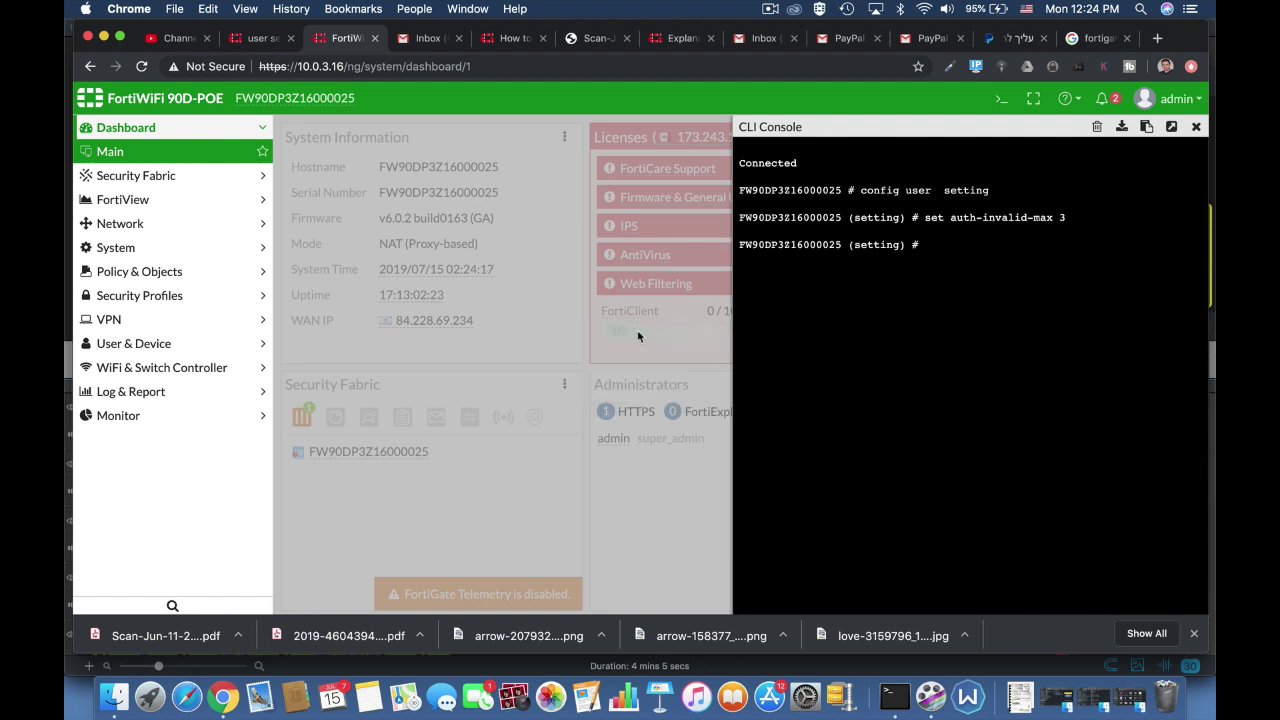
Set auth-invalid-max to 3 and auth-portal-timeout to 30 in user settings
type("set")
key("Tab")
key("Tab")
key("Tab")
key("Tab")
key("Tab")
key("Tab")
key("Tab")
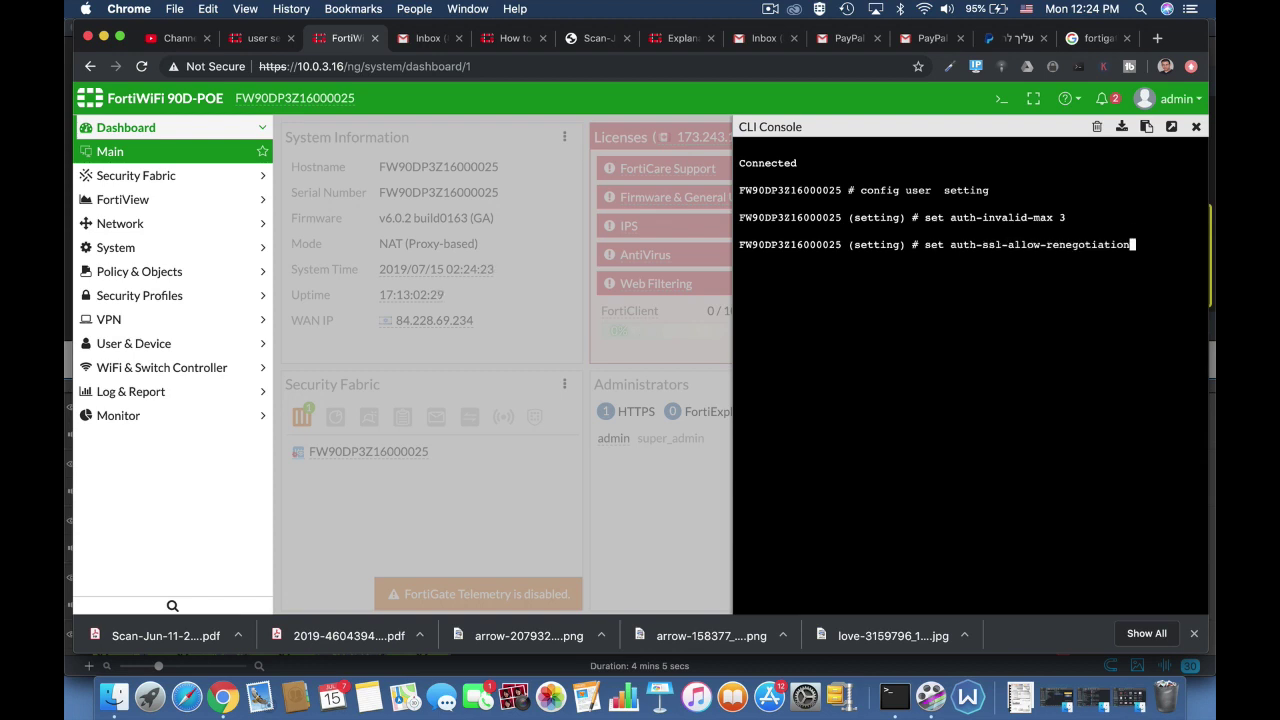
key("Tab")
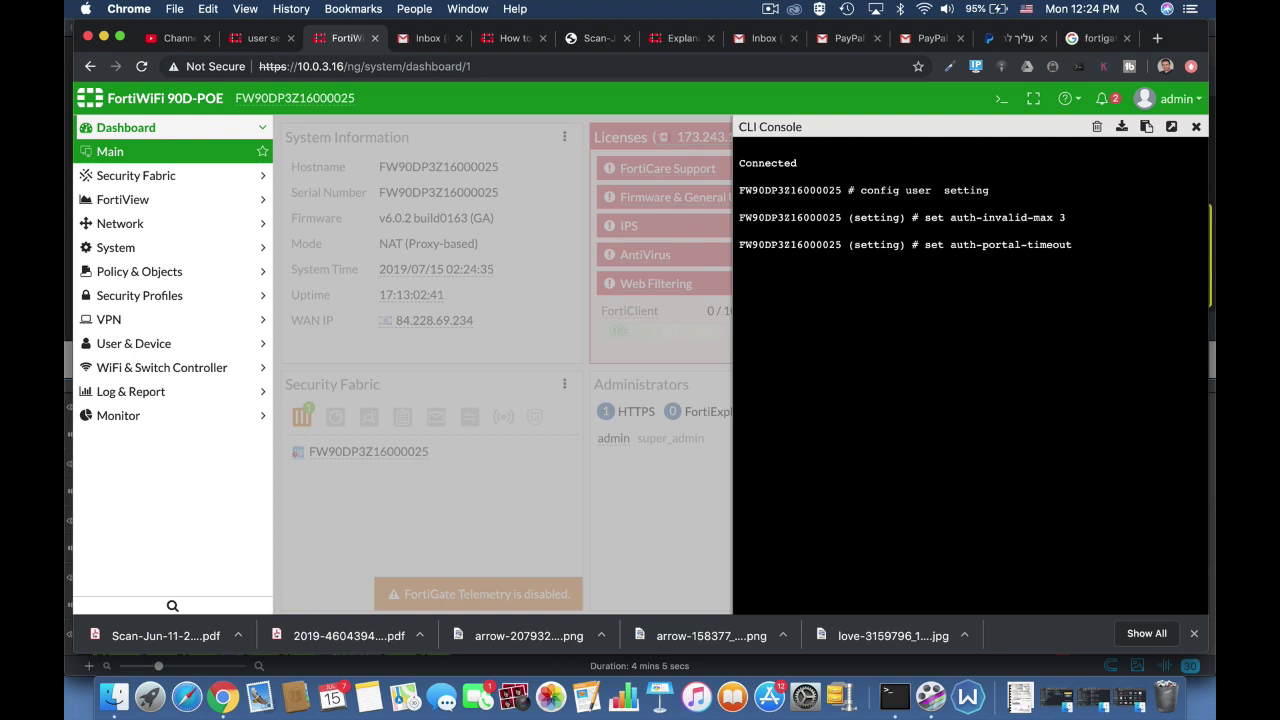
type("1")
key("BackSpace")
type("30")
key("Return")
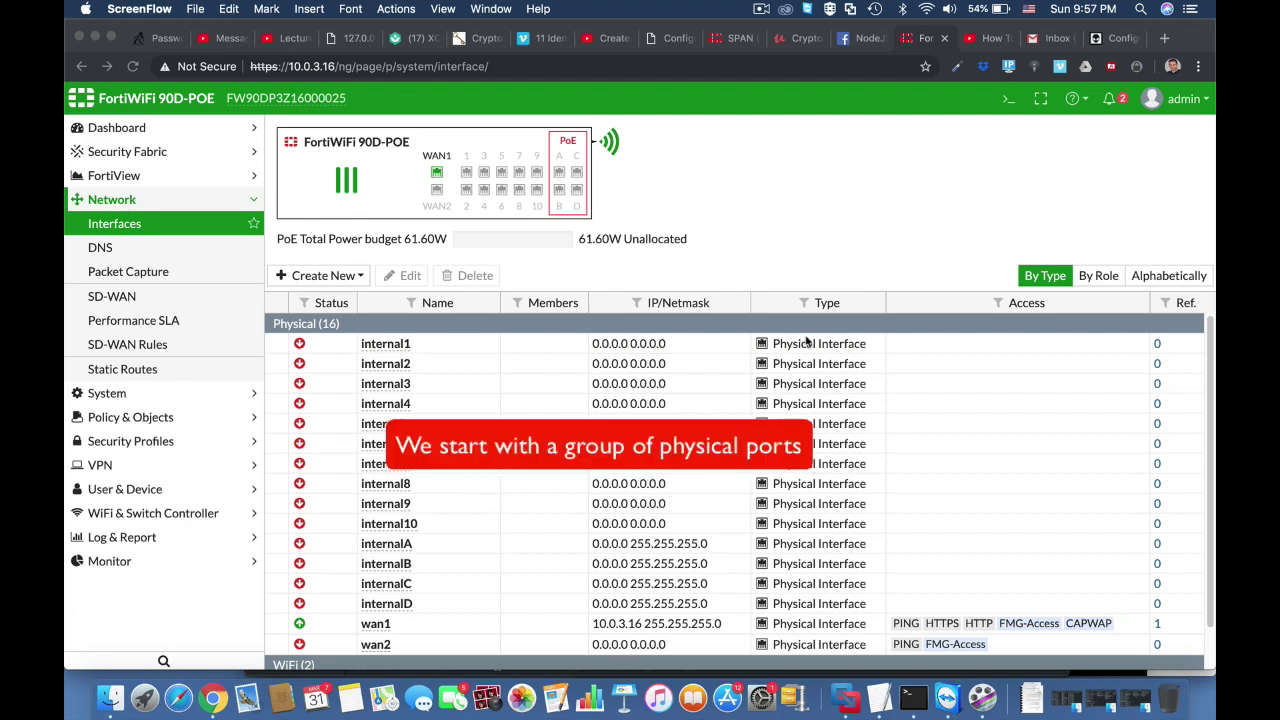
Enter config sys virtual-switch in the CLI console and list the existing virtual switches
left_click(1008, 100)
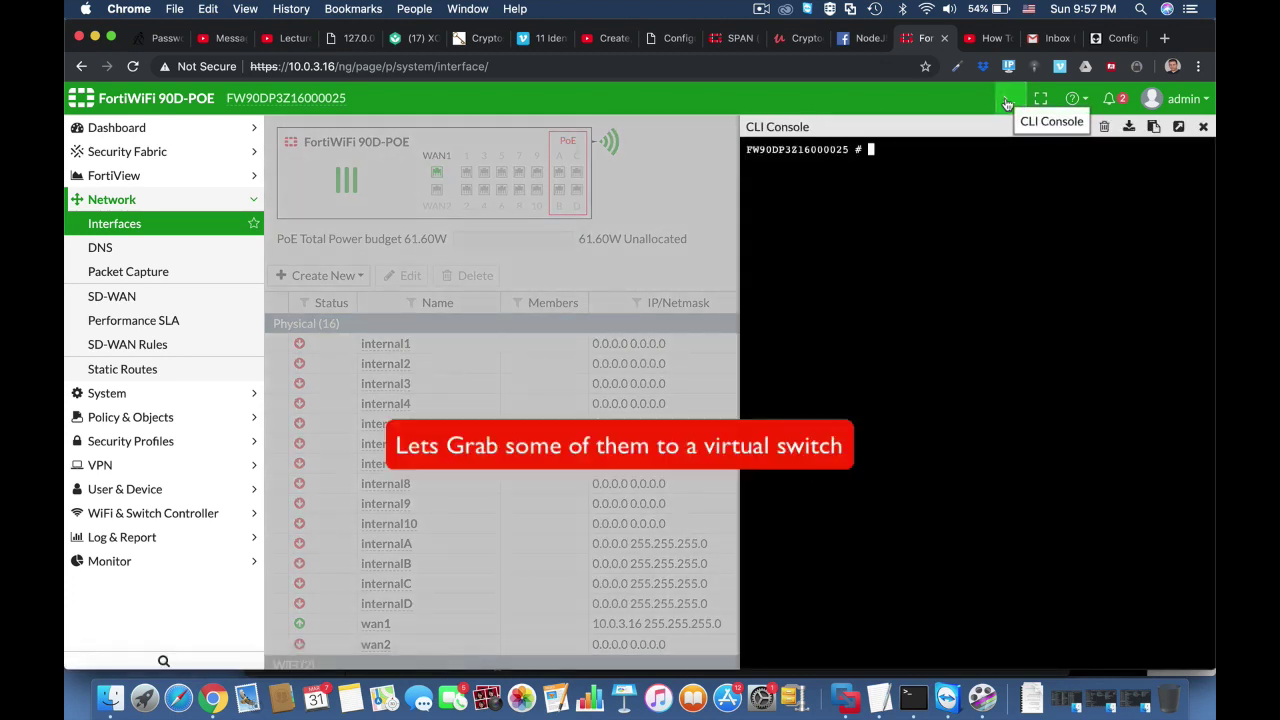
key("Return")
key("Return")
type("conf")
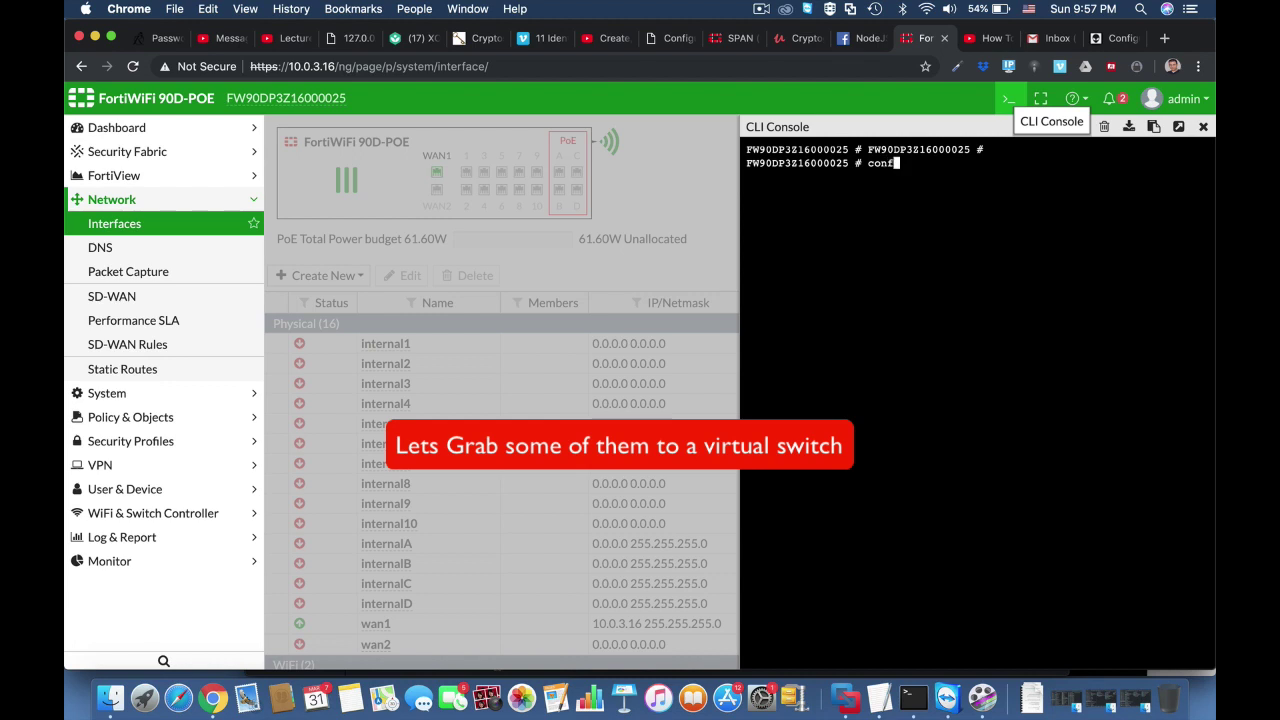
type("ig sys vir")
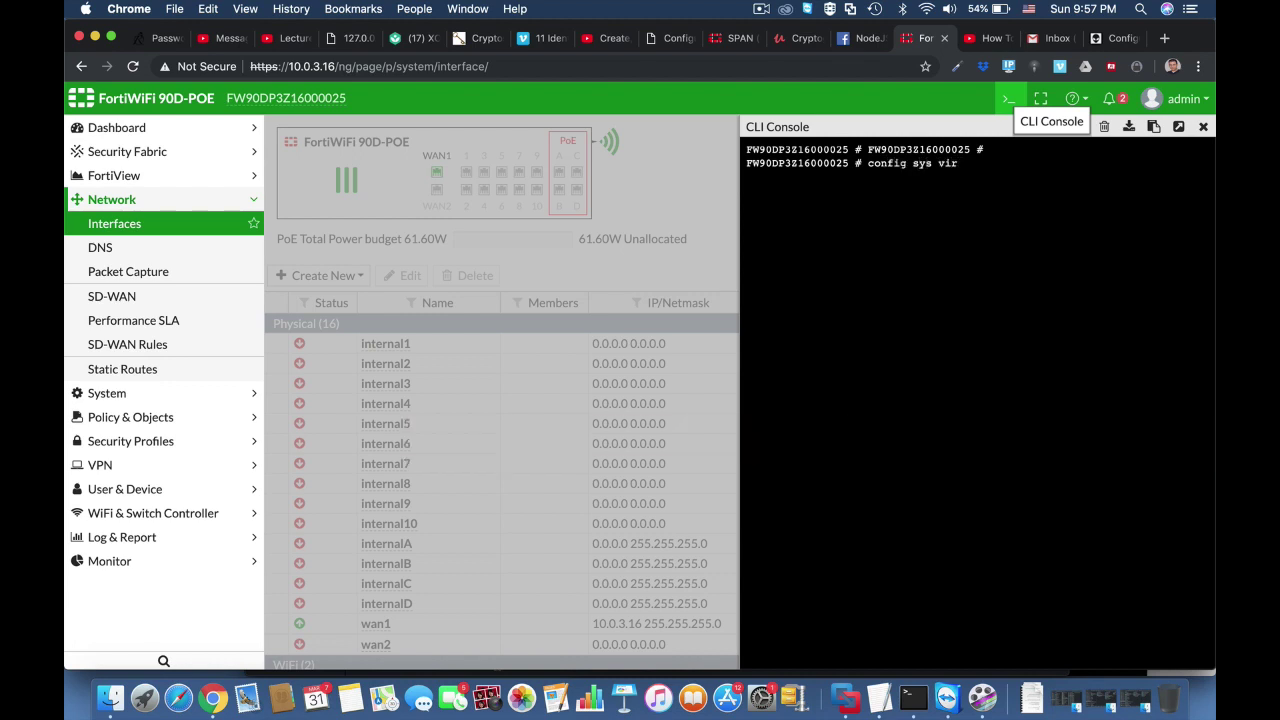
key("Tab")
key("Return")
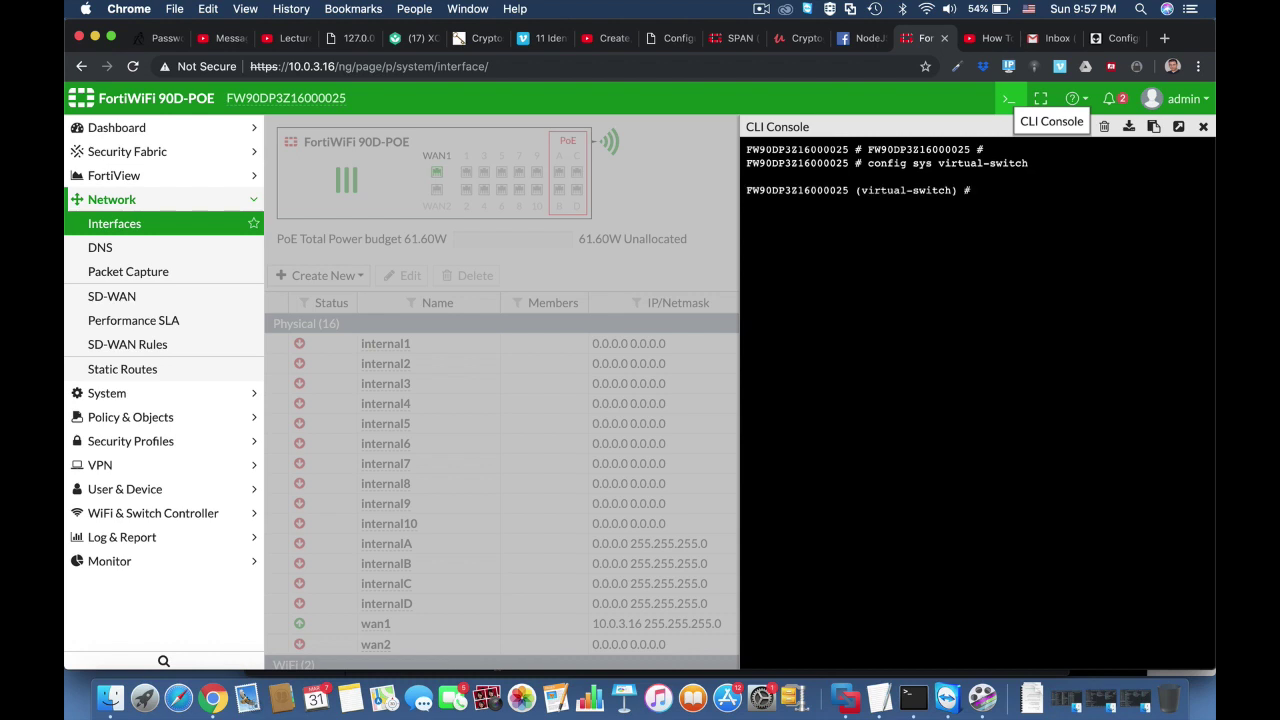
type("get")
key("Return")
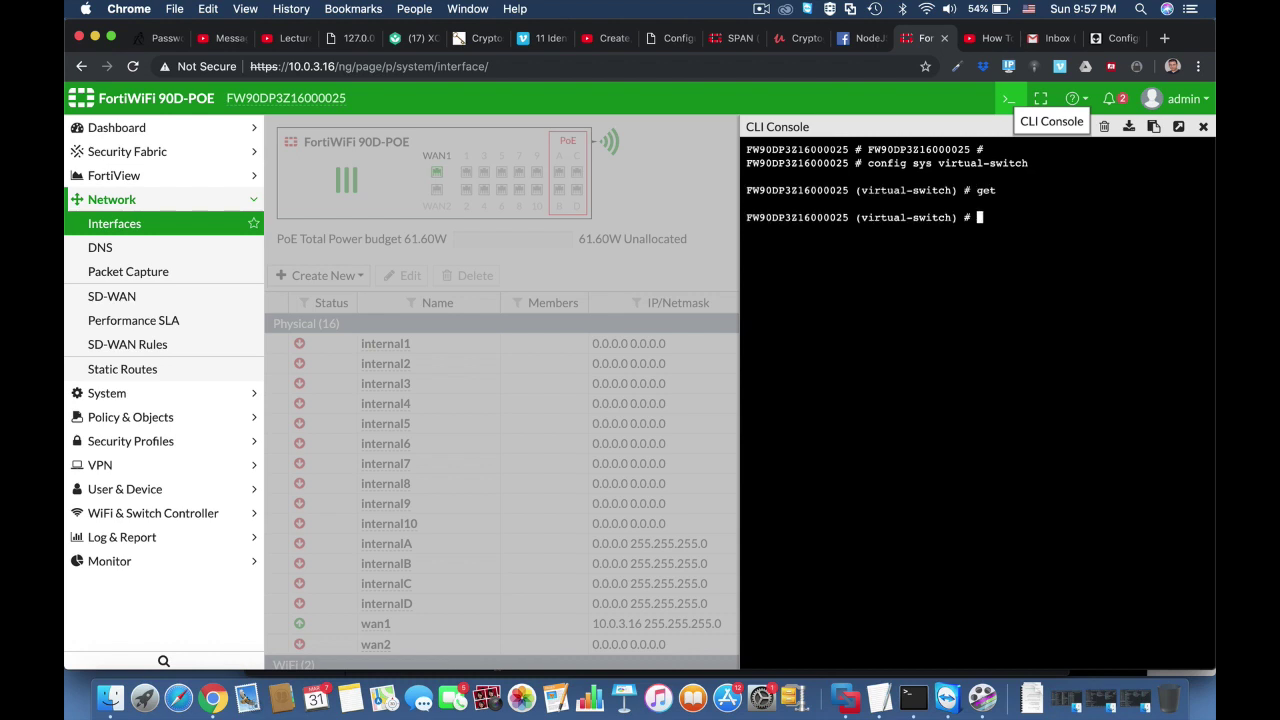
Create virtual switch 'combo' on physical switch sw0 and begin its port configuration
type("edit combo")
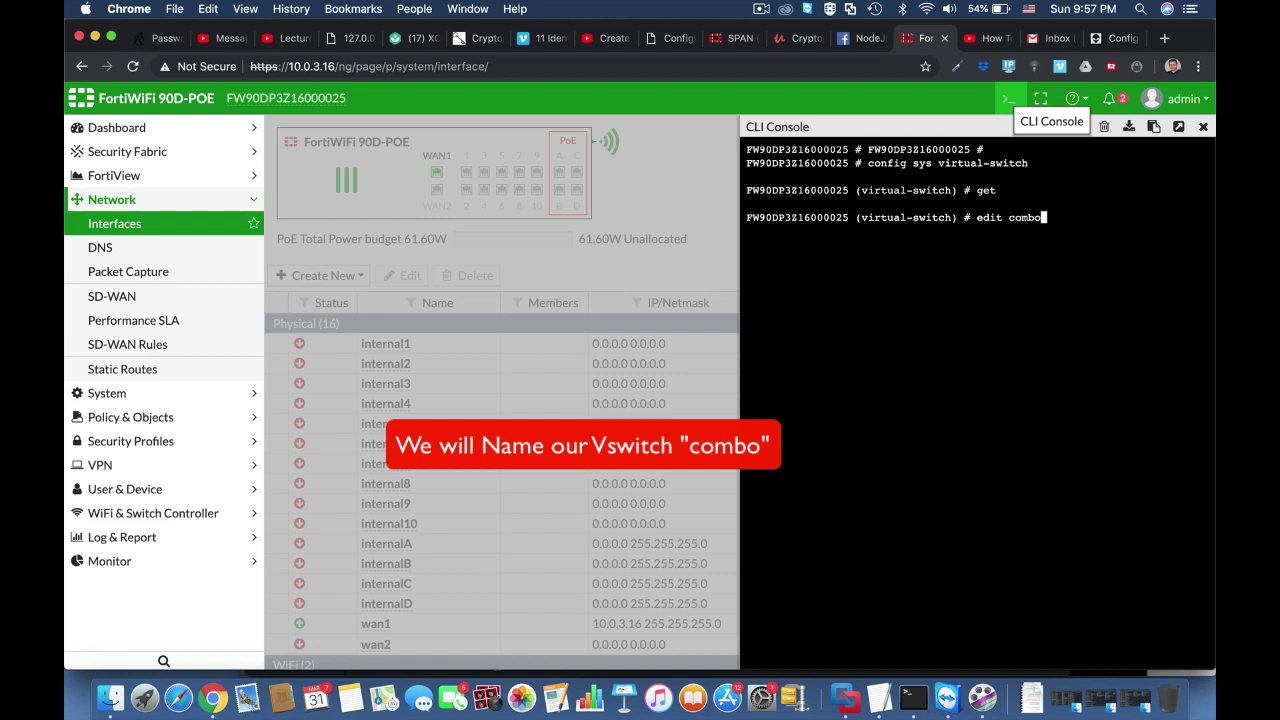
key("Return")
type("set physical-switch ")
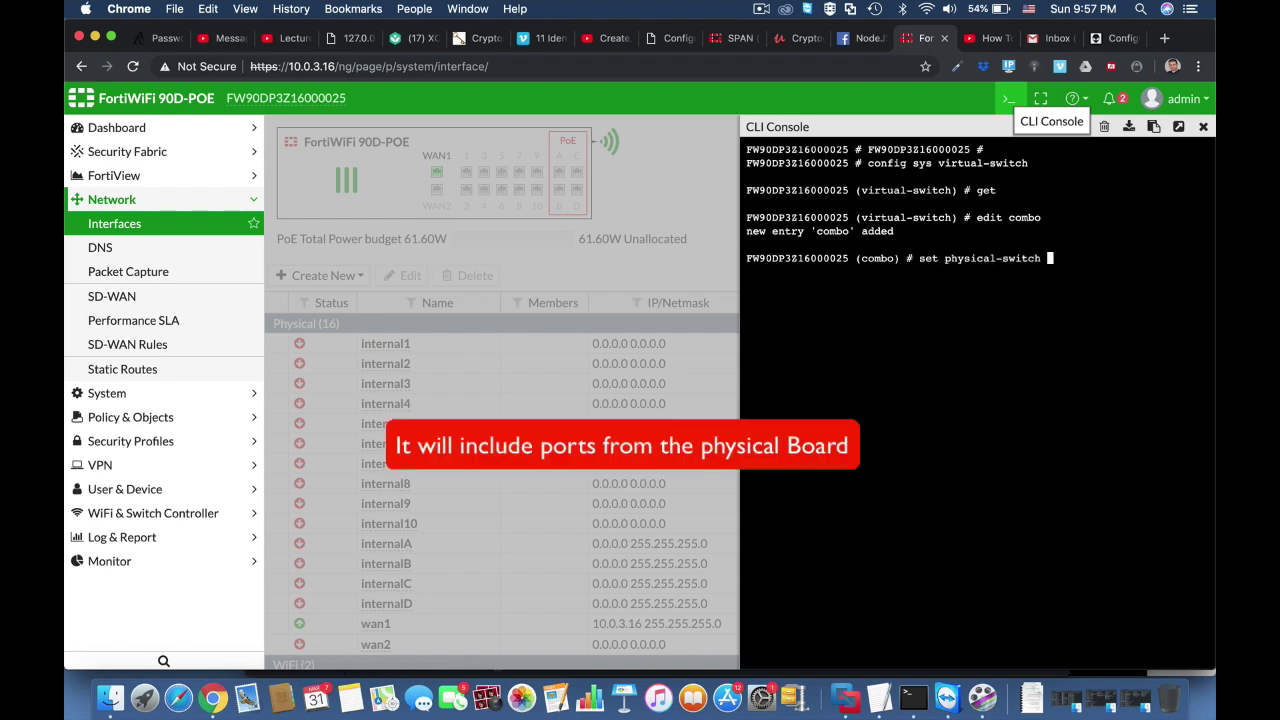
type("sw0")
key("Return")
type("c")
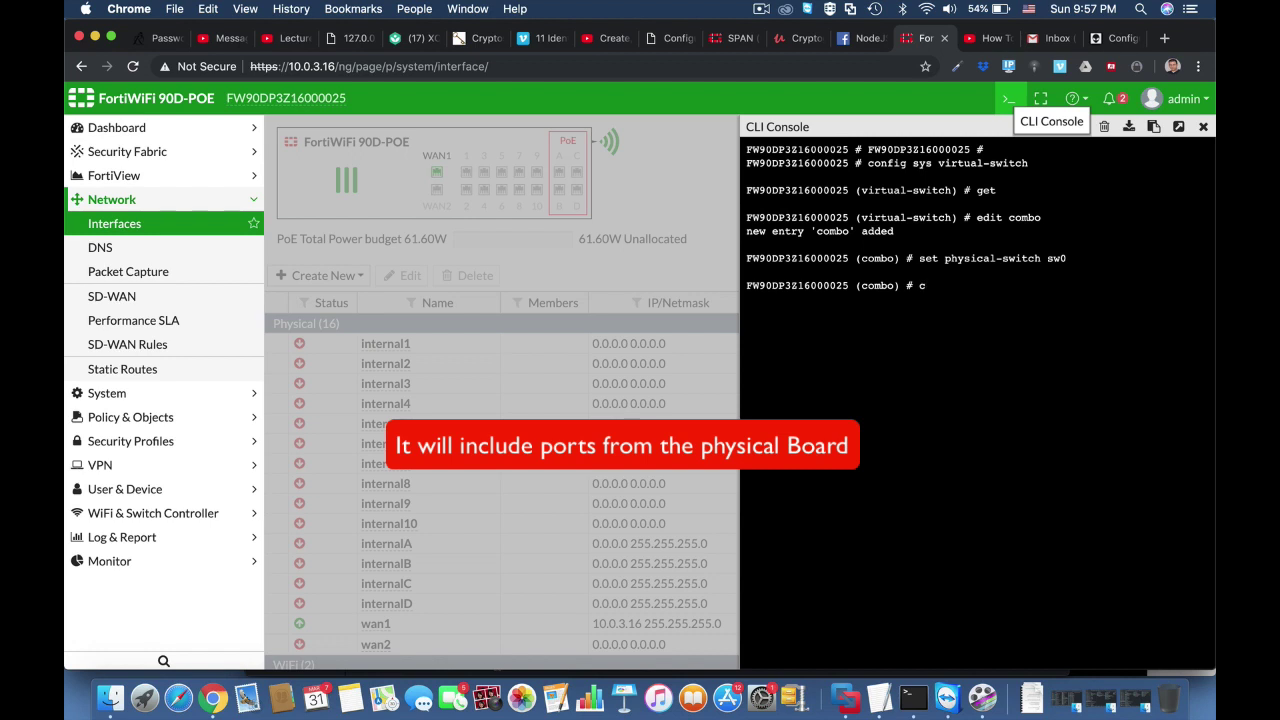
type("onfig ")
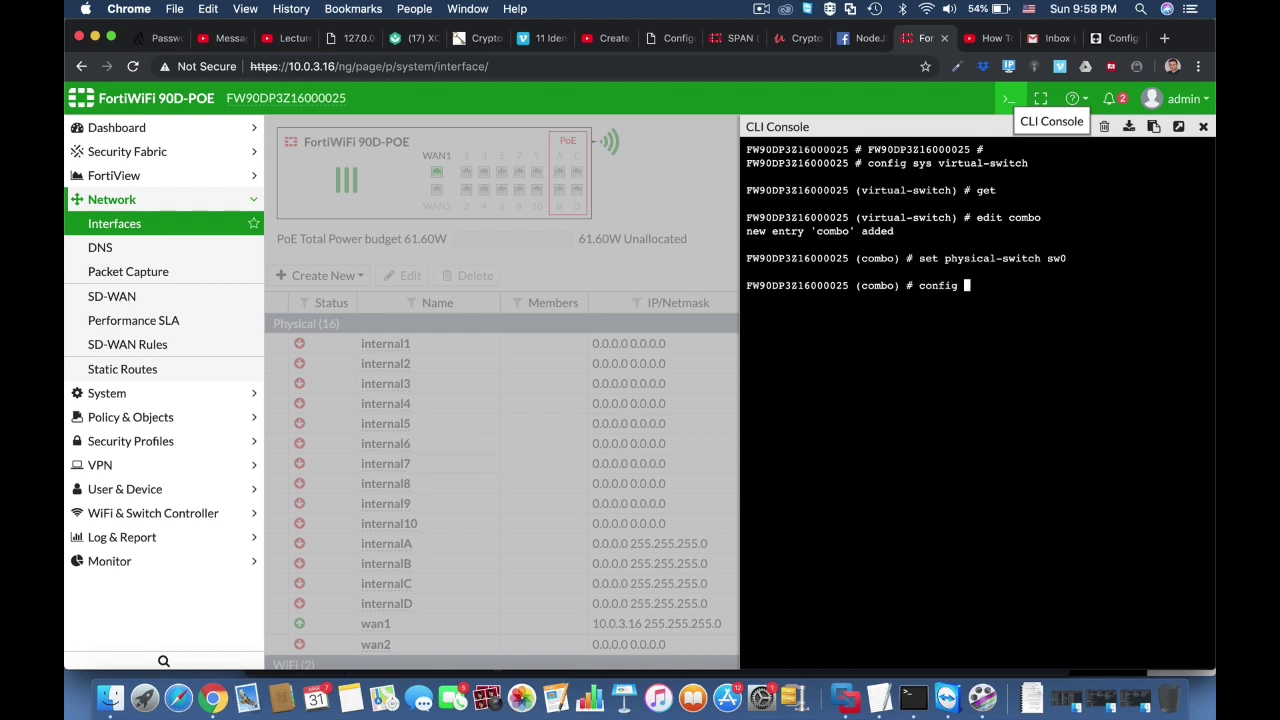
type("port")
Add internal1, internal2 and internal3 as member ports of the combo virtual switch
key("Return")
type("edit internal1")
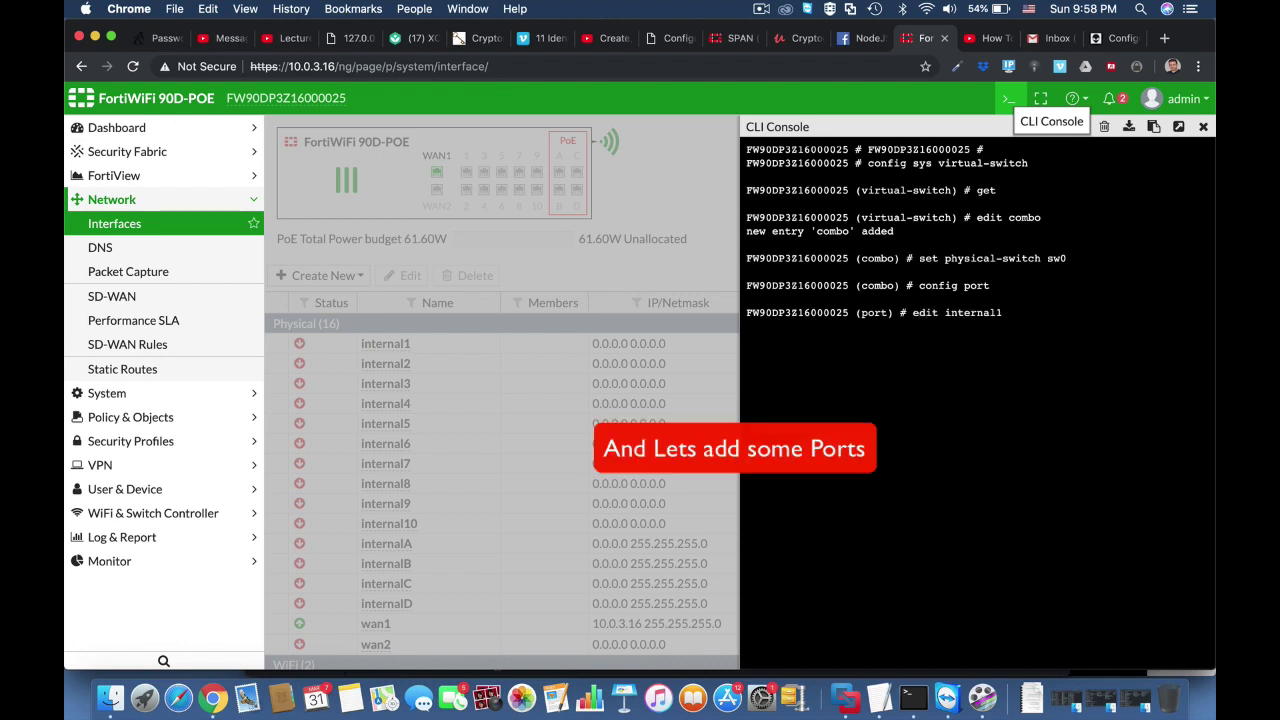
key("Return")
type("e")
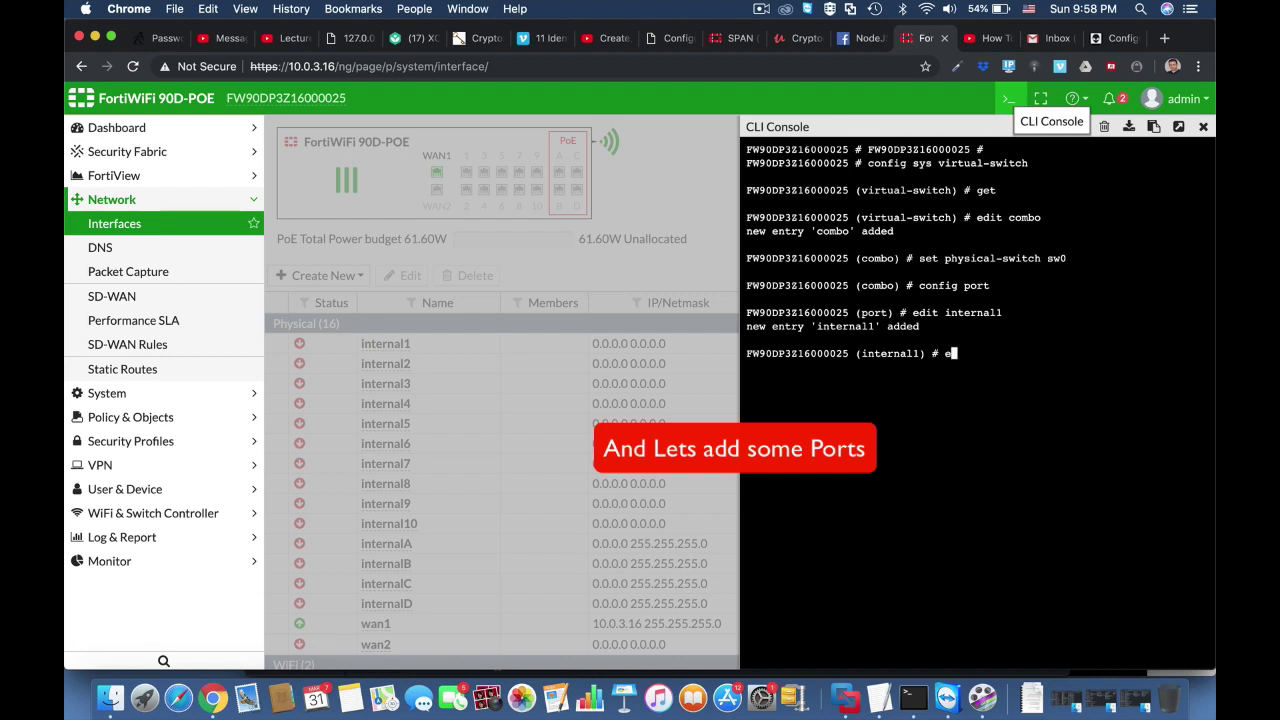
type("d")
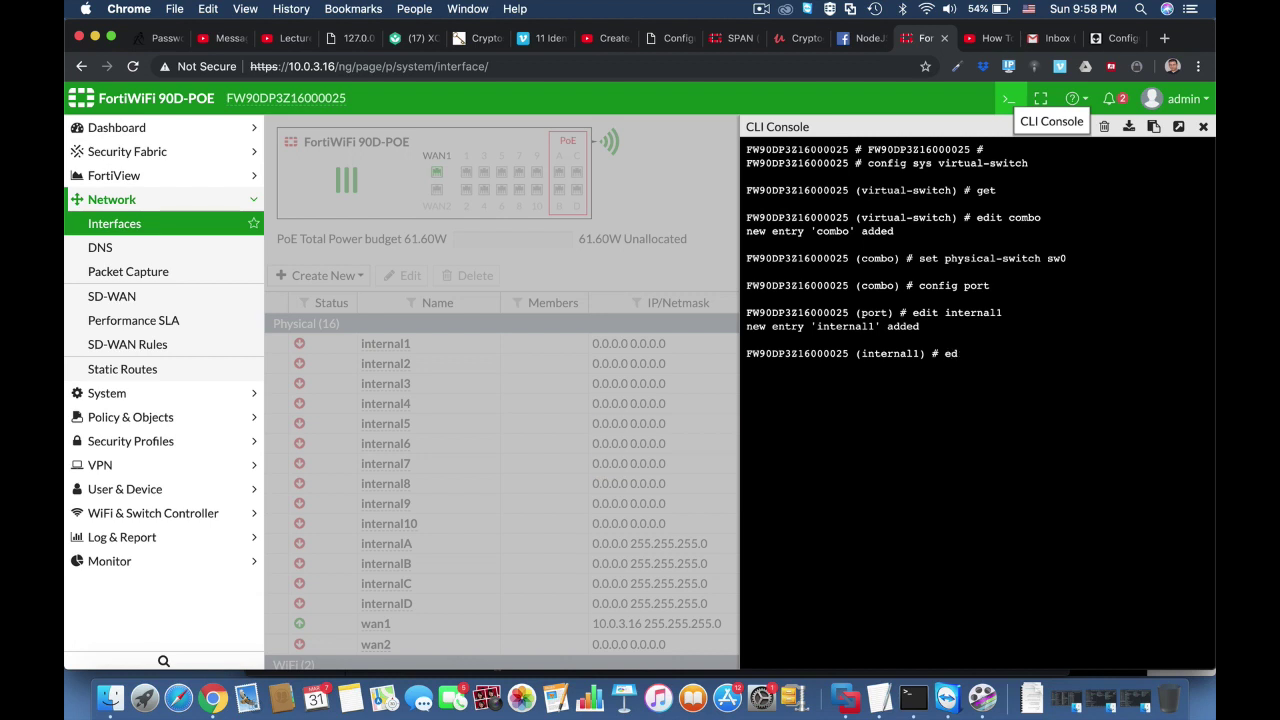
type("next")
key("Return")
type("edit internal2")
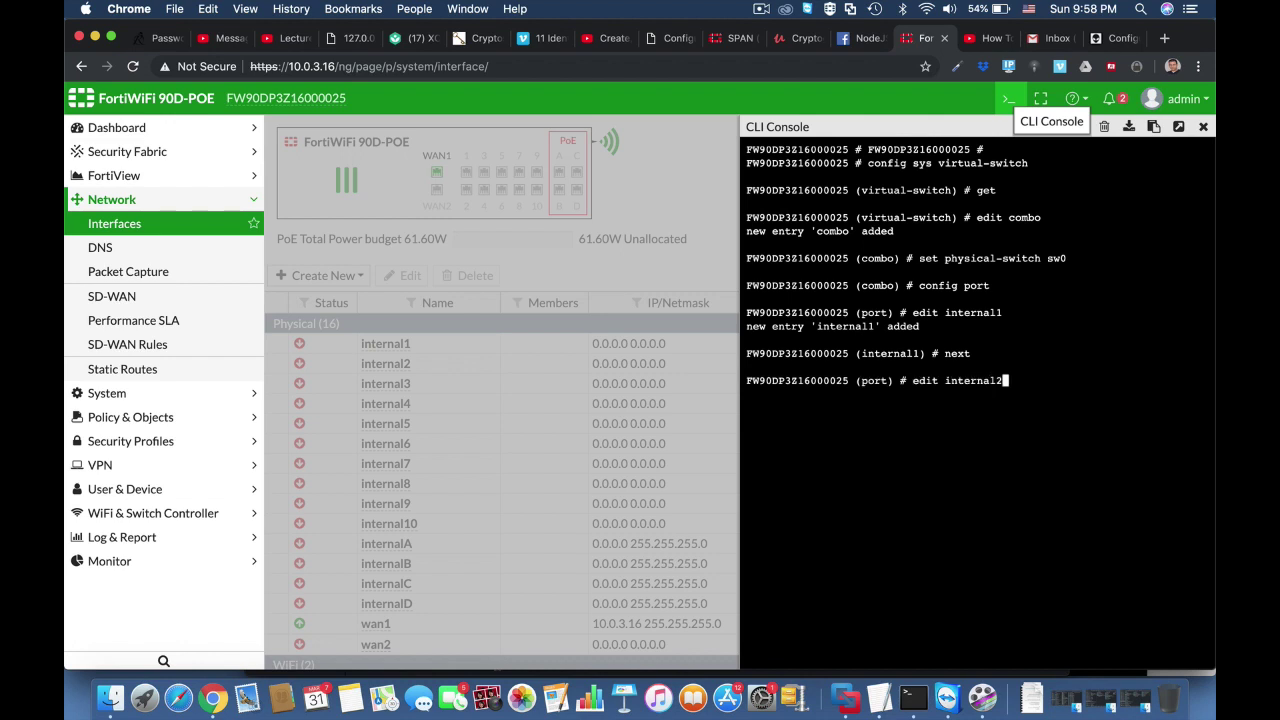
key("Return")
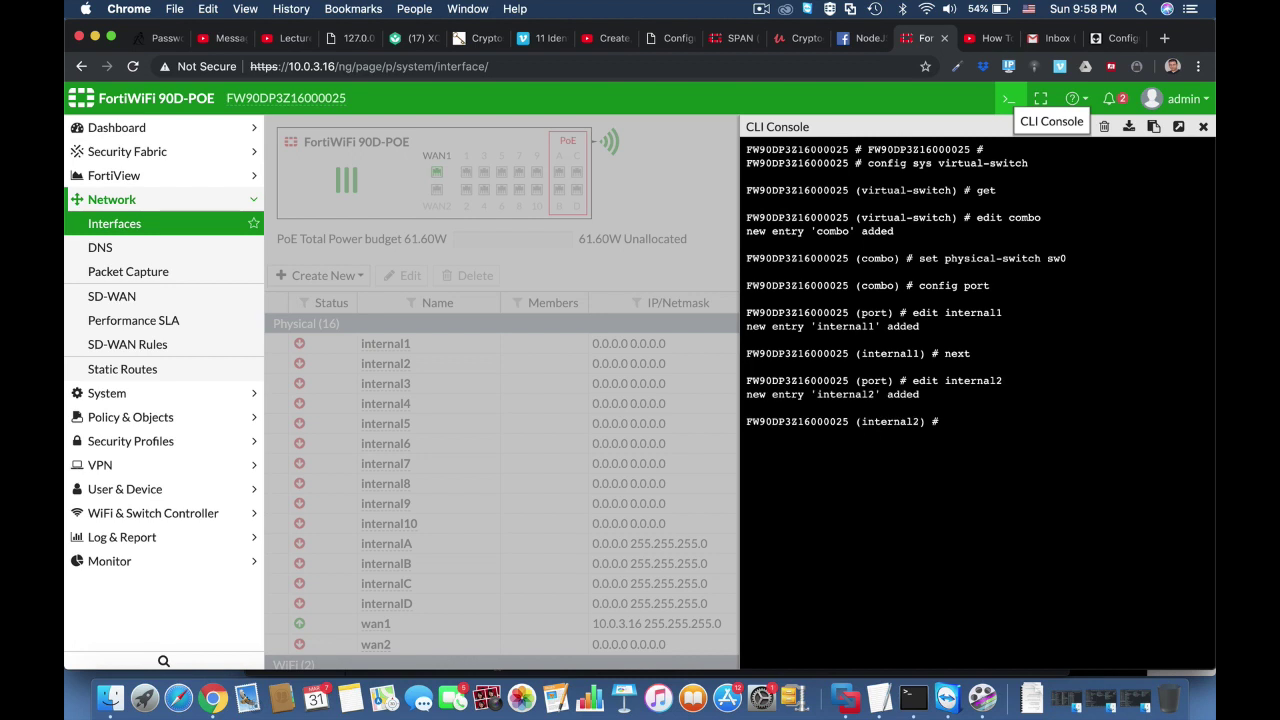
type("next")
type("edit i")
type("nternal3")
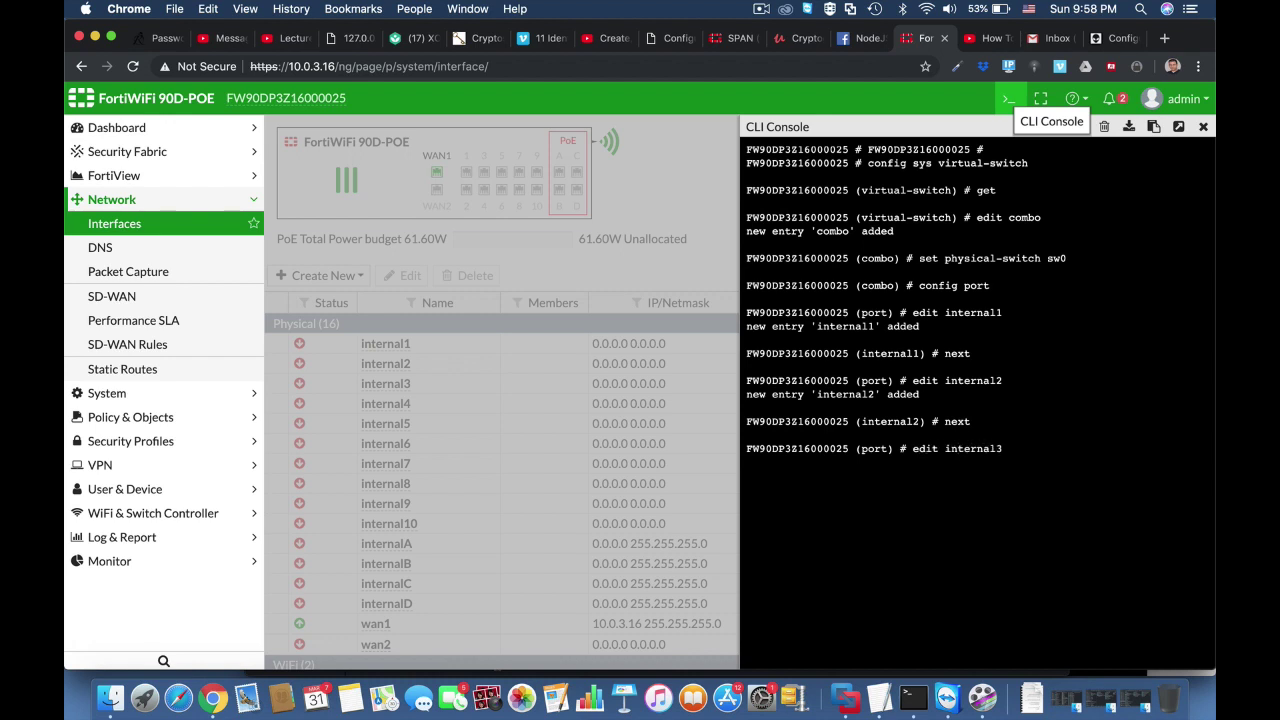
key("Return")
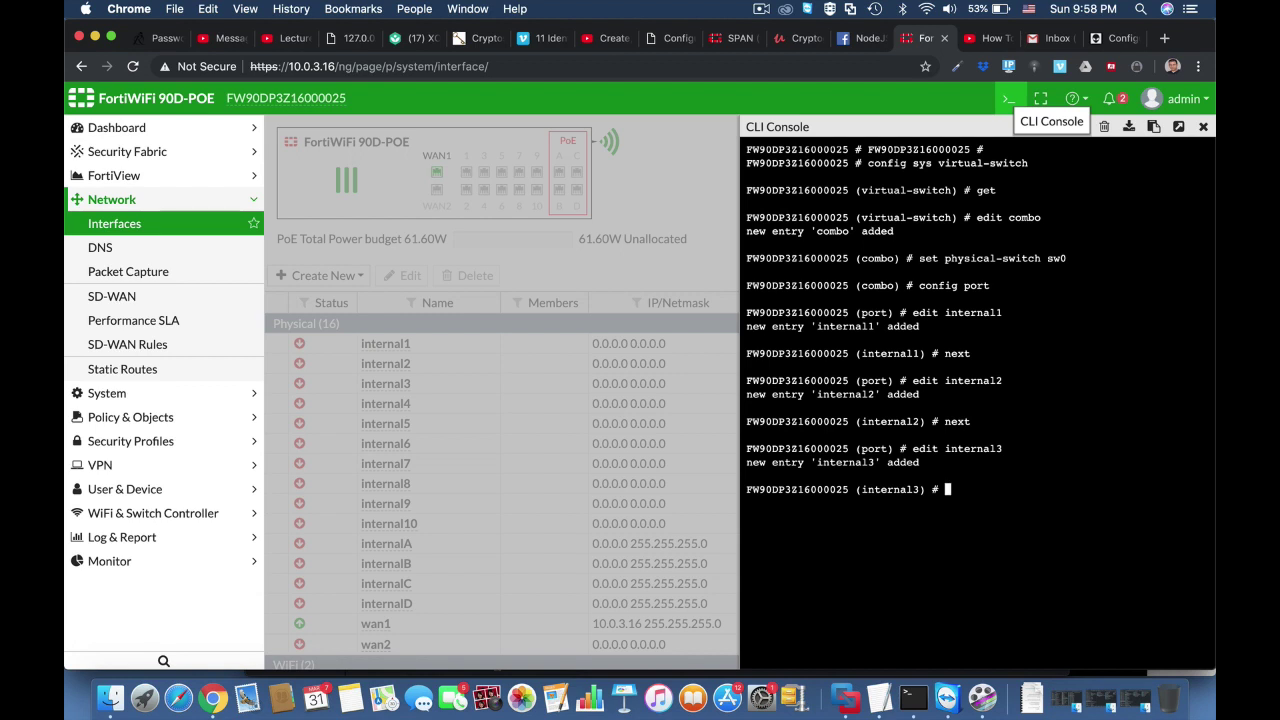
type("next")
key("Return")
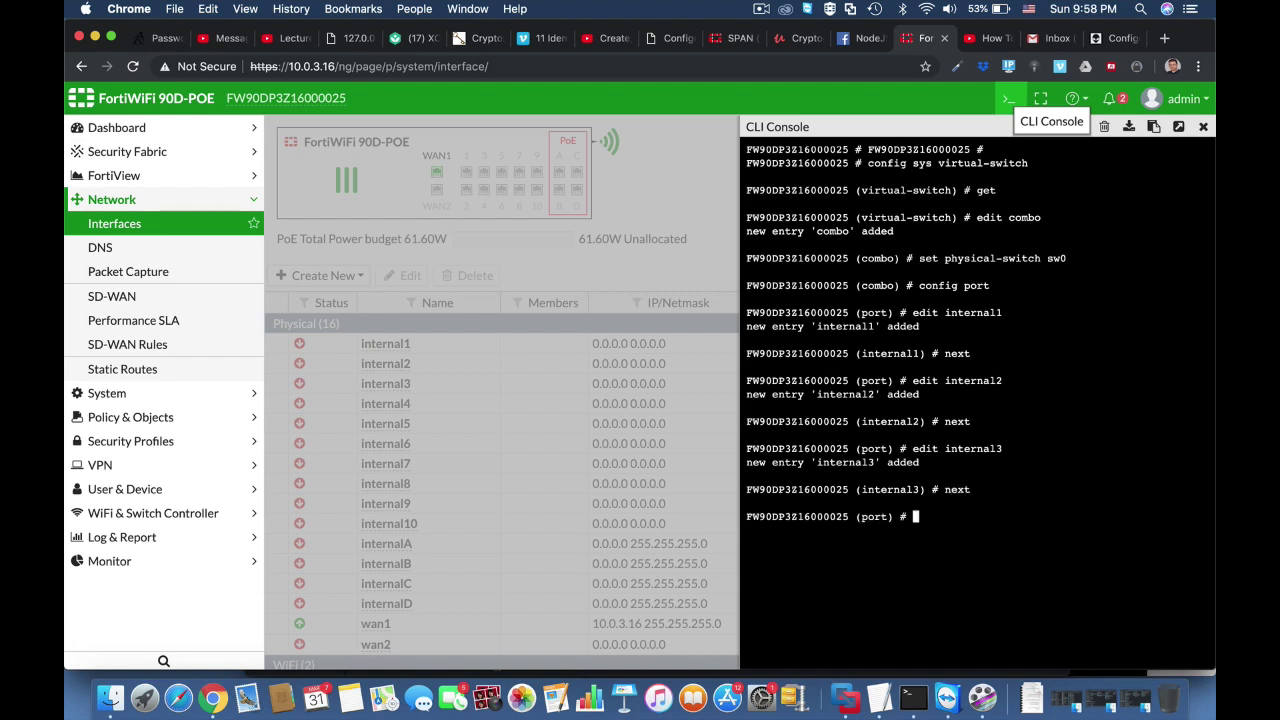
Save the combo entry and list the configured virtual switches
type("end")
key("Return")
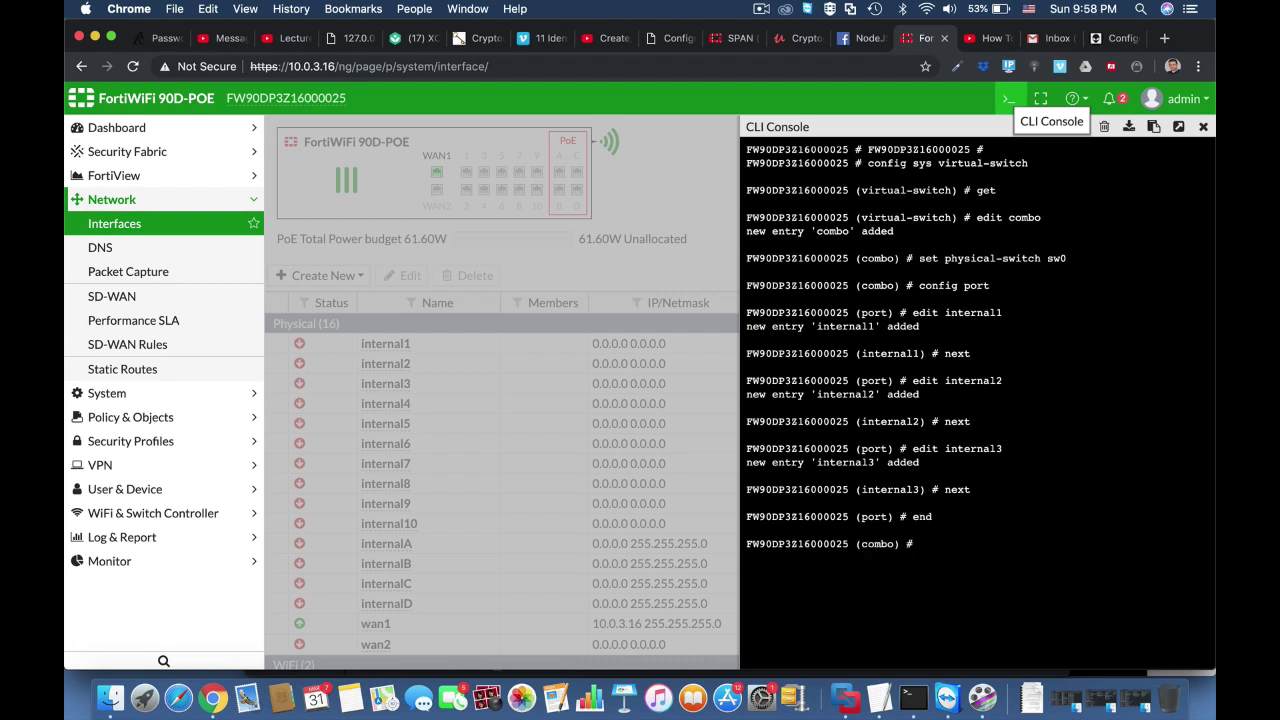
type("next")
key("Return")
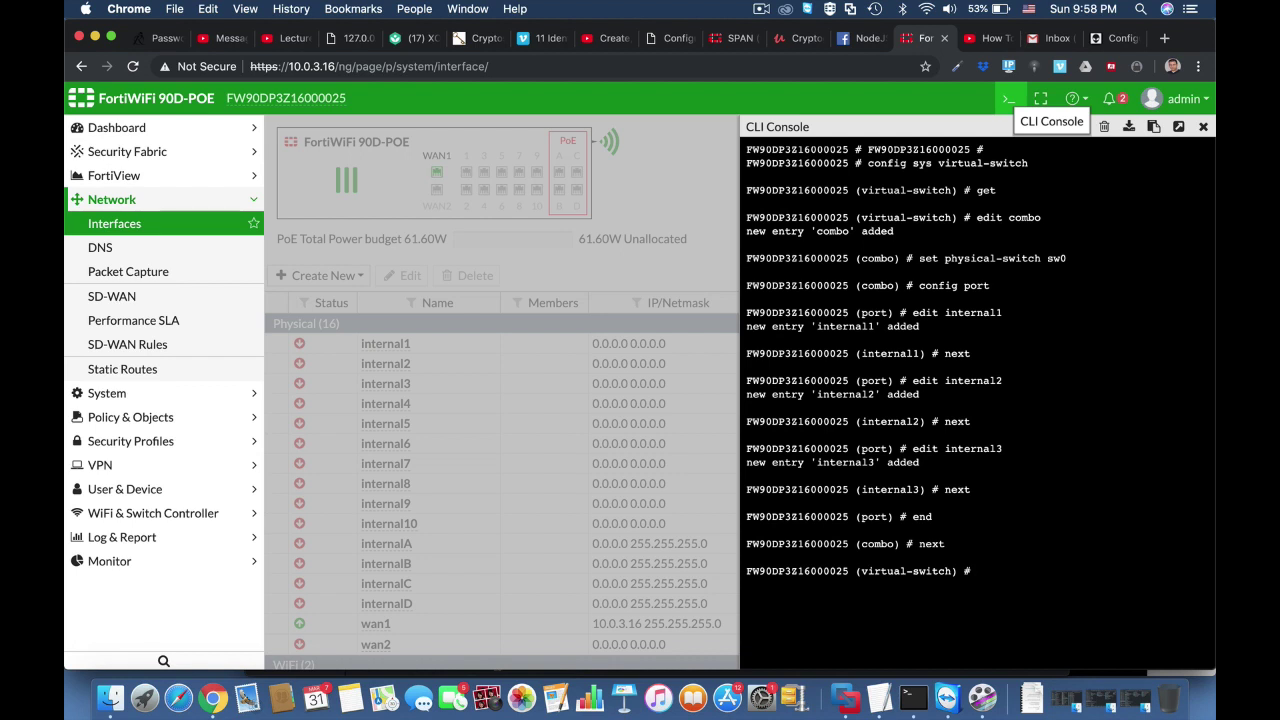
type("get")
key("Return")
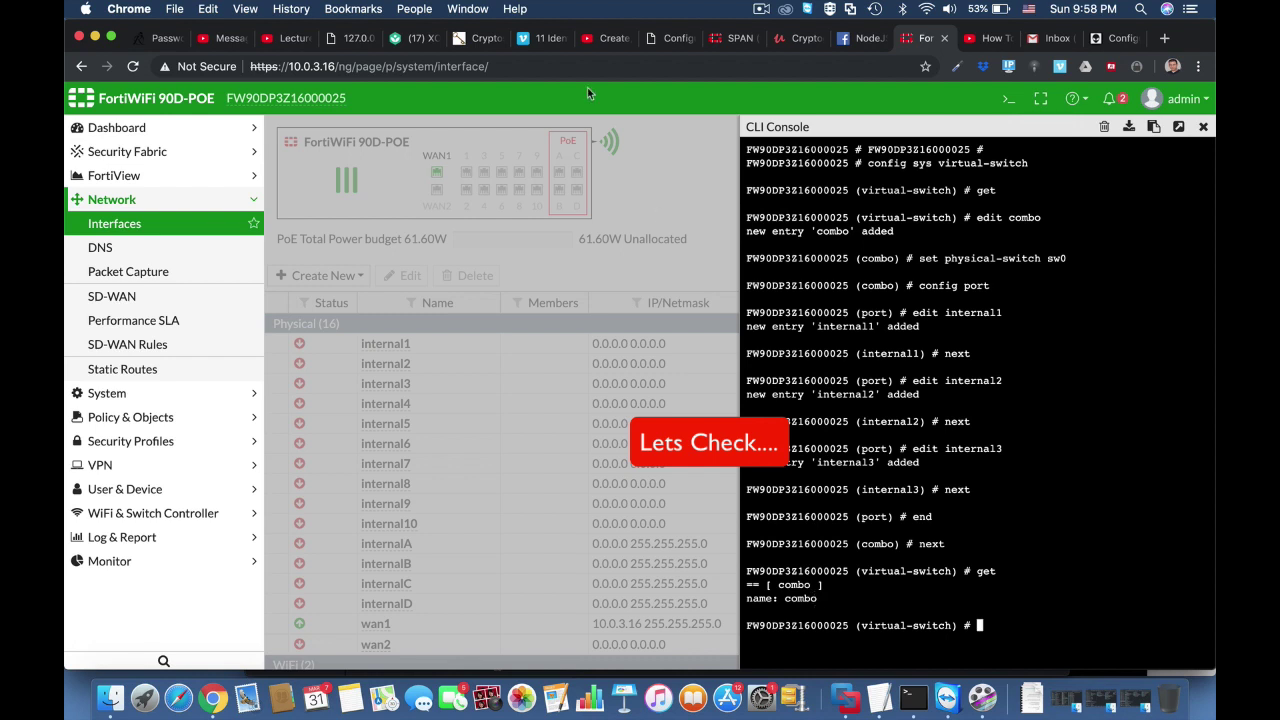
left_click(497, 70)
Reload the page and start editing the combo interface under config sys interface
key("Return")
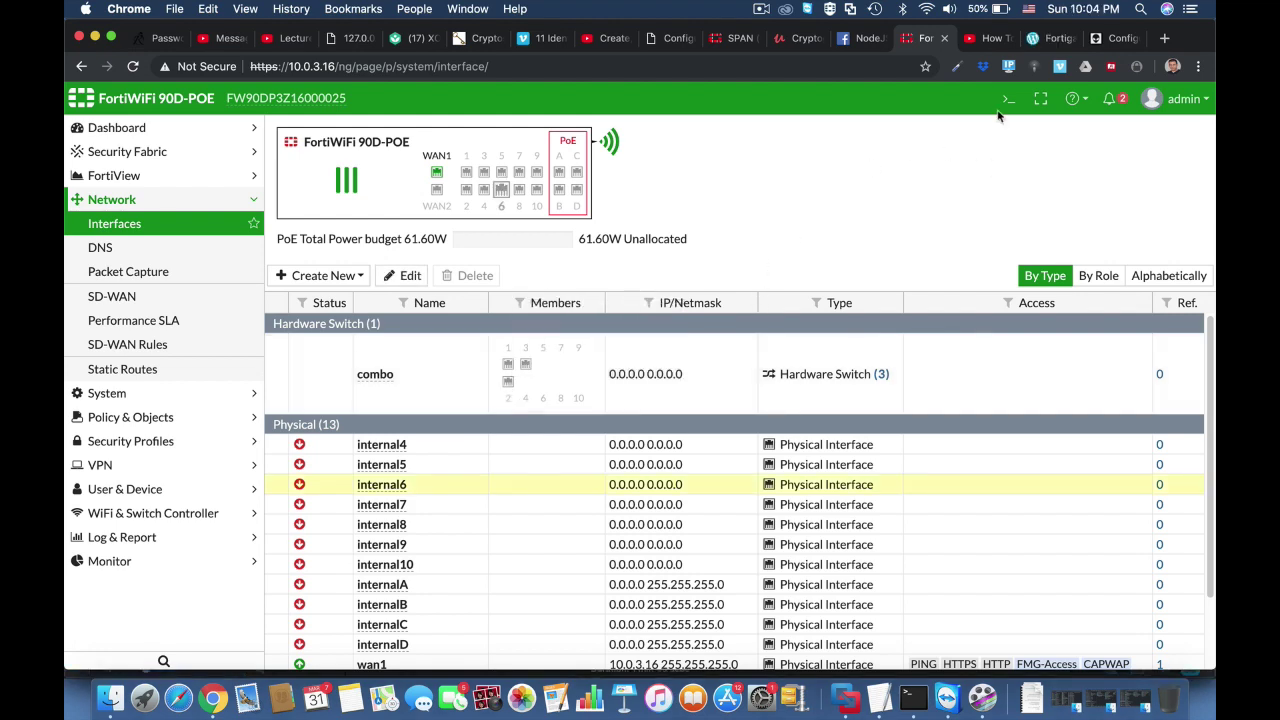
left_click(1008, 99)
type("config sys interface")
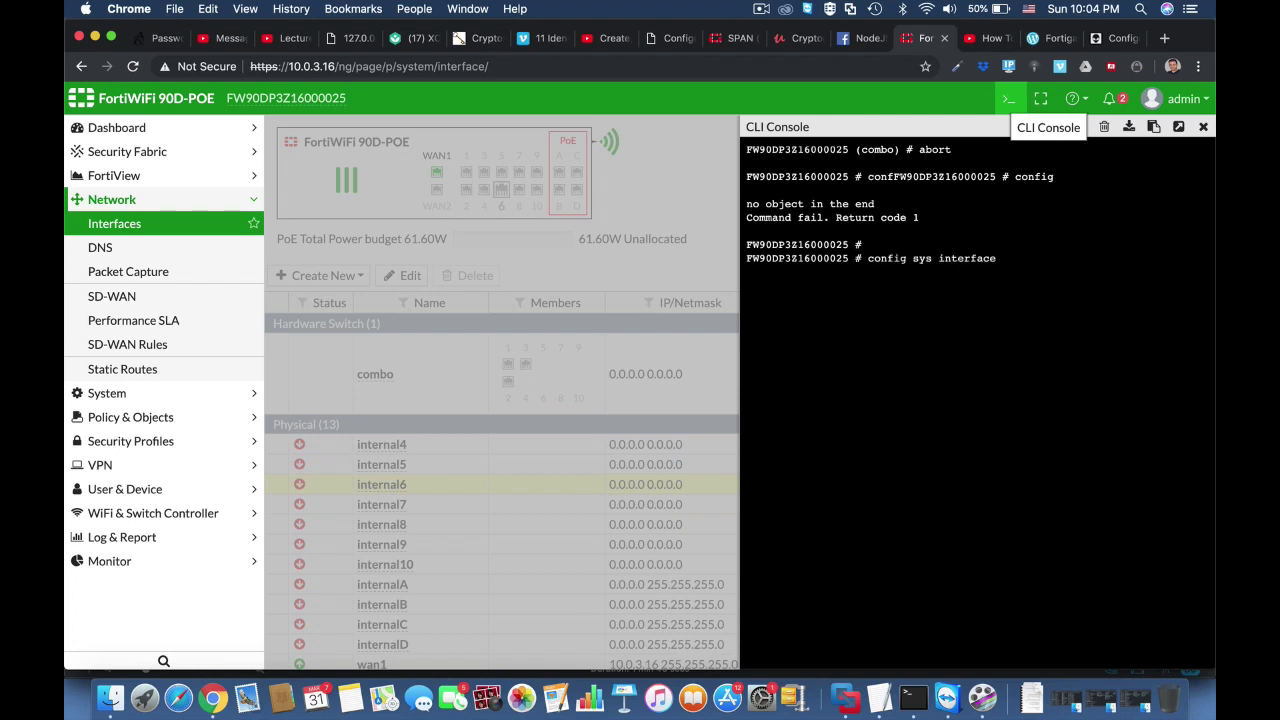
key("Return")
type("edit combo")
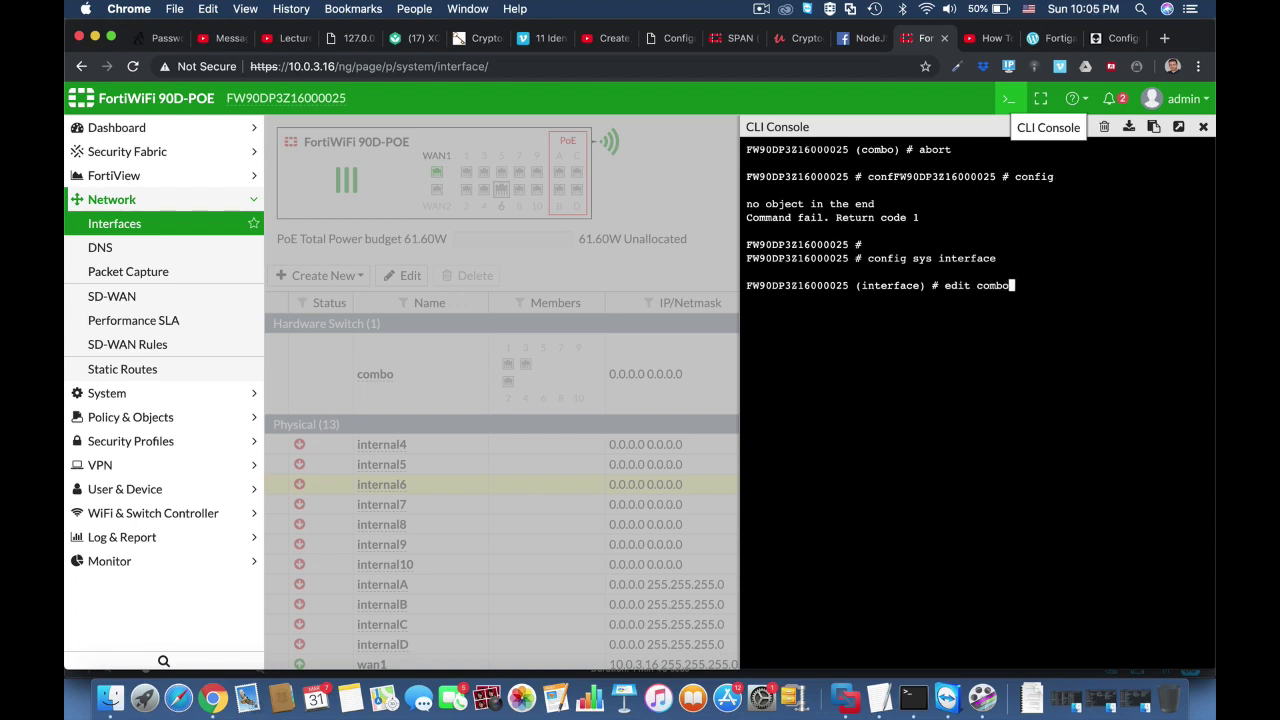
key("Return")
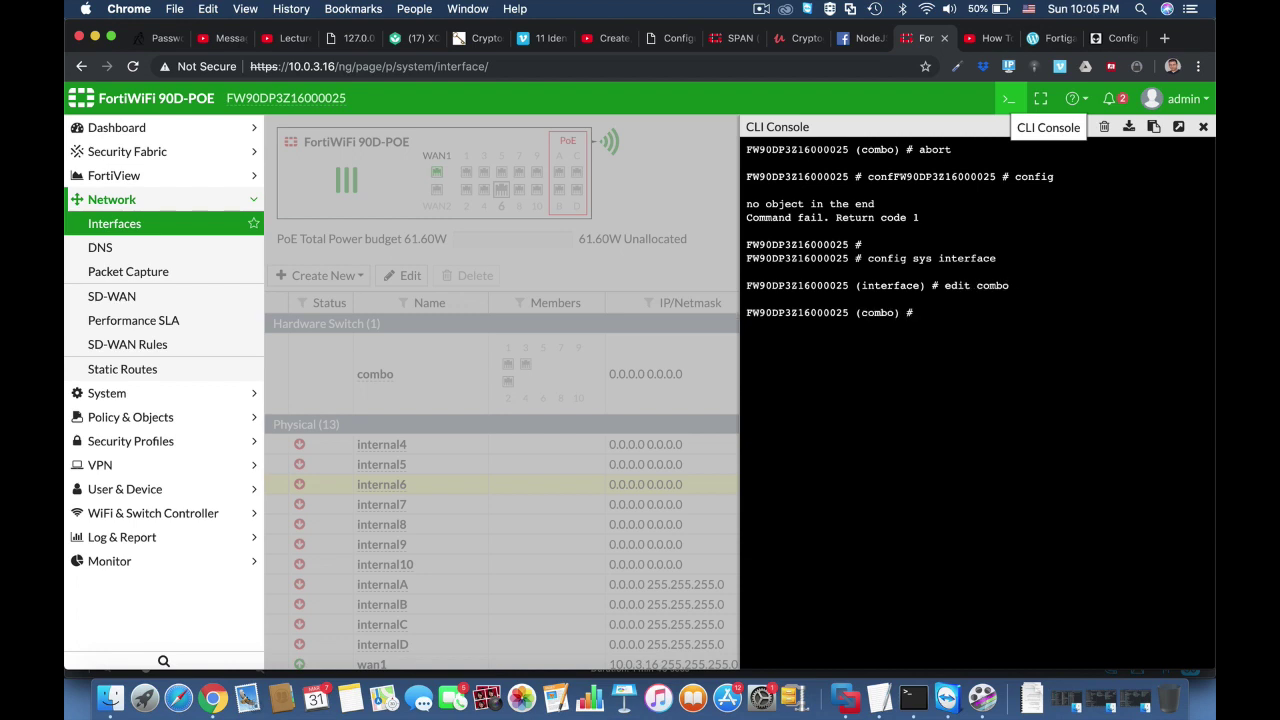
Give combo IP 11.11.11.1 255.255.255.0 with HTTP, HTTPS and ping access, then save
type("set ip 11.11.11.1 255.255.255.0")
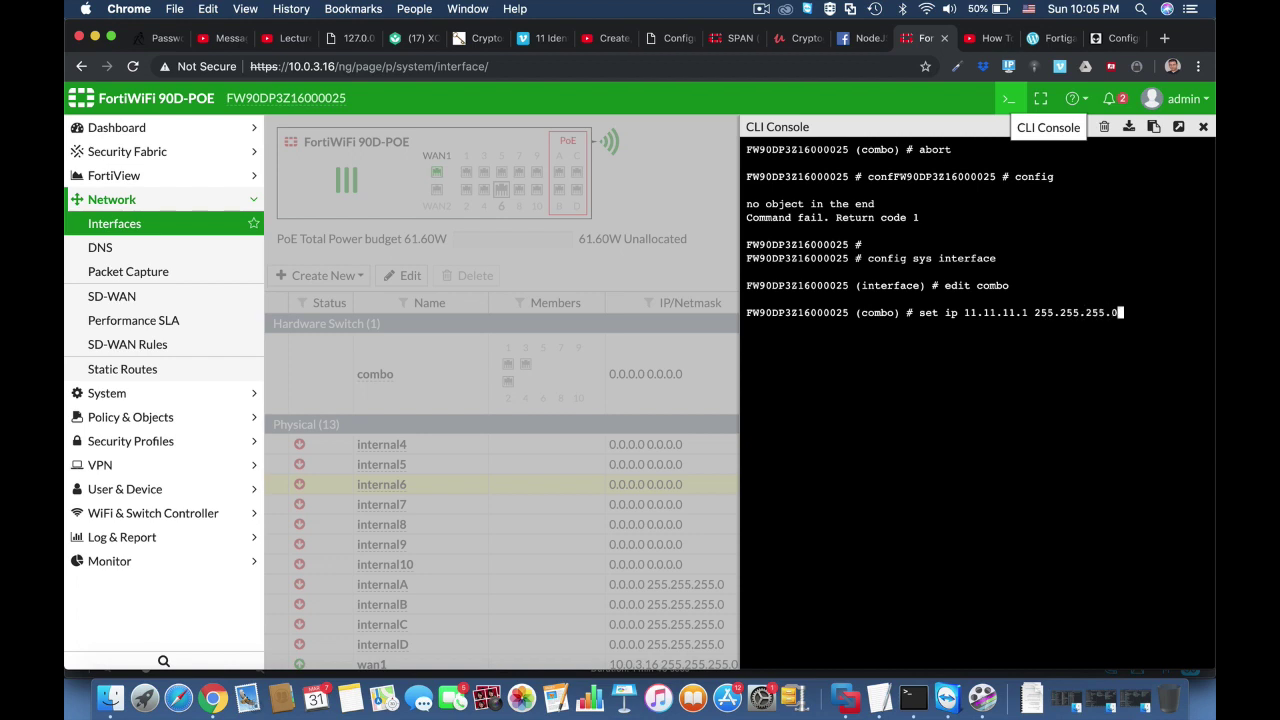
key("Return")
type("set allowaccess http https ping")
key("Return")
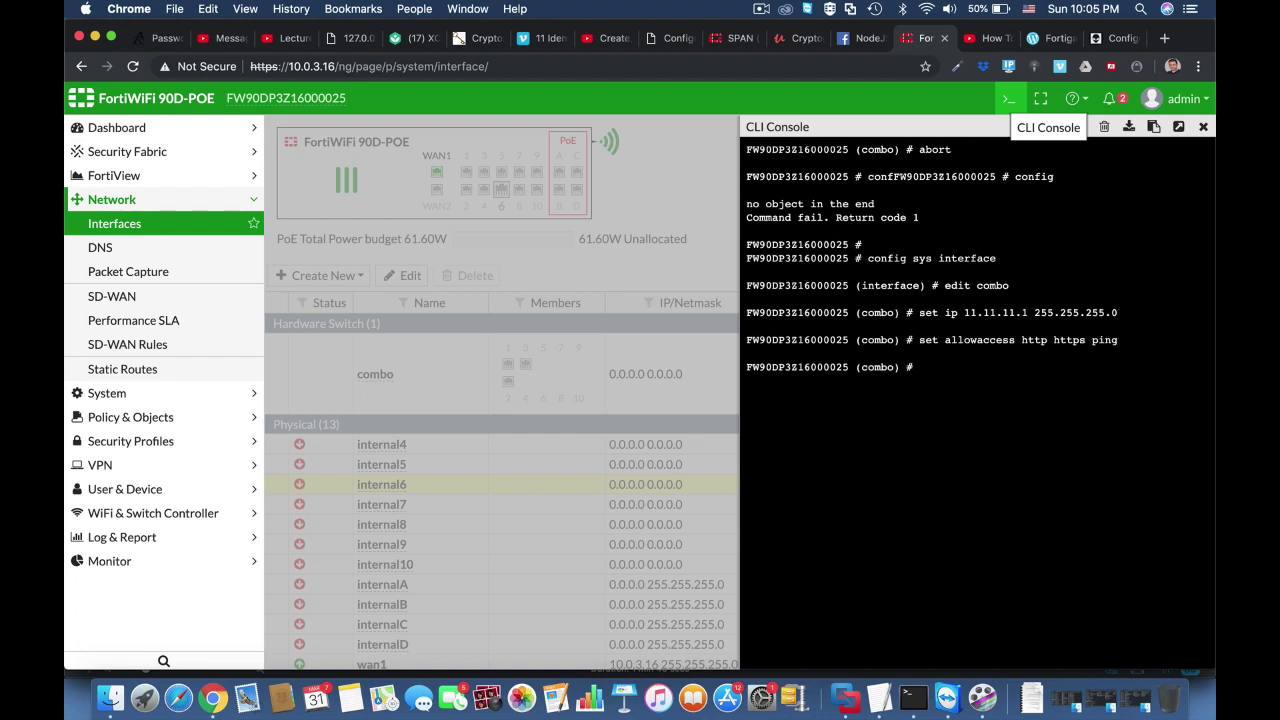
key("Return")
key("Return")
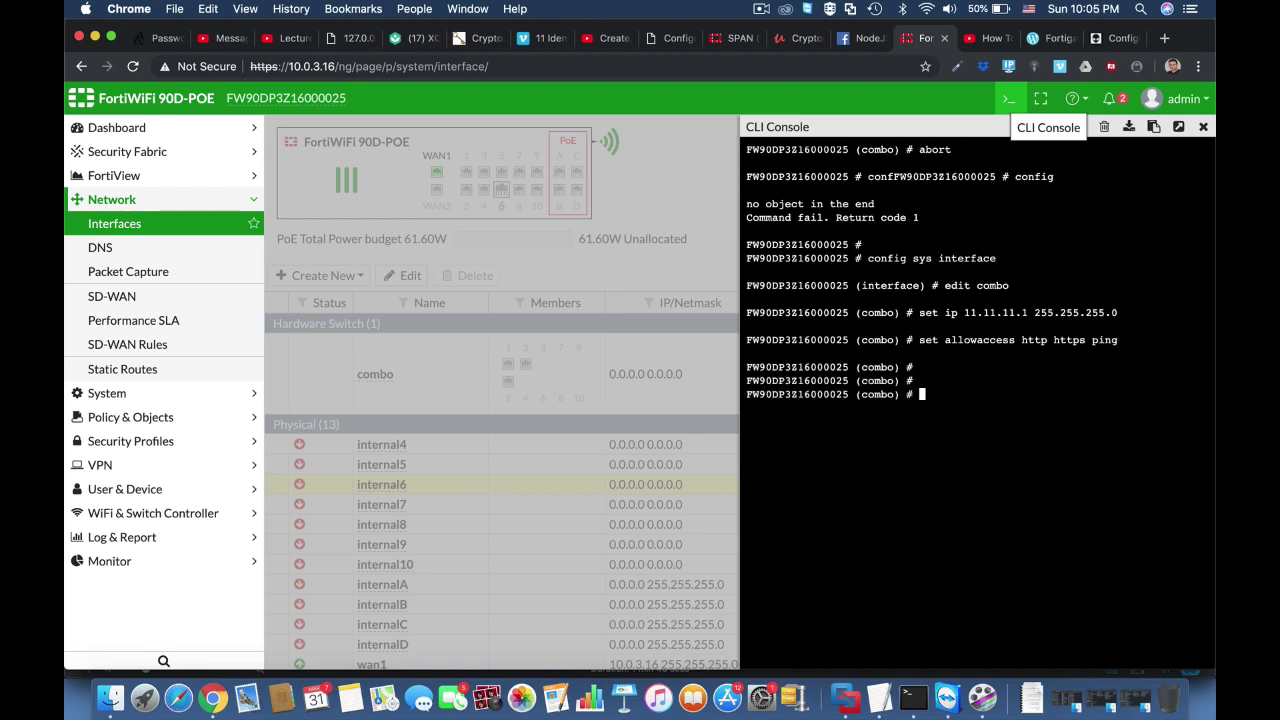
type("end")
key("Return")
key("Return")
key("Return")
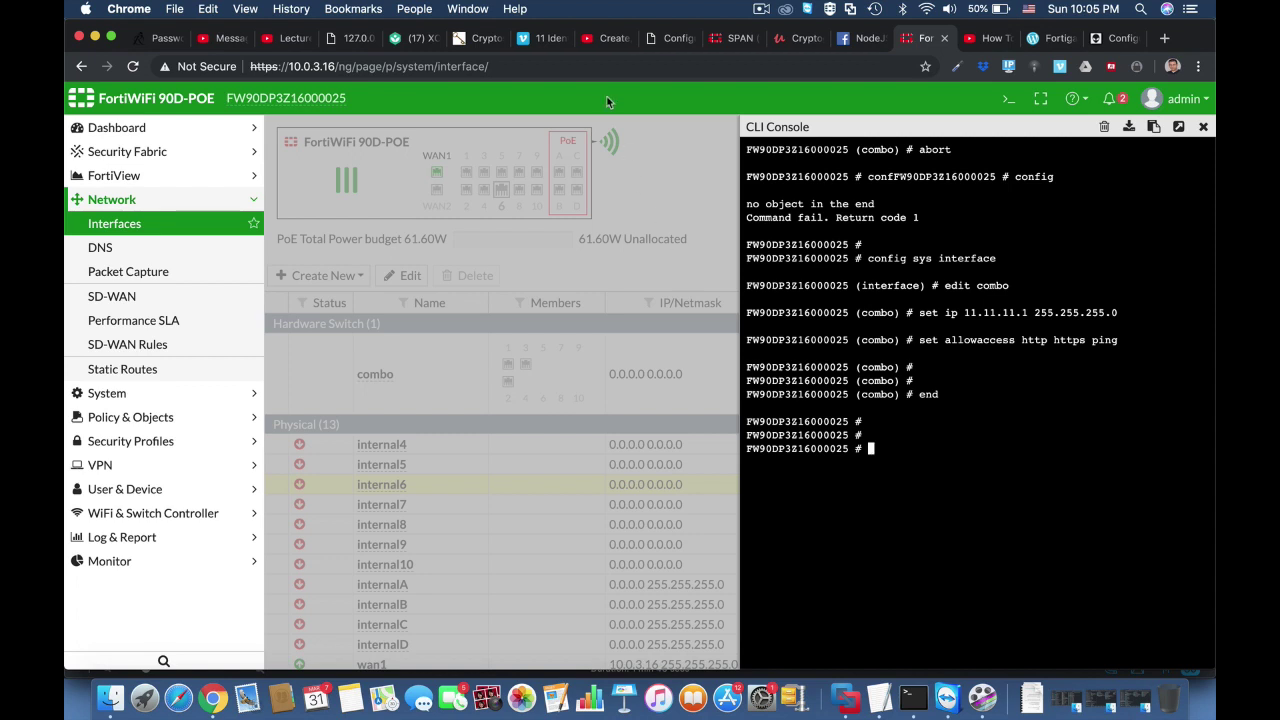
left_click(581, 64)
key("Return")
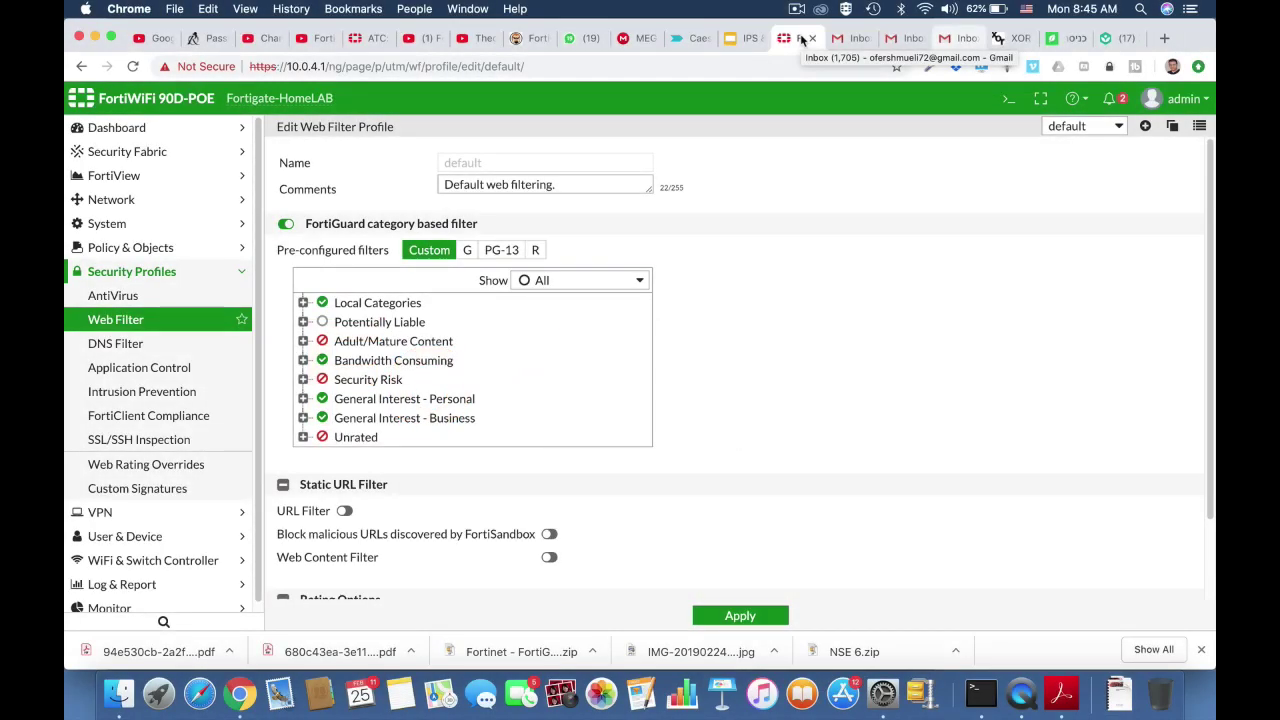
Expand the Local Categories, Adult/Mature Content and Bandwidth Consuming groups, then go to System > Settings
left_click(303, 302)
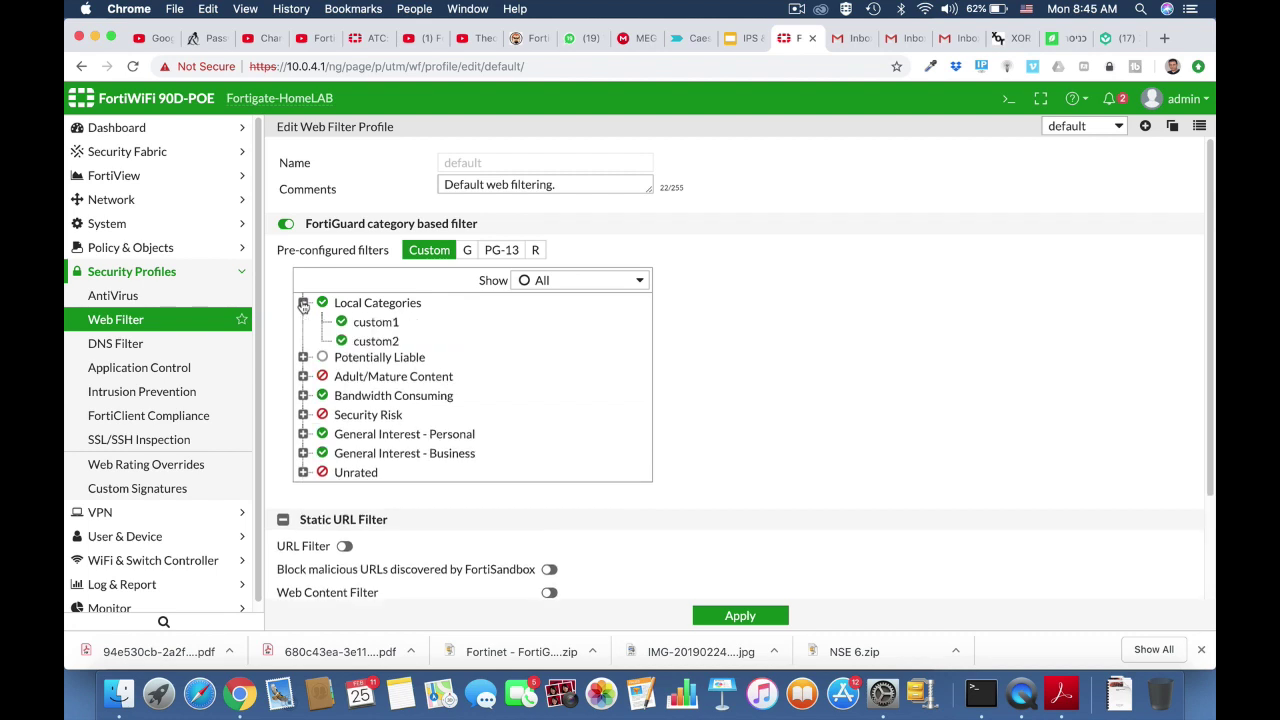
scroll(534, 421, "down", 2)
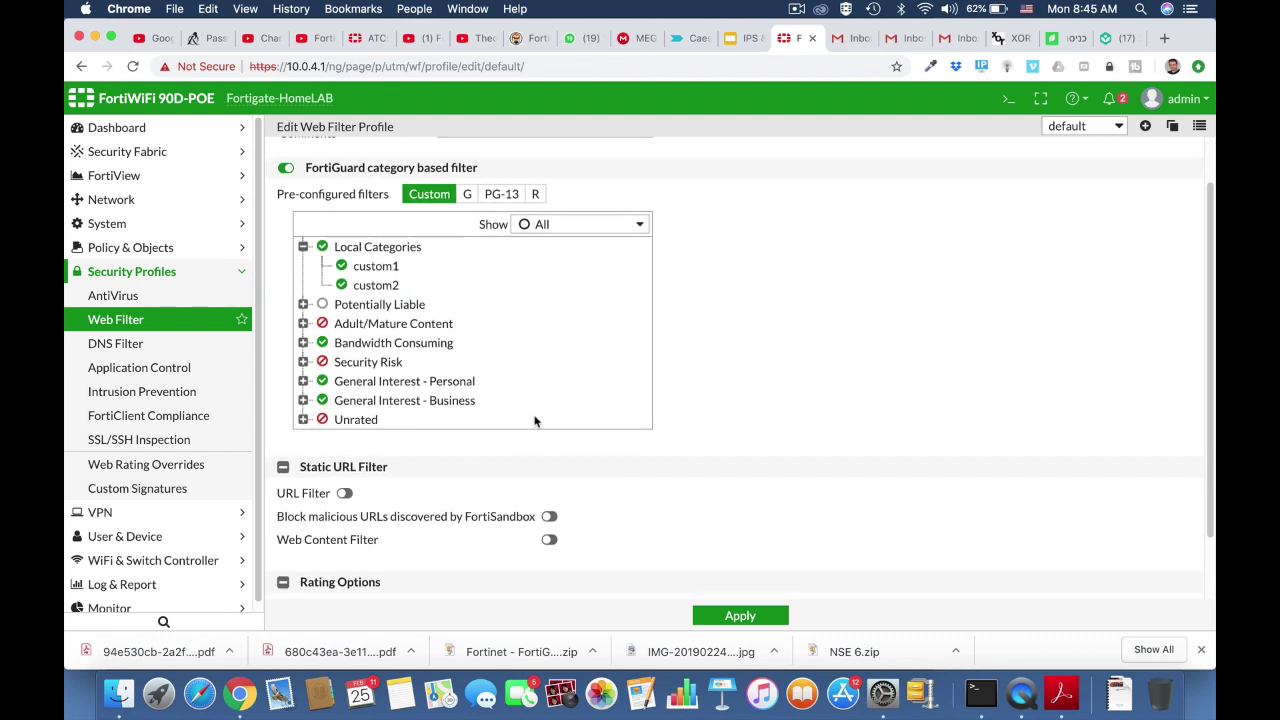
left_click(303, 323)
scroll(433, 404, "down", 5)
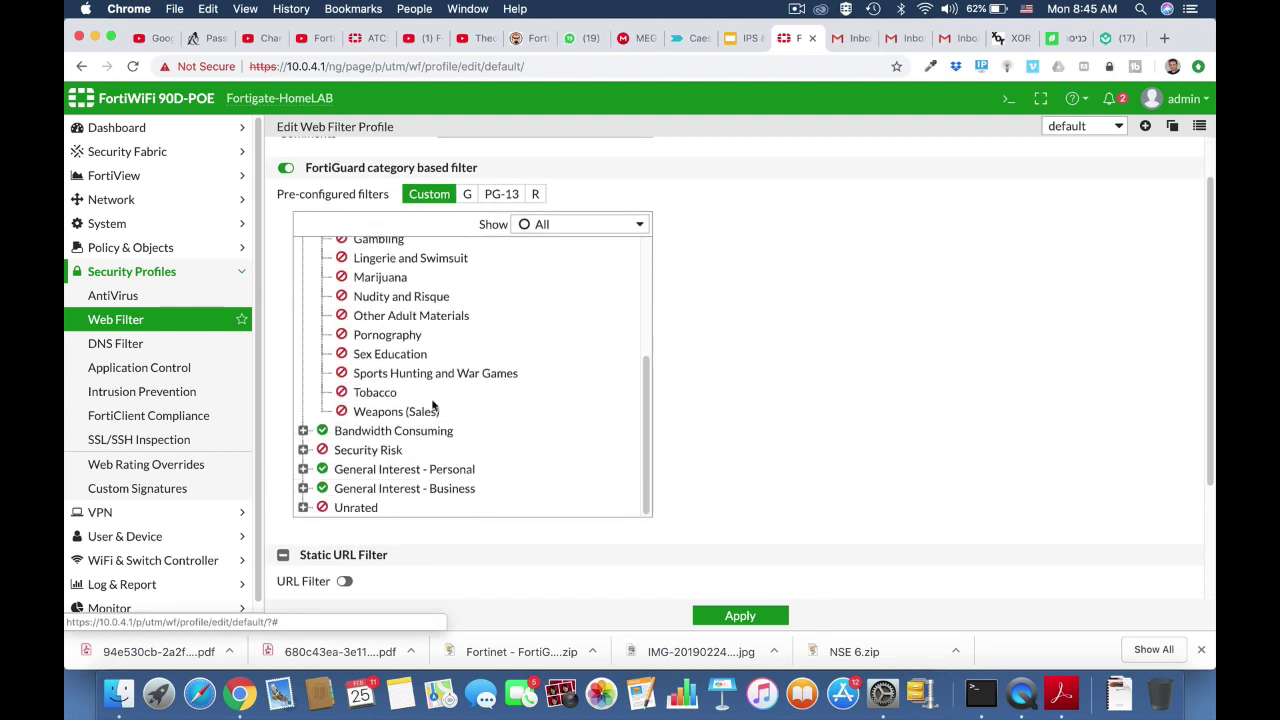
left_click(303, 430)
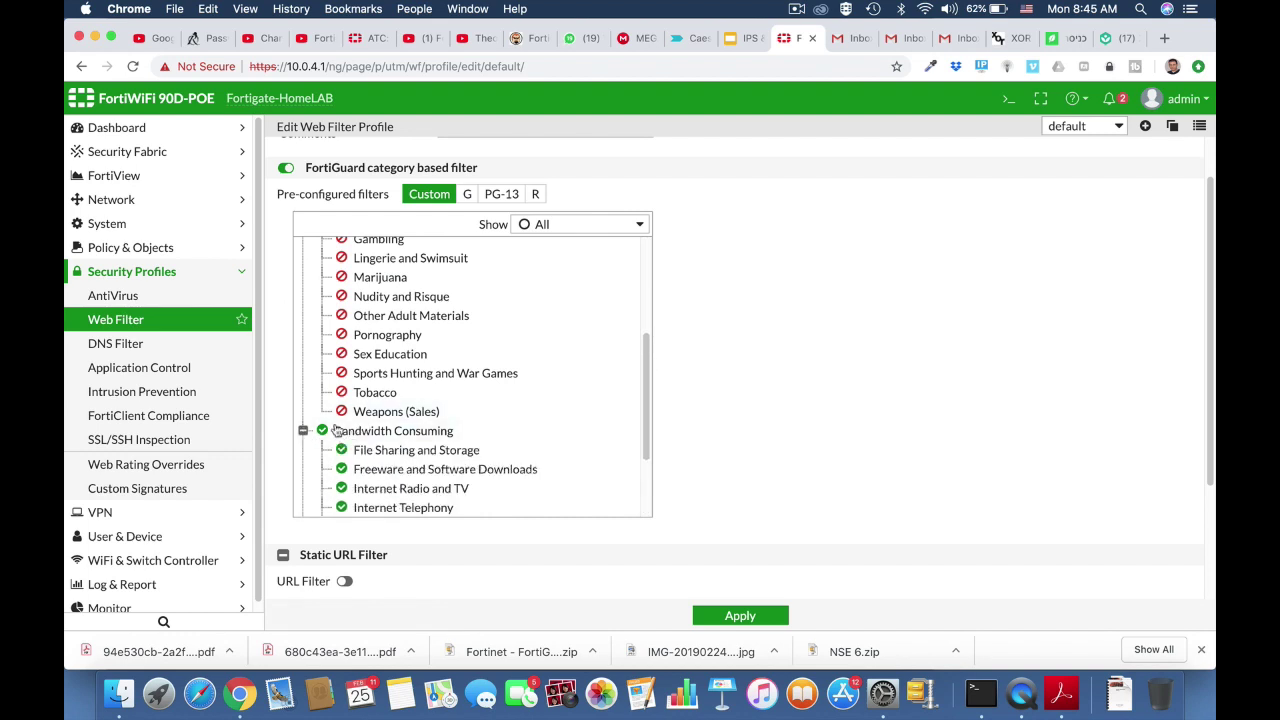
scroll(478, 505, "down", 3)
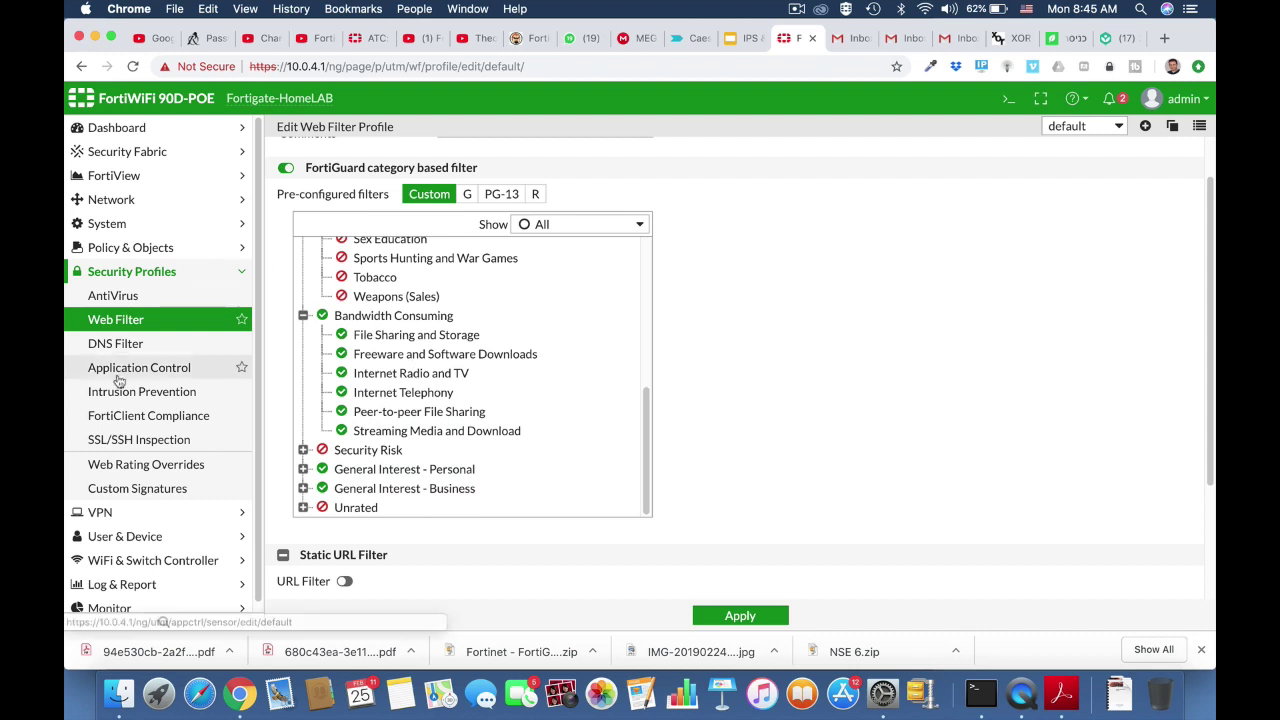
left_click(122, 229)
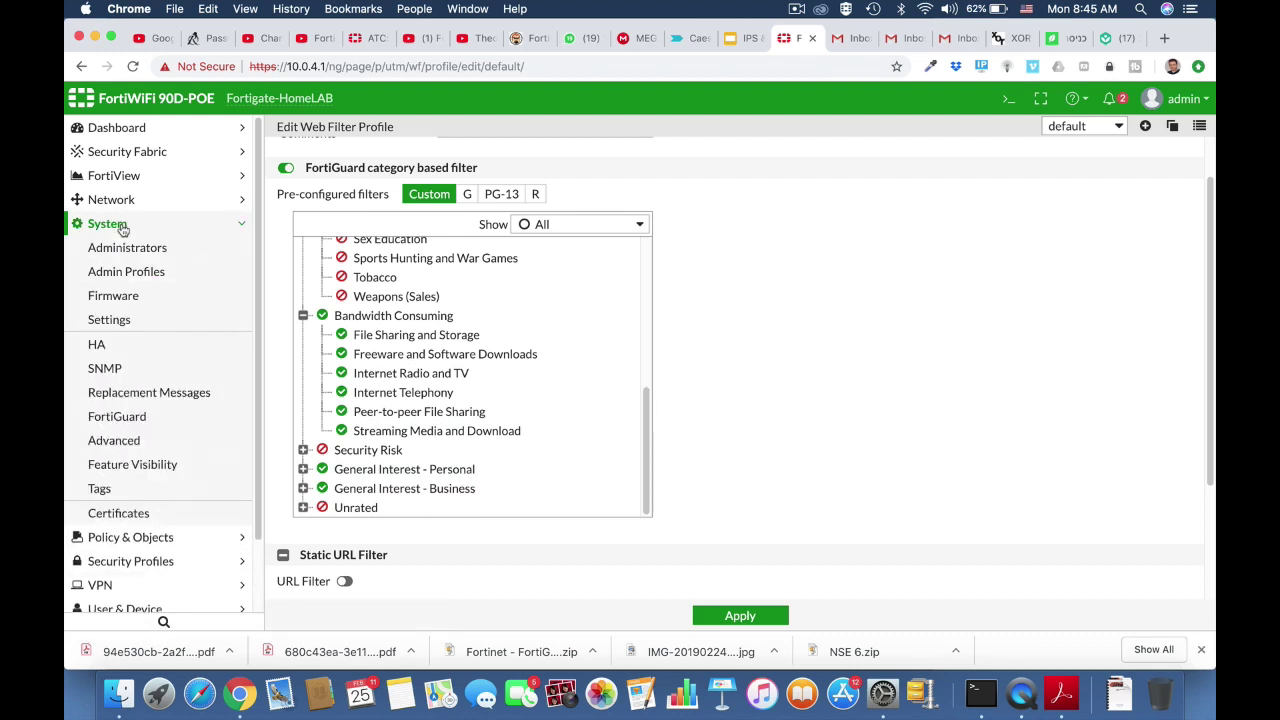
left_click(110, 320)
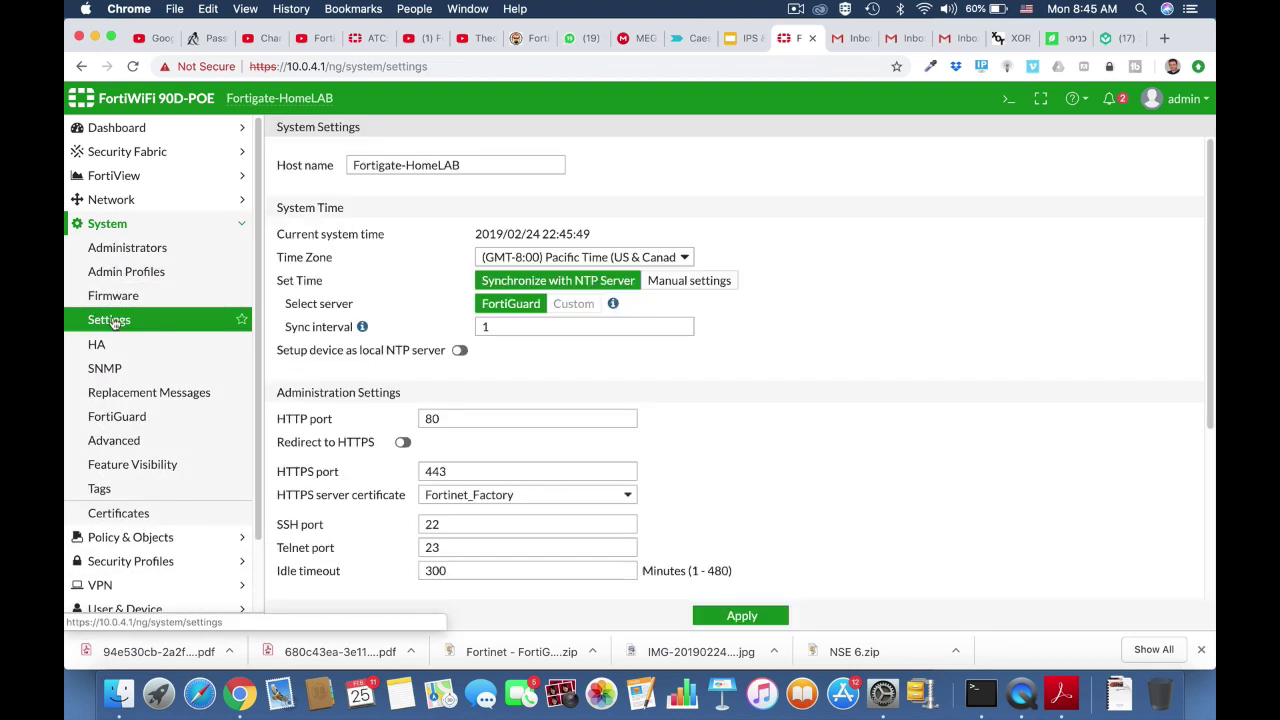